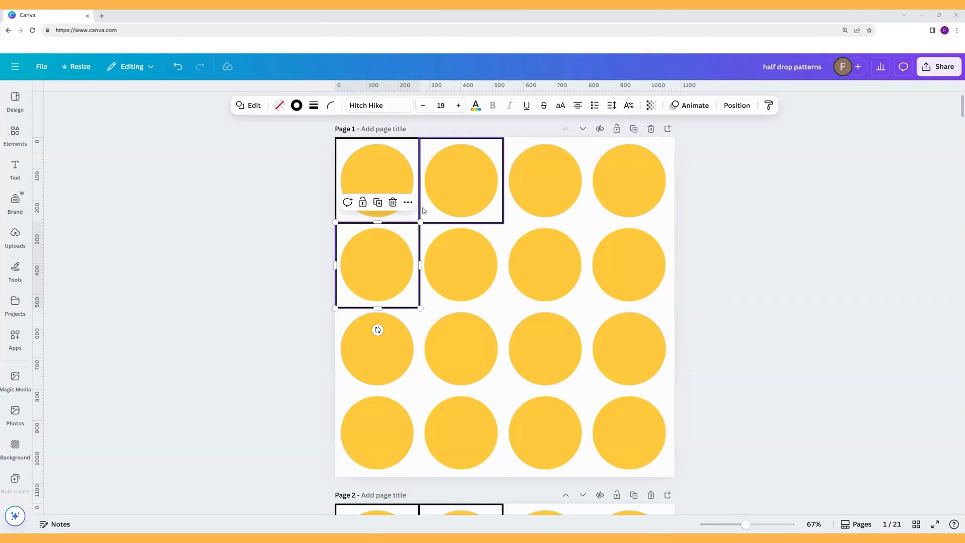
Try a half-drop layout on page 1 by lowering the second and fourth columns of circles half a tile, and undo both moves.
{"action": "left_click_drag", "start_coordinate": [480, 485], "coordinate": [461, 412]}
{"action": "left_click_drag", "start_coordinate": [458, 128], "coordinate": [459, 474]}
{"action": "left_click_drag", "start_coordinate": [459, 341], "coordinate": [460, 383]}
{"action": "left_click_drag", "start_coordinate": [733, 212], "coordinate": [603, 481]}
{"action": "left_click_drag", "start_coordinate": [632, 290], "coordinate": [632, 333]}
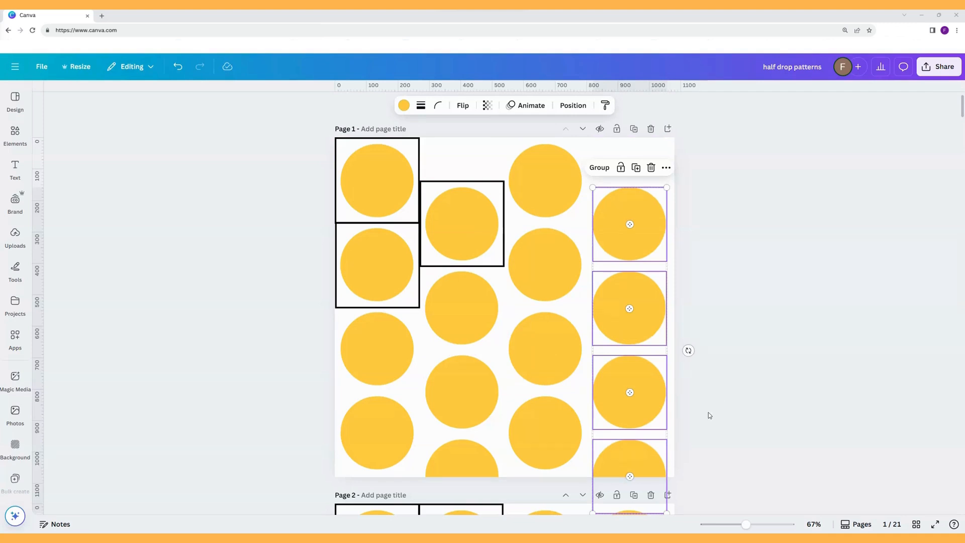
{"action": "left_click", "coordinate": [177, 66]}
{"action": "left_click", "coordinate": [178, 66]}
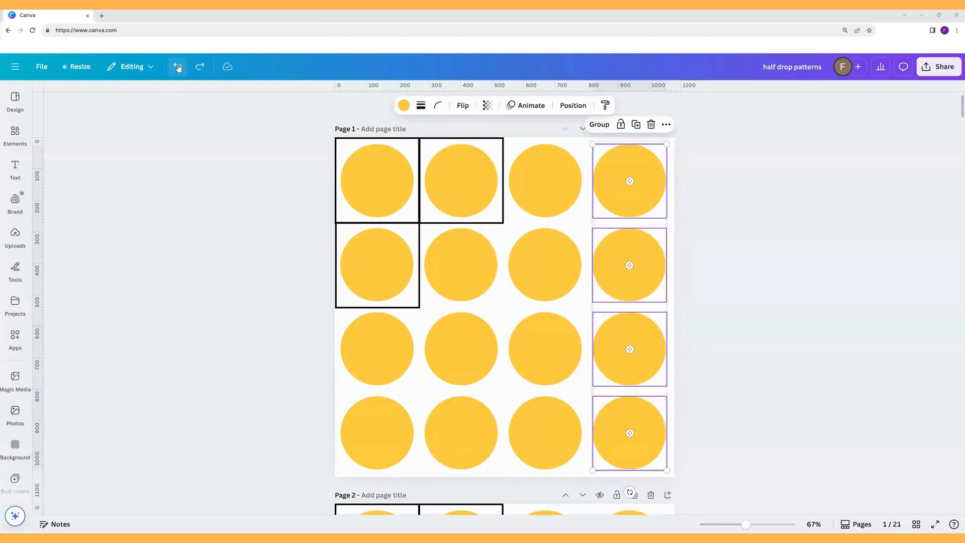
Shift the second and fourth rows of circles on page 1 sideways to the right by half a tile.
{"action": "left_click_drag", "start_coordinate": [756, 273], "coordinate": [404, 251]}
{"action": "left_click_drag", "start_coordinate": [728, 469], "coordinate": [416, 419]}
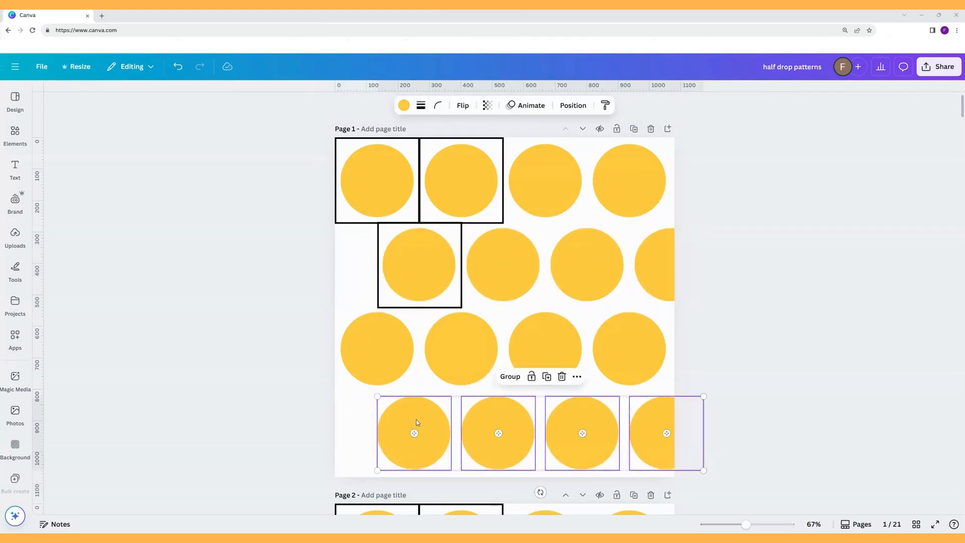
{"action": "left_click", "coordinate": [725, 334]}
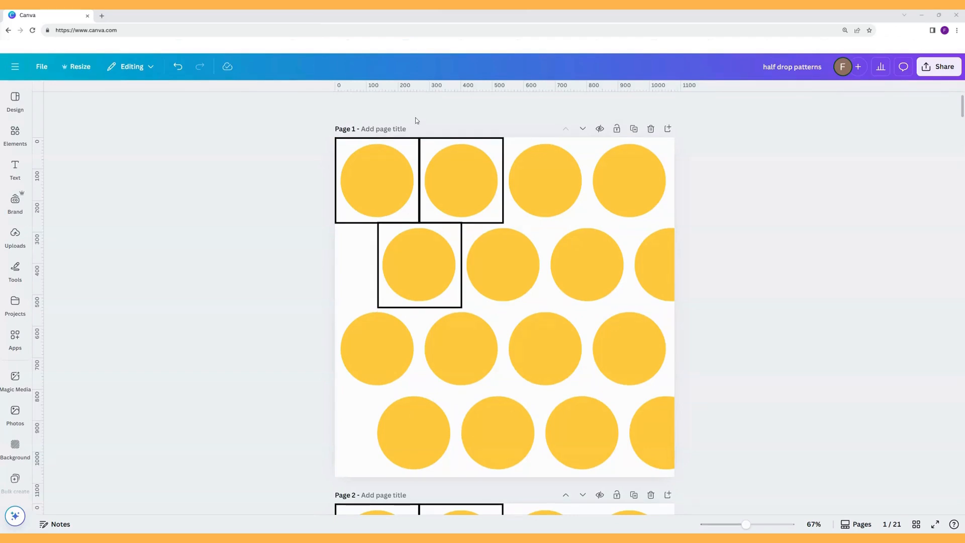
Delete the black square outlines framing circles on page 1.
{"action": "left_click", "coordinate": [432, 140]}
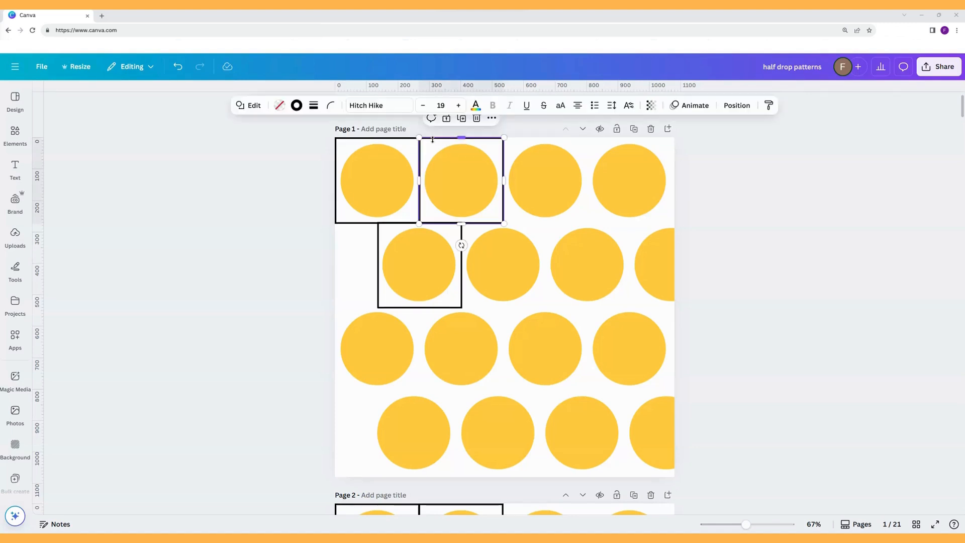
{"action": "key", "text": "Delete"}
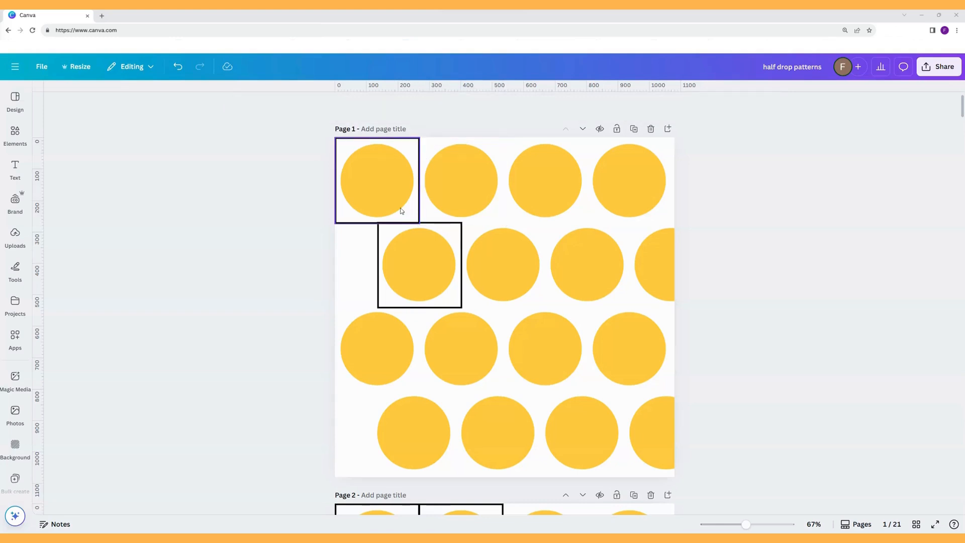
{"action": "left_click", "coordinate": [391, 225]}
{"action": "key", "text": "Delete"}
{"action": "left_click", "coordinate": [356, 220]}
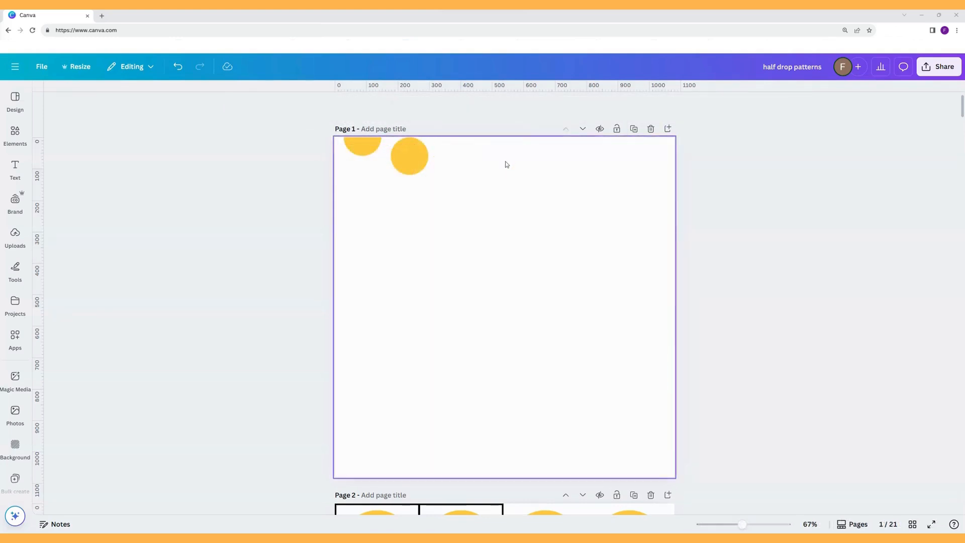
Enlarge the two small yellow circles on page 1 together to about 470 px across each.
{"action": "left_click_drag", "start_coordinate": [505, 211], "coordinate": [342, 134]}
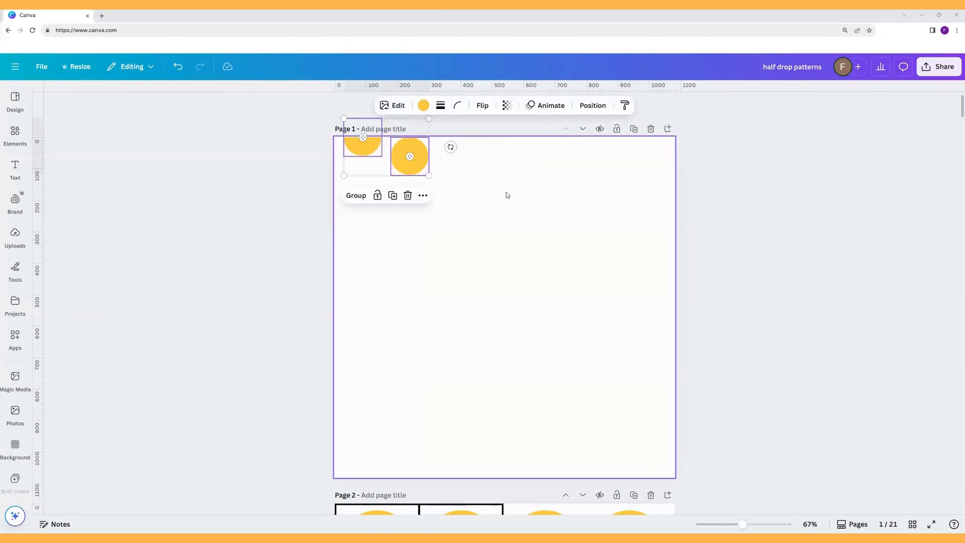
{"action": "left_click_drag", "start_coordinate": [425, 174], "coordinate": [614, 428]}
{"action": "left_click", "coordinate": [758, 375]}
Align the lower-right circle to the exact centre of page 1, both horizontally and vertically.
{"action": "left_click", "coordinate": [593, 286]}
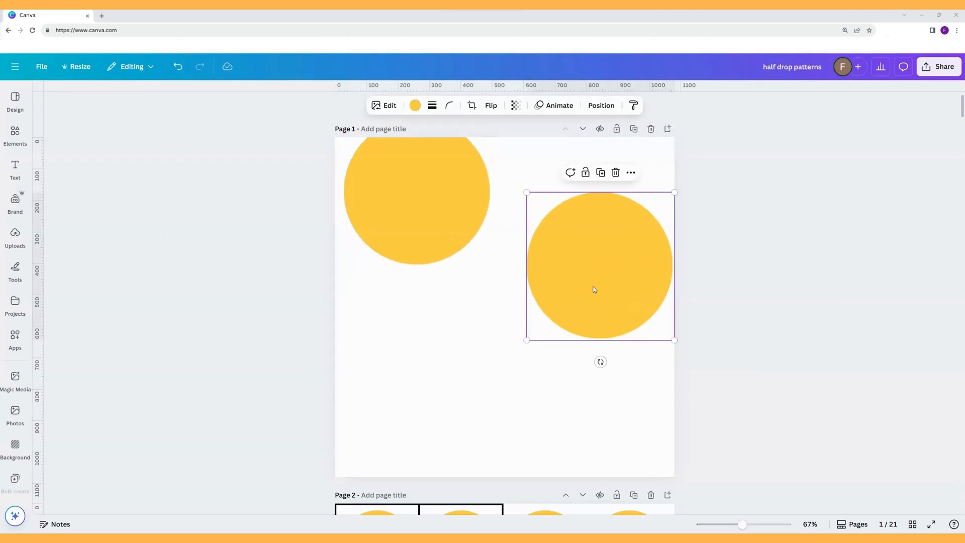
{"action": "left_click", "coordinate": [606, 106]}
{"action": "left_click", "coordinate": [150, 237]}
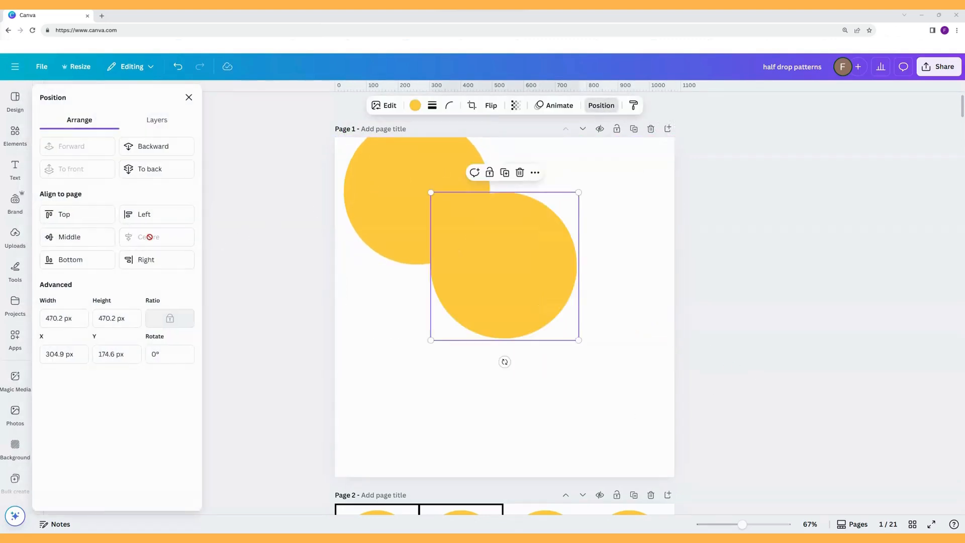
{"action": "left_click", "coordinate": [86, 237]}
Delete the other, off-centre circle from the upper part of page 1.
{"action": "left_click", "coordinate": [399, 221]}
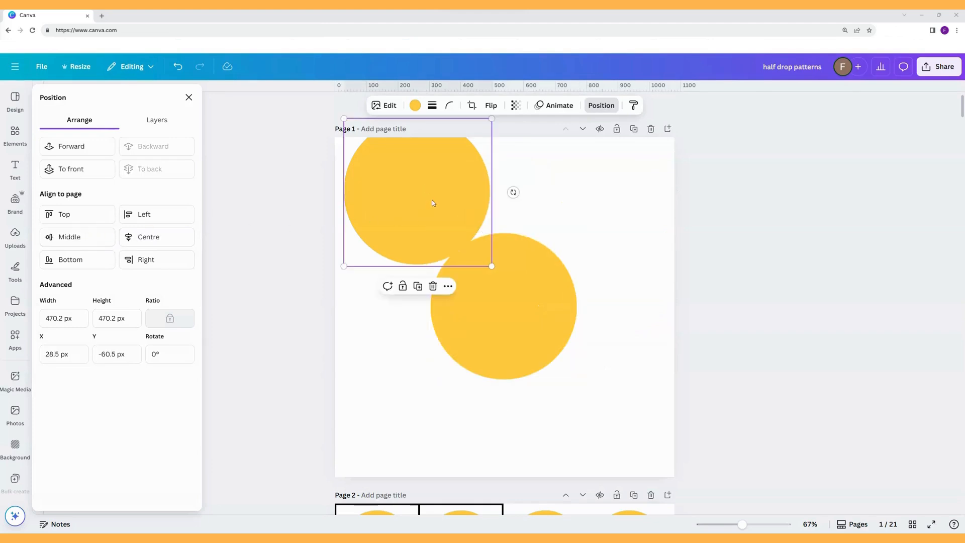
{"action": "left_click_drag", "start_coordinate": [430, 201], "coordinate": [513, 219]}
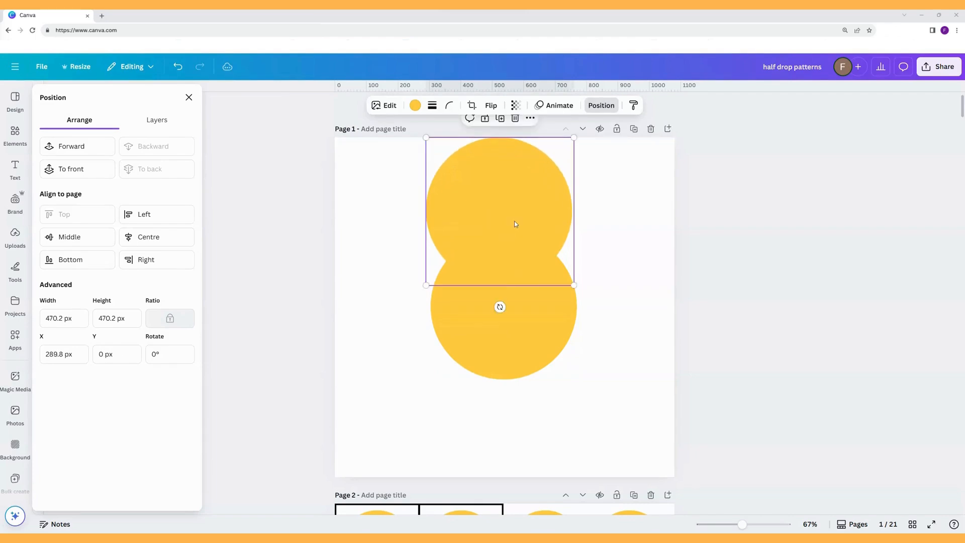
{"action": "key", "text": "Delete"}
Duplicate the centred circle and centre the copy on the page's top-left corner, at X -235.1 px and Y -235.1 px.
{"action": "left_click", "coordinate": [523, 301]}
{"action": "left_click", "coordinate": [503, 212]}
{"action": "left_click_drag", "start_coordinate": [527, 298], "coordinate": [354, 145]}
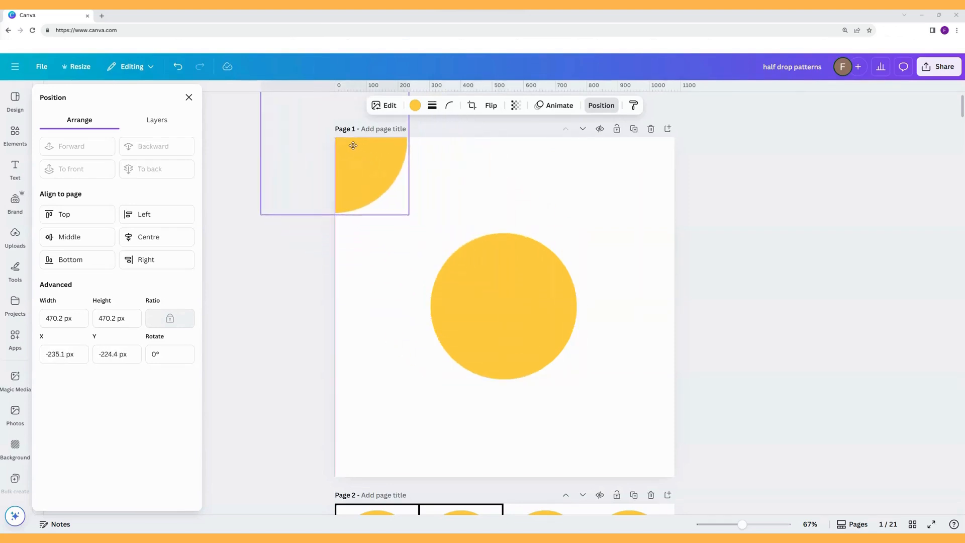
{"action": "left_click_drag", "start_coordinate": [353, 145], "coordinate": [354, 144]}
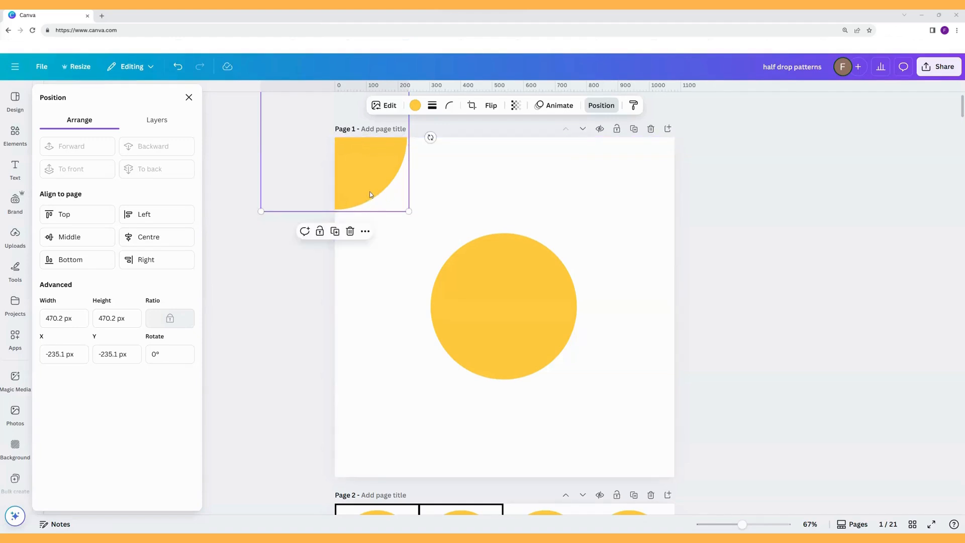
Duplicate the corner circle and centre copies on the top-right, bottom-right and bottom-left corners of page 1.
{"action": "left_click", "coordinate": [335, 232]}
{"action": "left_click_drag", "start_coordinate": [352, 181], "coordinate": [690, 164]}
{"action": "left_click", "coordinate": [674, 232]}
{"action": "left_click_drag", "start_coordinate": [693, 265], "coordinate": [692, 501]}
{"action": "left_click", "coordinate": [675, 384]}
{"action": "left_click_drag", "start_coordinate": [689, 411], "coordinate": [372, 444]}
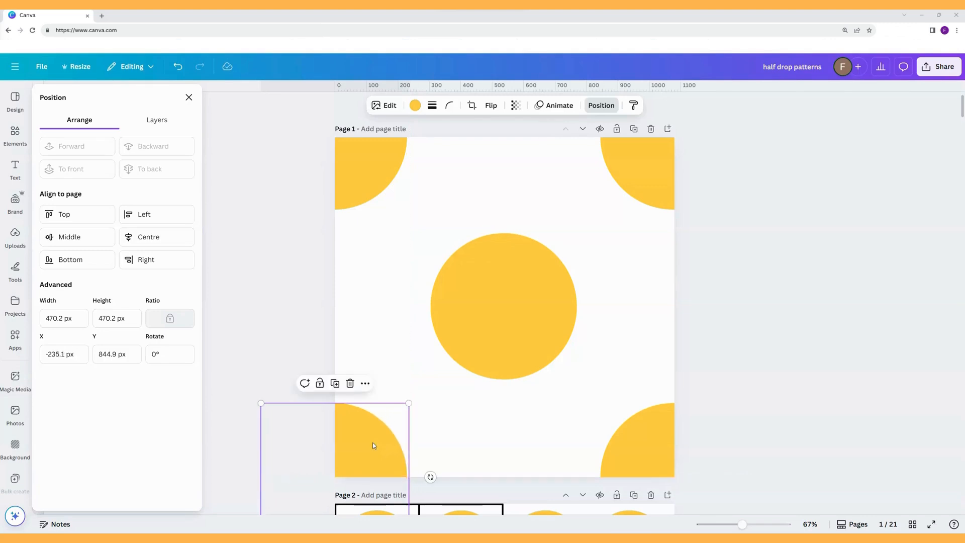
{"action": "left_click", "coordinate": [476, 427]}
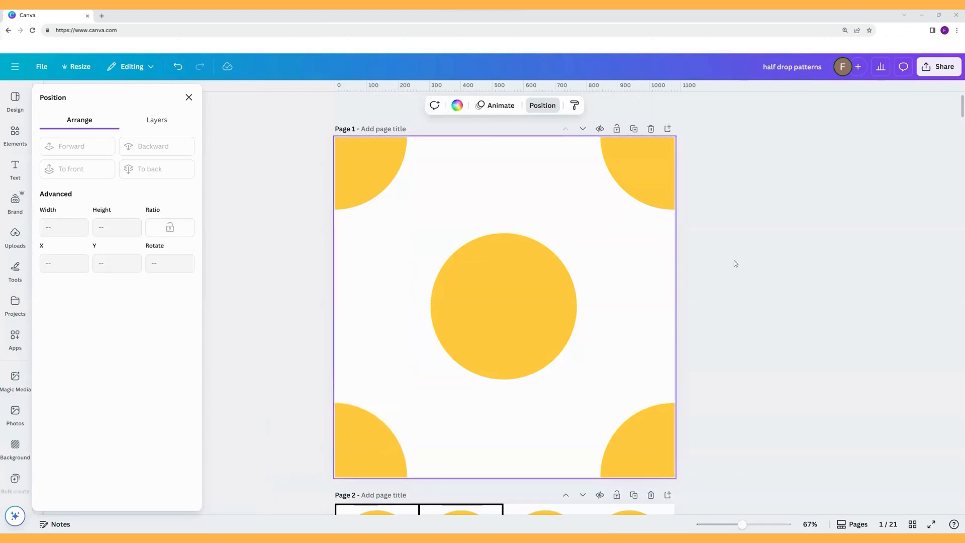
Download only the current page, page 1, as a JPG.
{"action": "left_click", "coordinate": [937, 68]}
{"action": "left_click", "coordinate": [798, 264]}
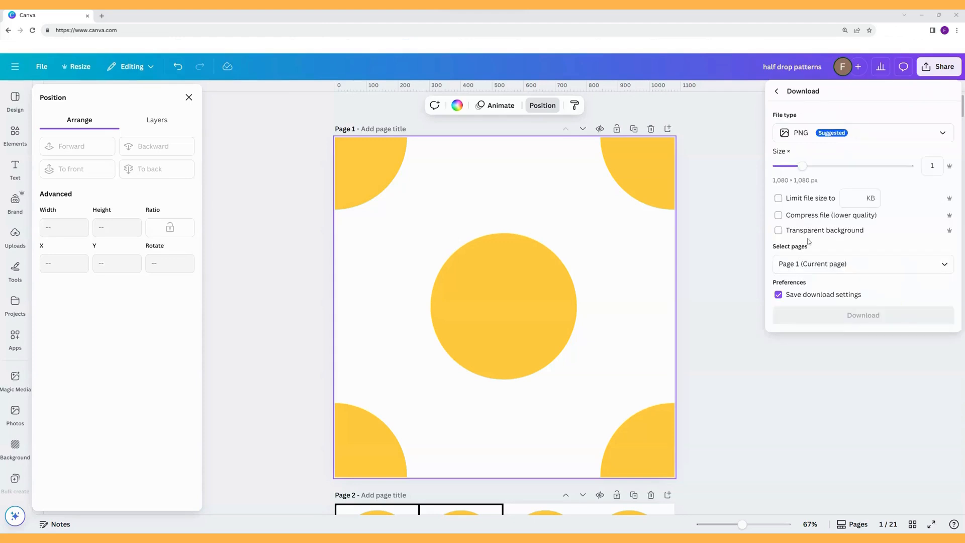
{"action": "left_click", "coordinate": [864, 133]}
{"action": "left_click", "coordinate": [868, 162]}
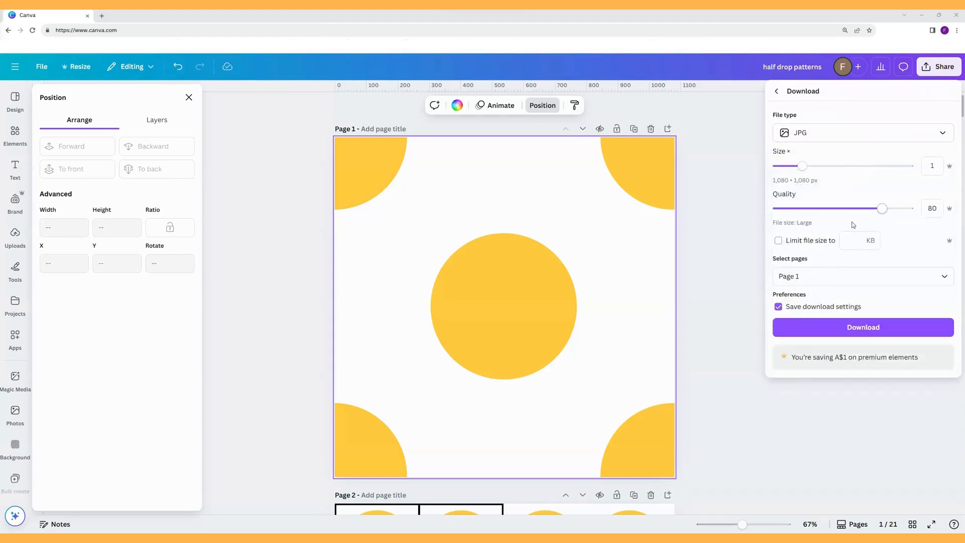
{"action": "left_click", "coordinate": [824, 276]}
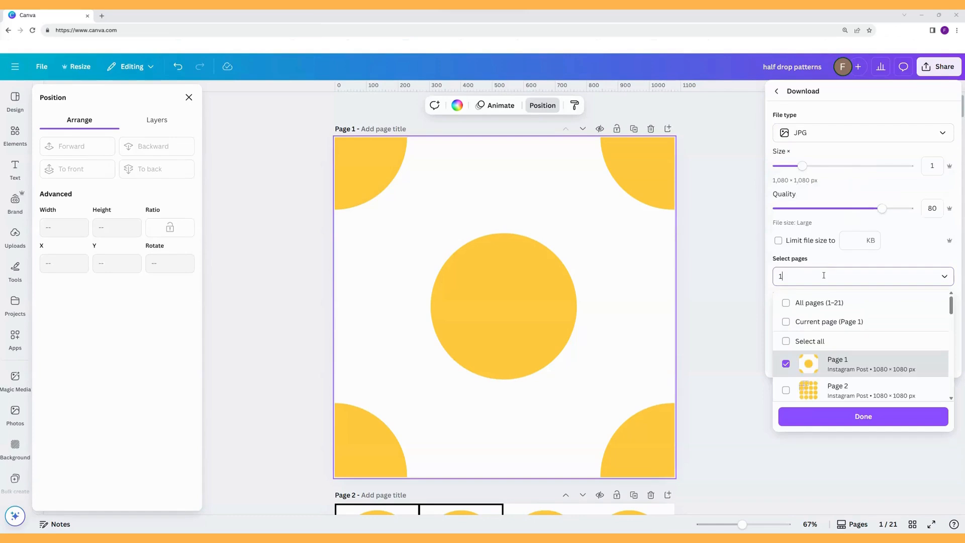
{"action": "left_click", "coordinate": [785, 323]}
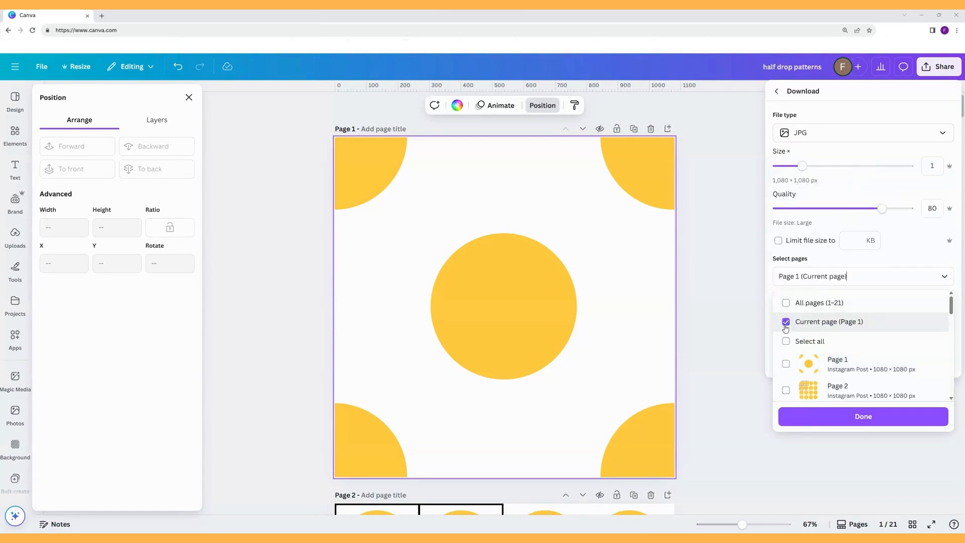
{"action": "left_click", "coordinate": [858, 418]}
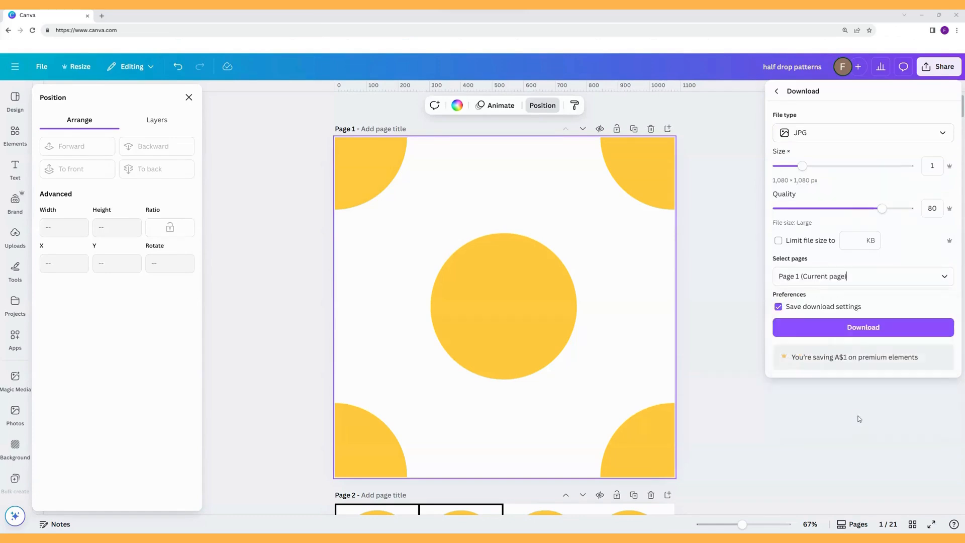
{"action": "left_click", "coordinate": [860, 331]}
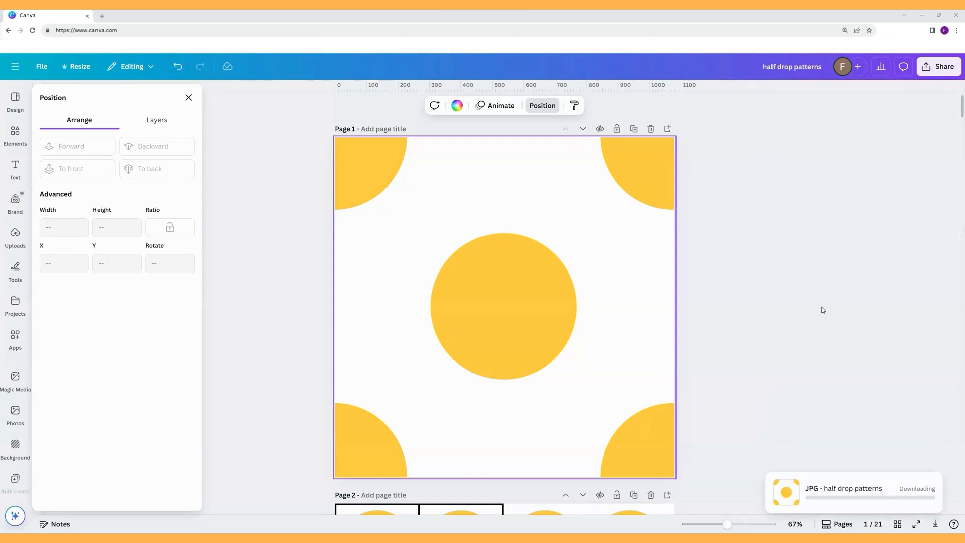
Place the downloaded JPG at the top-left corner of a new blank page 2, scaled to about 362 px square.
{"action": "left_click", "coordinate": [667, 129]}
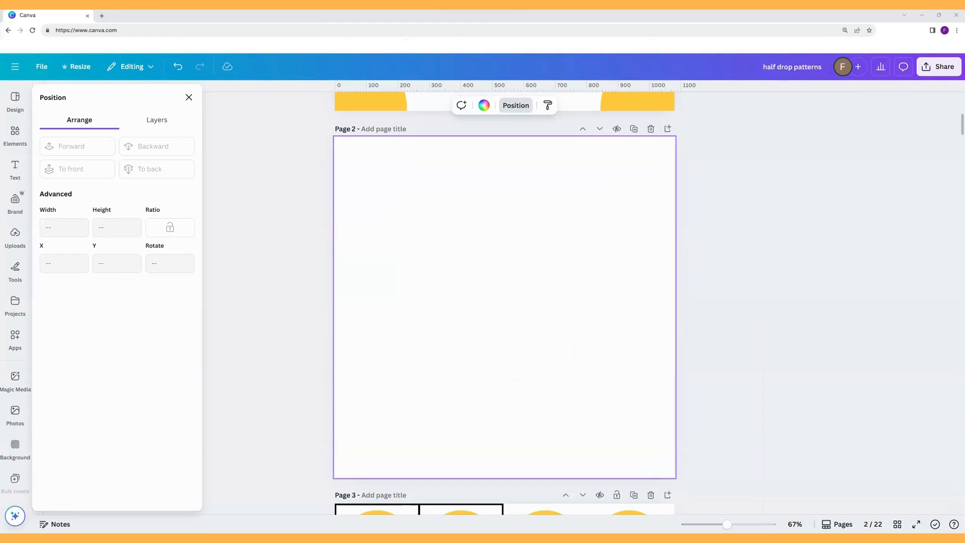
{"action": "left_click", "coordinate": [913, 31]}
{"action": "left_click_drag", "start_coordinate": [809, 82], "coordinate": [460, 236]}
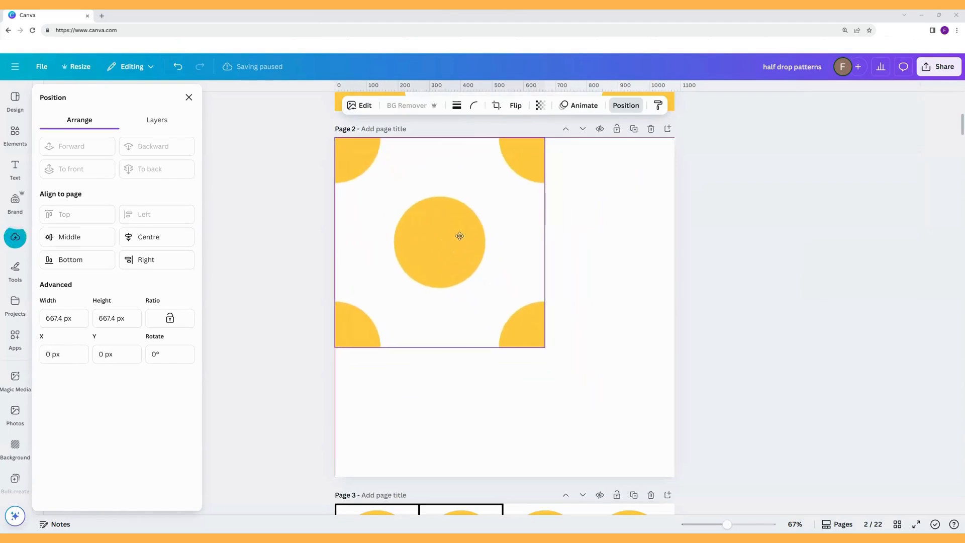
{"action": "left_click_drag", "start_coordinate": [545, 347], "coordinate": [452, 247]}
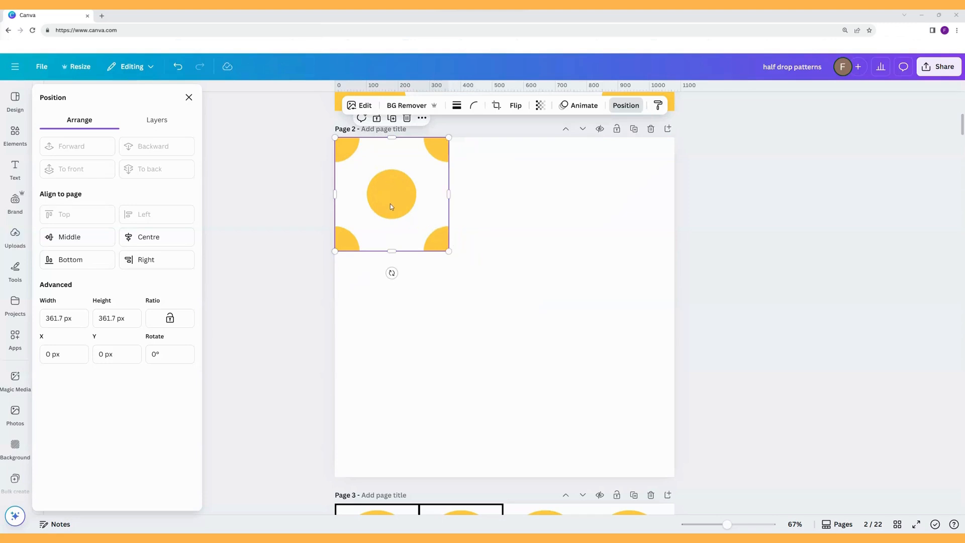
Duplicate the tile image into an edge-to-edge three-by-three grid covering page 2.
{"action": "left_click_drag", "start_coordinate": [393, 203], "coordinate": [625, 204]}
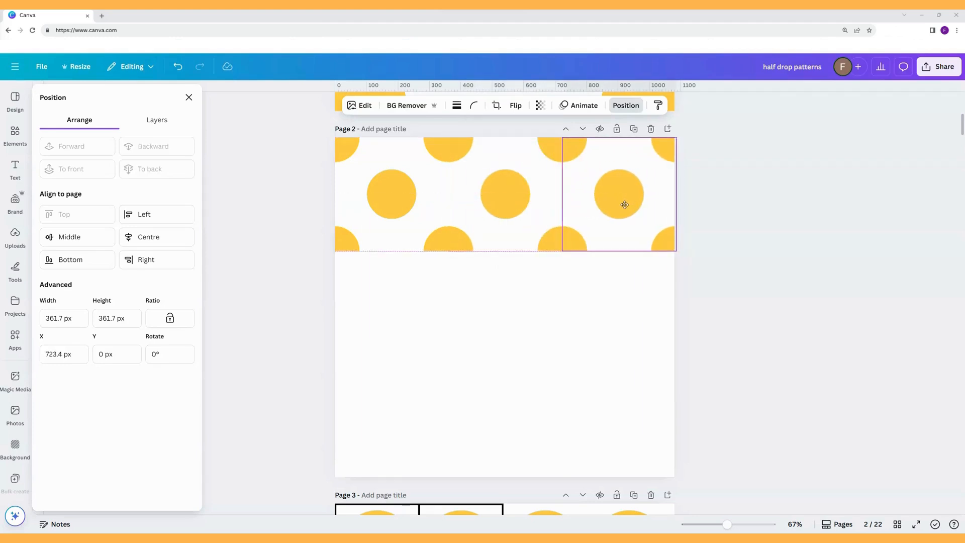
{"action": "left_click_drag", "start_coordinate": [709, 281], "coordinate": [372, 200]}
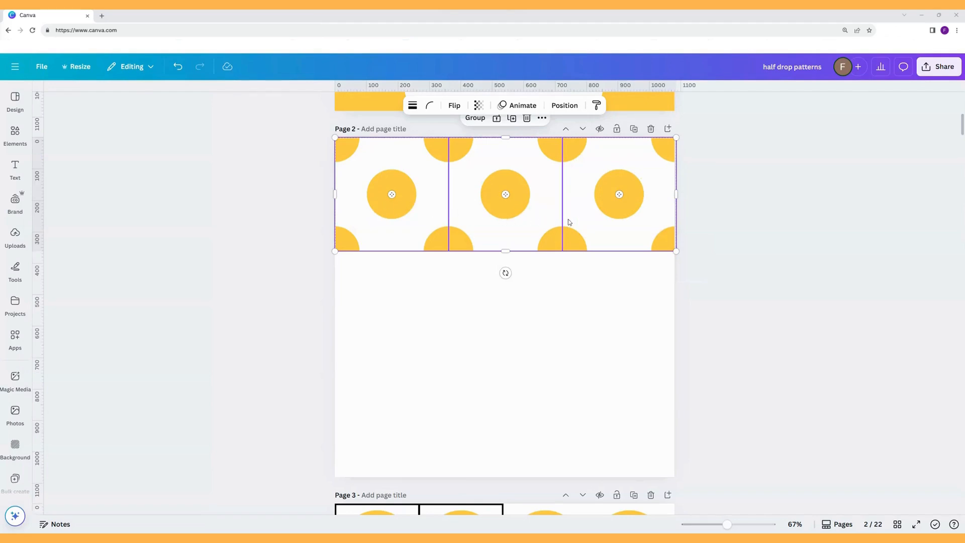
{"action": "left_click_drag", "start_coordinate": [575, 221], "coordinate": [582, 442]}
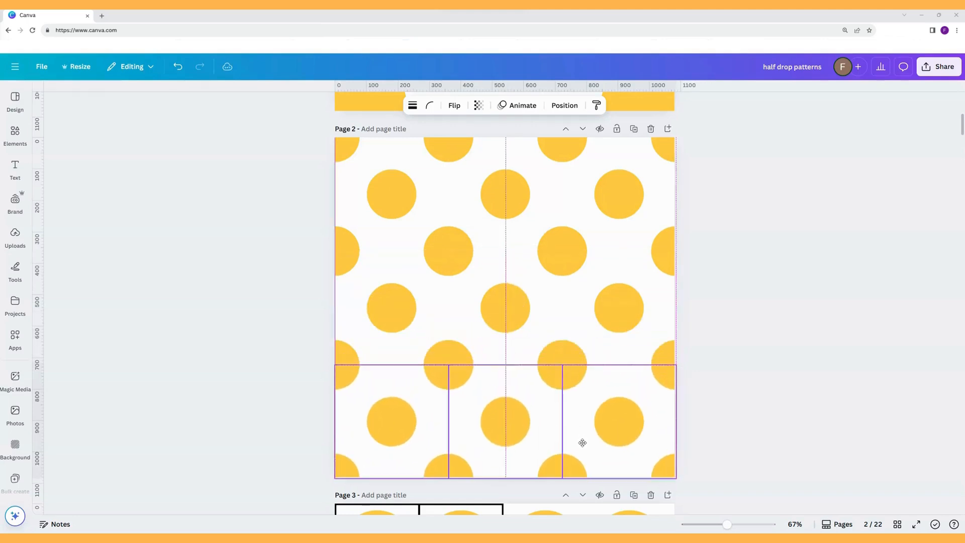
{"action": "left_click", "coordinate": [714, 411]}
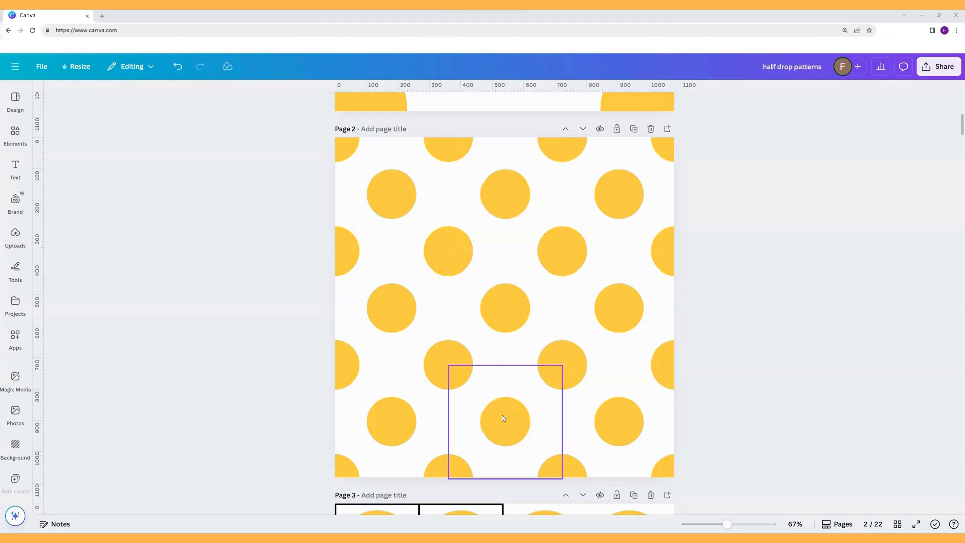
{"action": "mouse_move", "coordinate": [516, 198]}
{"action": "left_mouse_down"}
{"action": "mouse_move", "coordinate": [541, 198]}
{"action": "mouse_move", "coordinate": [515, 199]}
{"action": "left_mouse_up"}
{"action": "left_click", "coordinate": [662, 223]}
{"action": "left_click", "coordinate": [750, 238]}
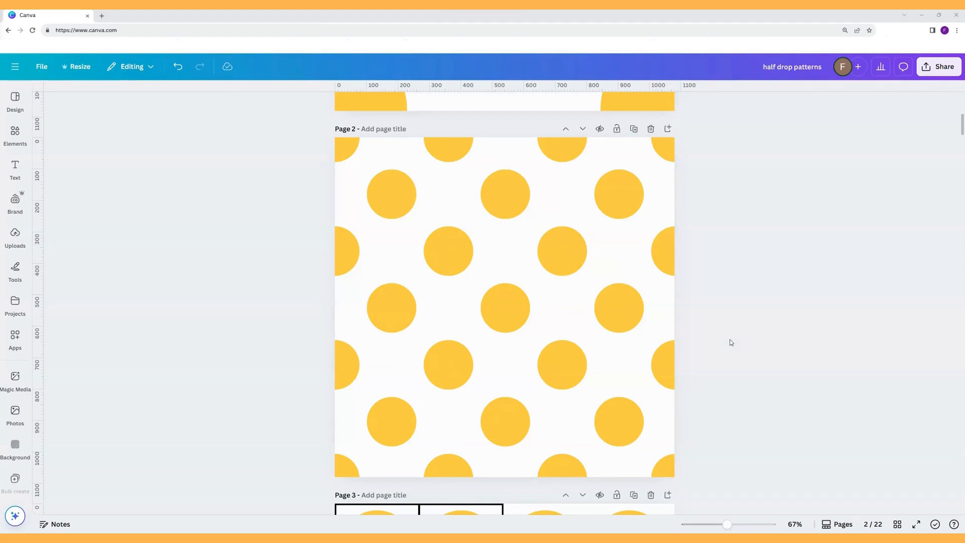
Lower the middle column of tiles on page 2 by half a tile.
{"action": "left_click_drag", "start_coordinate": [542, 490], "coordinate": [465, 150]}
{"action": "left_click_drag", "start_coordinate": [488, 210], "coordinate": [488, 233]}
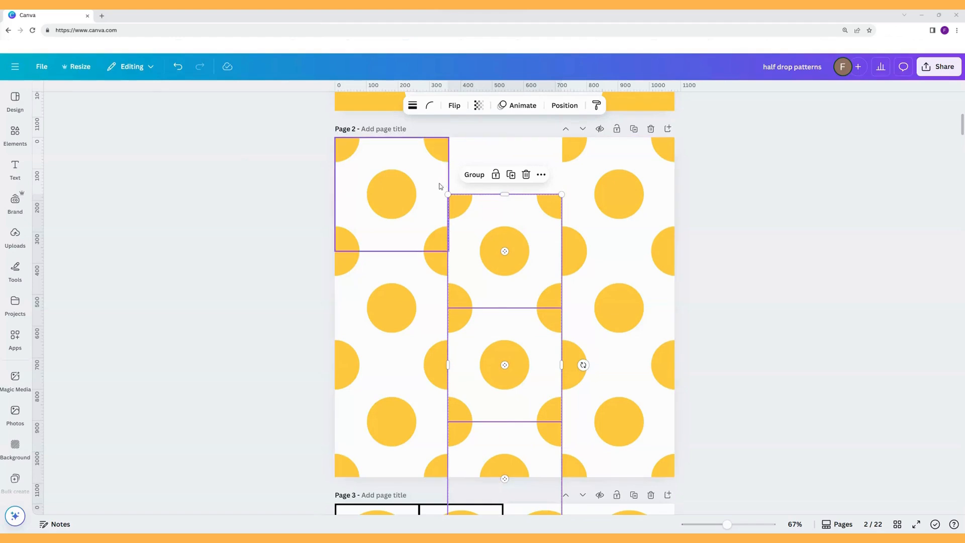
Duplicate page 1 and move the central circle straight up on the copy.
{"action": "scroll", "coordinate": [759, 287], "scroll_direction": "up", "scroll_amount": 7}
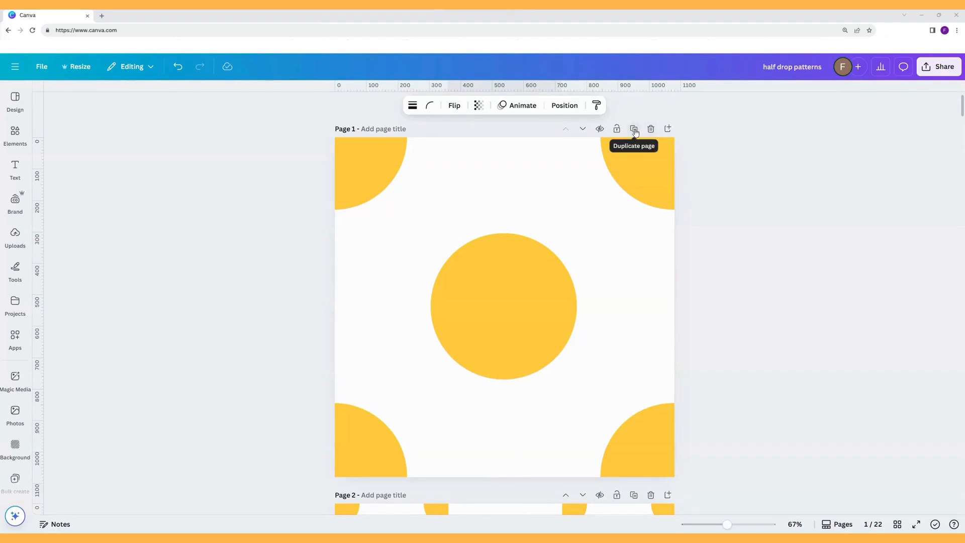
{"action": "left_click", "coordinate": [633, 129]}
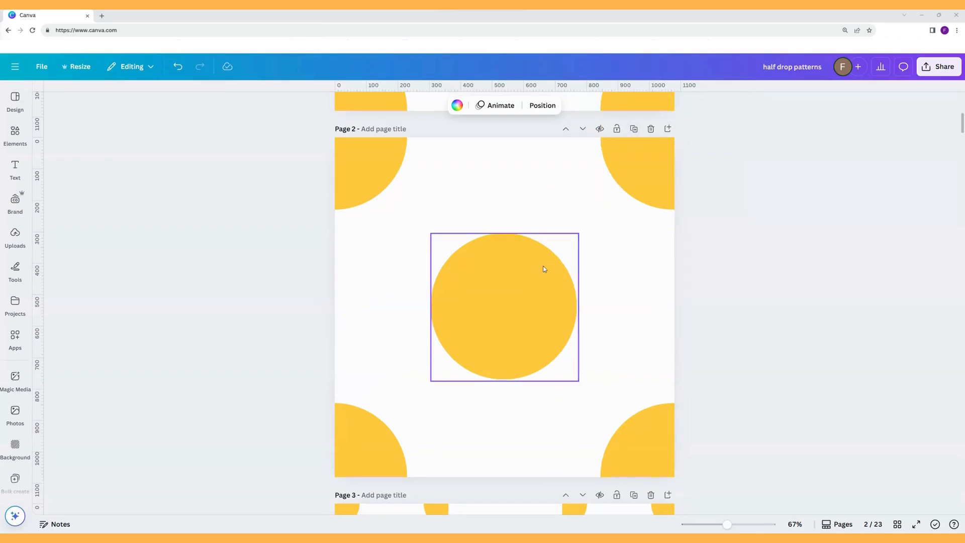
{"action": "left_click_drag", "start_coordinate": [514, 292], "coordinate": [513, 228]}
Add horizontal guides about one quarter and three quarters down the copied page, and centre the circle on the lower guide.
{"action": "left_click_drag", "start_coordinate": [756, 87], "coordinate": [754, 222]}
{"action": "left_click_drag", "start_coordinate": [748, 89], "coordinate": [736, 396]}
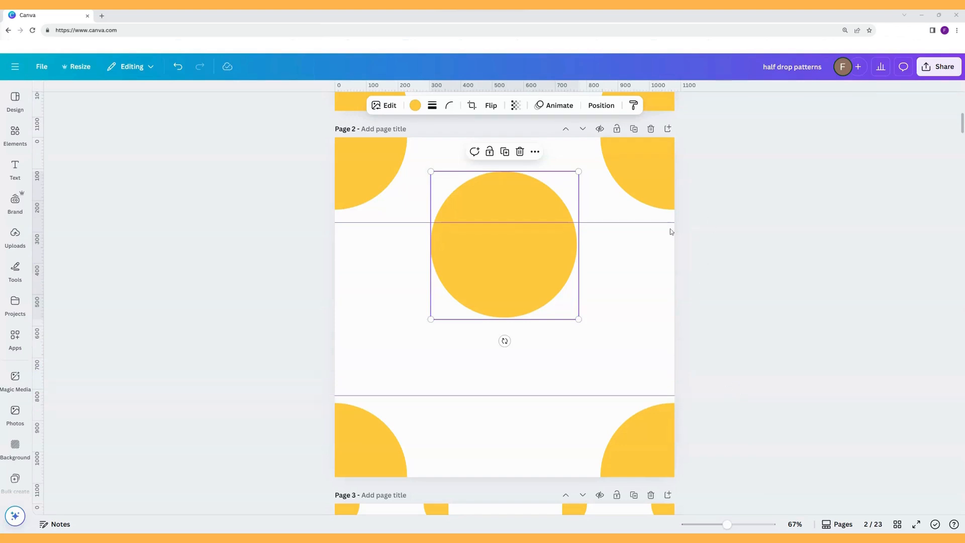
{"action": "left_click_drag", "start_coordinate": [524, 249], "coordinate": [522, 394]}
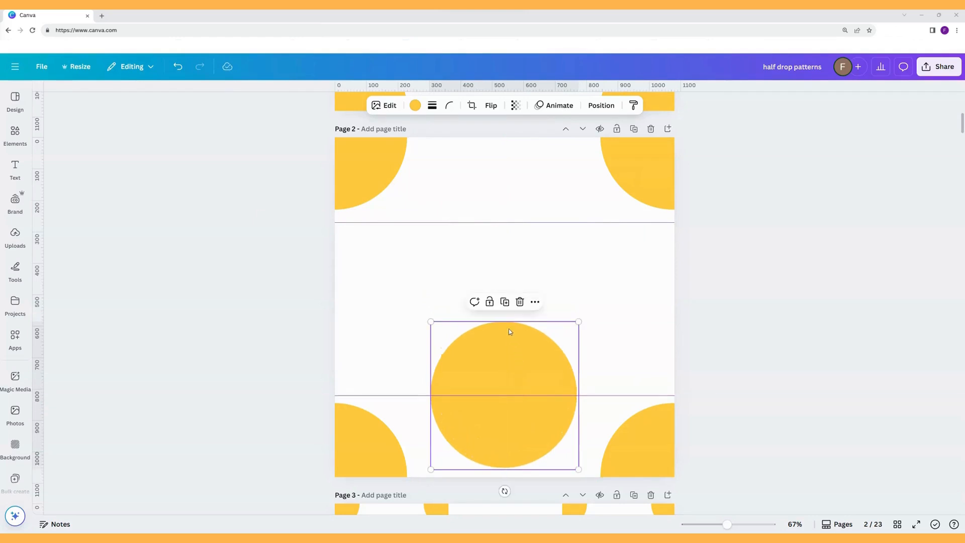
Duplicate the circle on page 2 and centre the copy on the upper guide, directly above the original.
{"action": "left_click", "coordinate": [505, 302]}
{"action": "left_click_drag", "start_coordinate": [508, 355], "coordinate": [503, 189]}
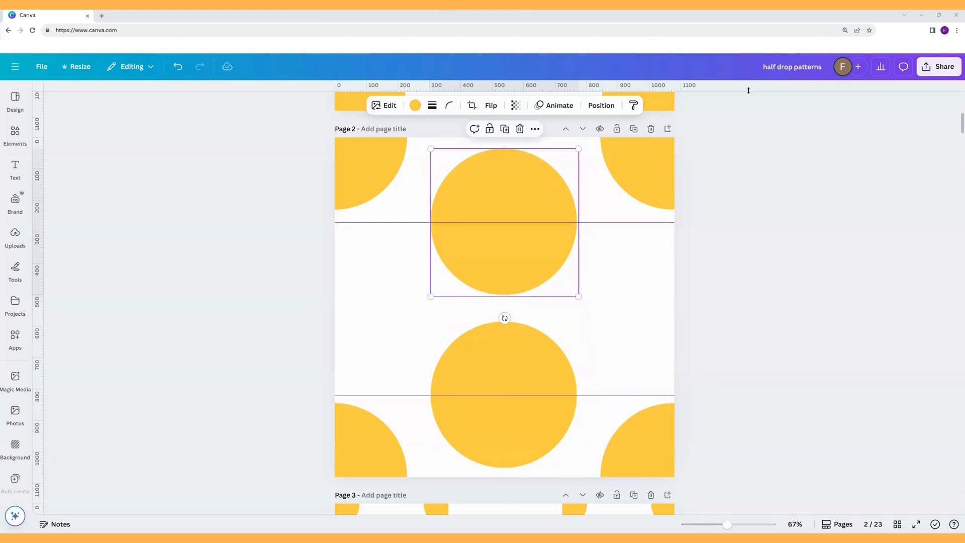
{"action": "mouse_move", "coordinate": [748, 90]}
{"action": "left_mouse_down"}
{"action": "mouse_move", "coordinate": [735, 254]}
{"action": "mouse_move", "coordinate": [752, 128]}
{"action": "mouse_move", "coordinate": [746, 88]}
{"action": "left_mouse_up"}
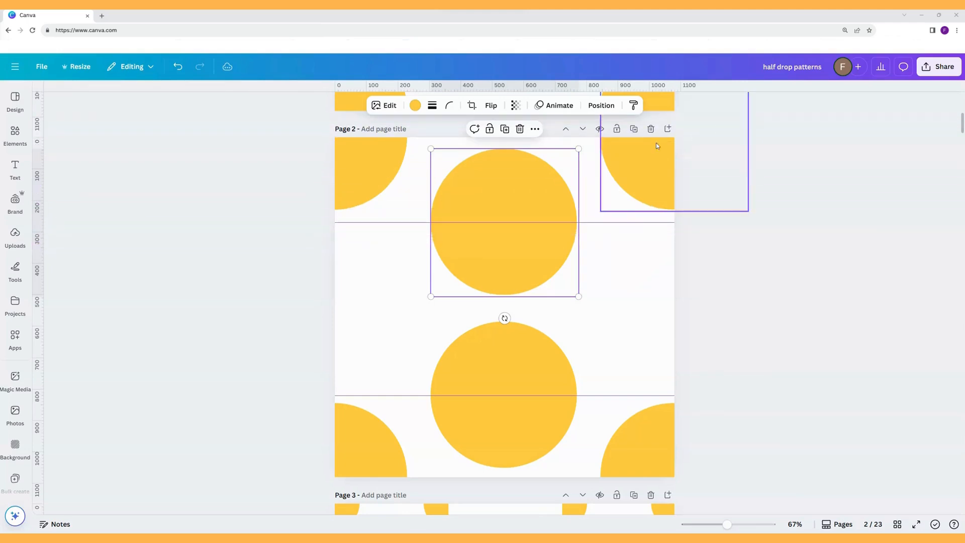
{"action": "left_click_drag", "start_coordinate": [42, 200], "coordinate": [845, 271]}
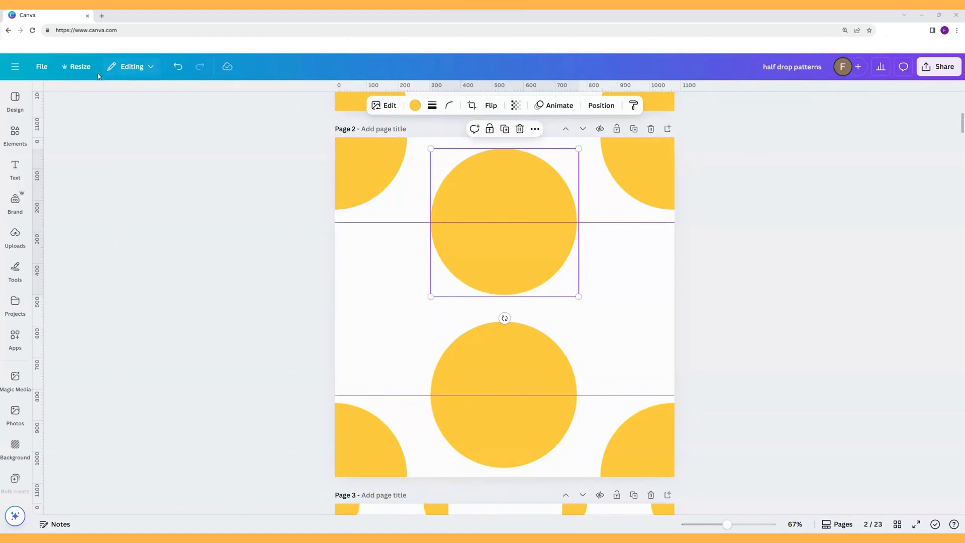
{"action": "left_click", "coordinate": [47, 70]}
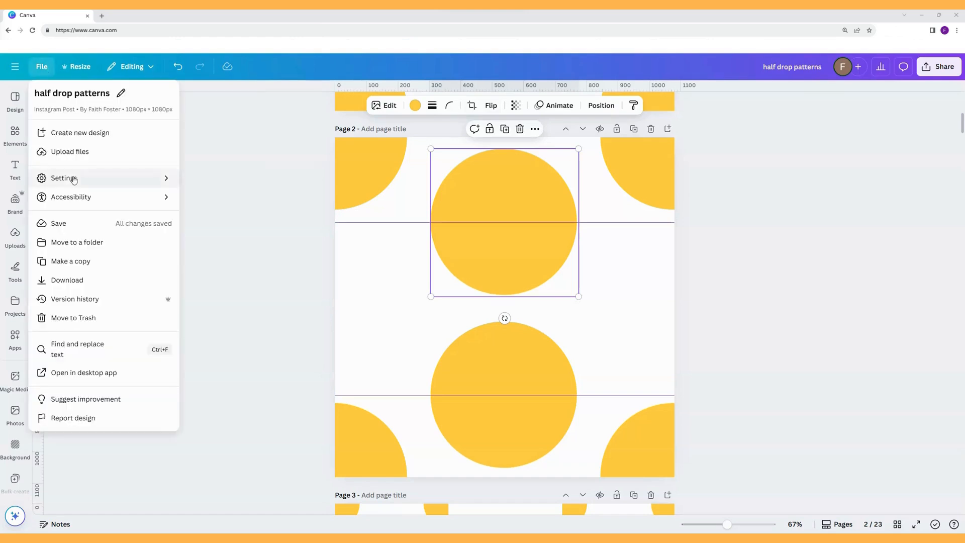
{"action": "mouse_move", "coordinate": [123, 181]}
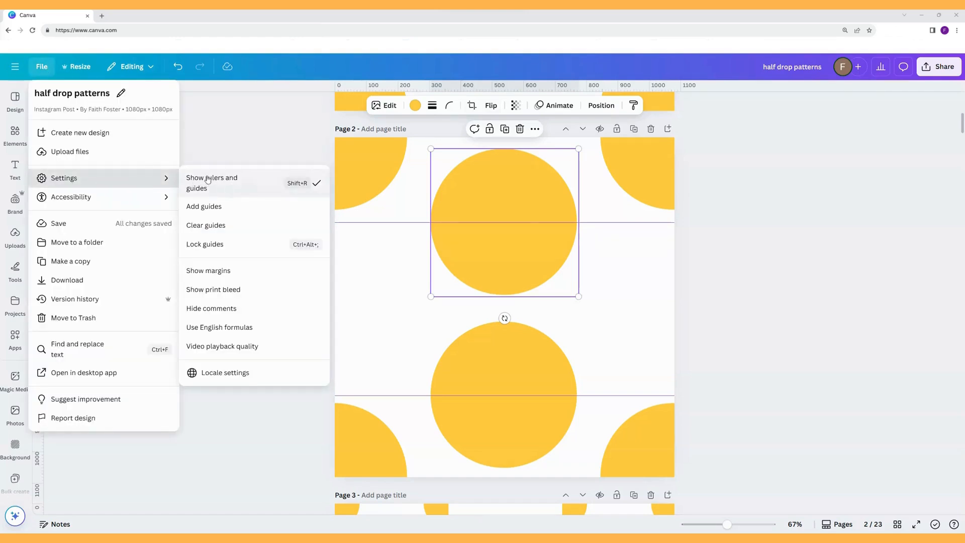
{"action": "left_click", "coordinate": [252, 127]}
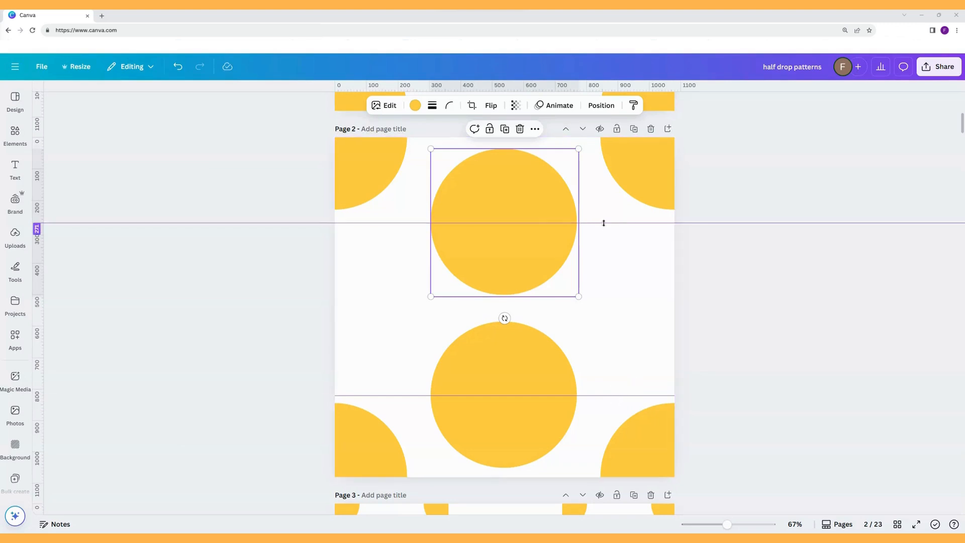
Remove both horizontal guides from page 2.
{"action": "left_click_drag", "start_coordinate": [603, 222], "coordinate": [606, 86]}
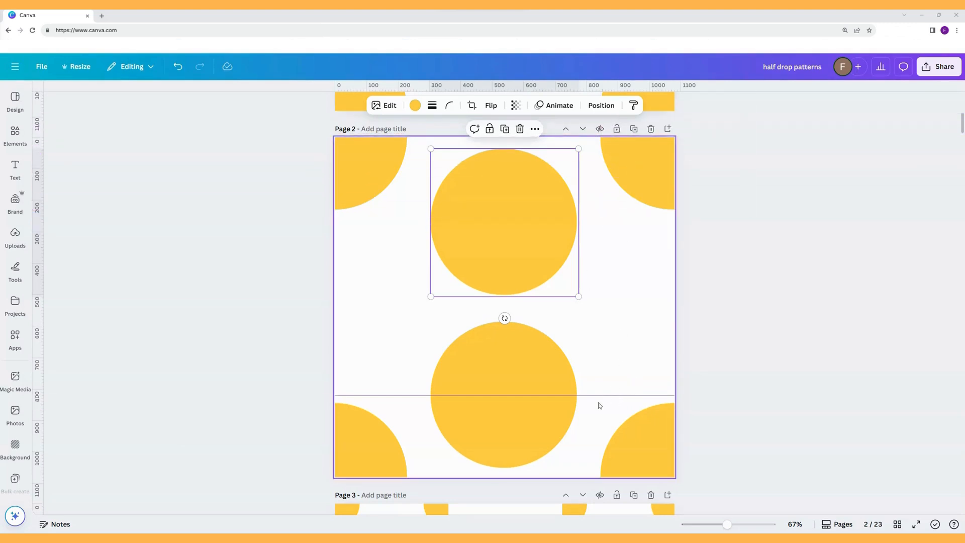
{"action": "left_click_drag", "start_coordinate": [598, 393], "coordinate": [597, 515]}
Place copies of a corner circle halfway down the right and left edges of page 2, partly off the page.
{"action": "left_click", "coordinate": [639, 444]}
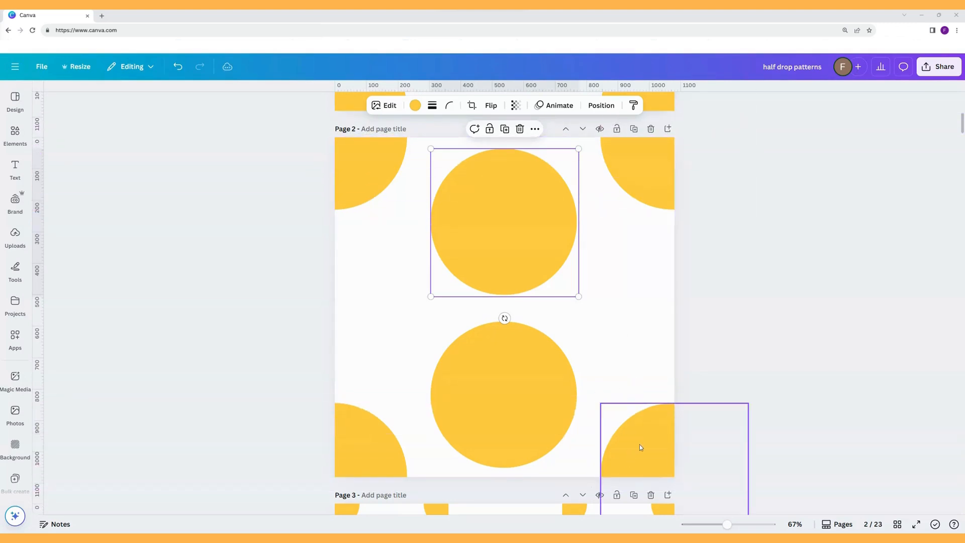
{"action": "left_click_drag", "start_coordinate": [641, 447], "coordinate": [660, 274]}
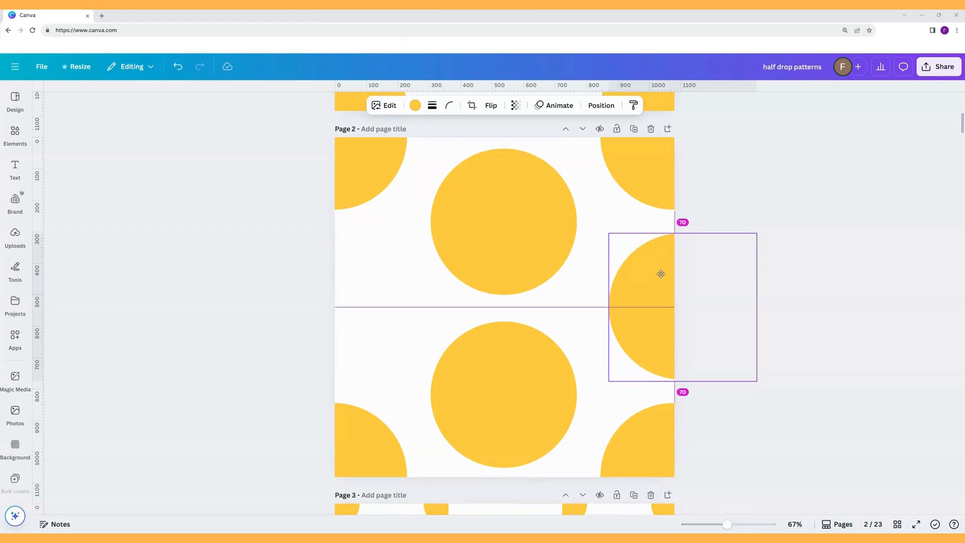
{"action": "left_click_drag", "start_coordinate": [661, 273], "coordinate": [660, 273]}
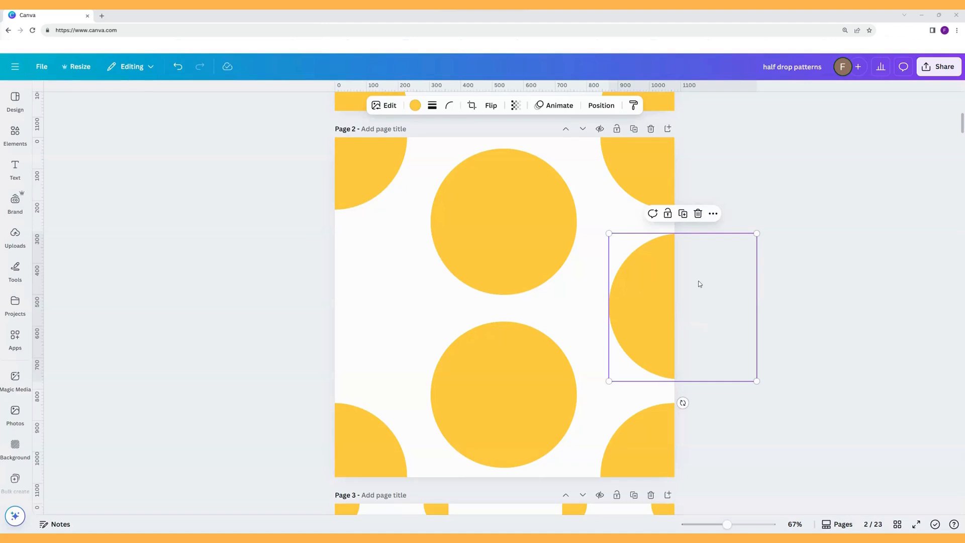
{"action": "left_click", "coordinate": [684, 220]}
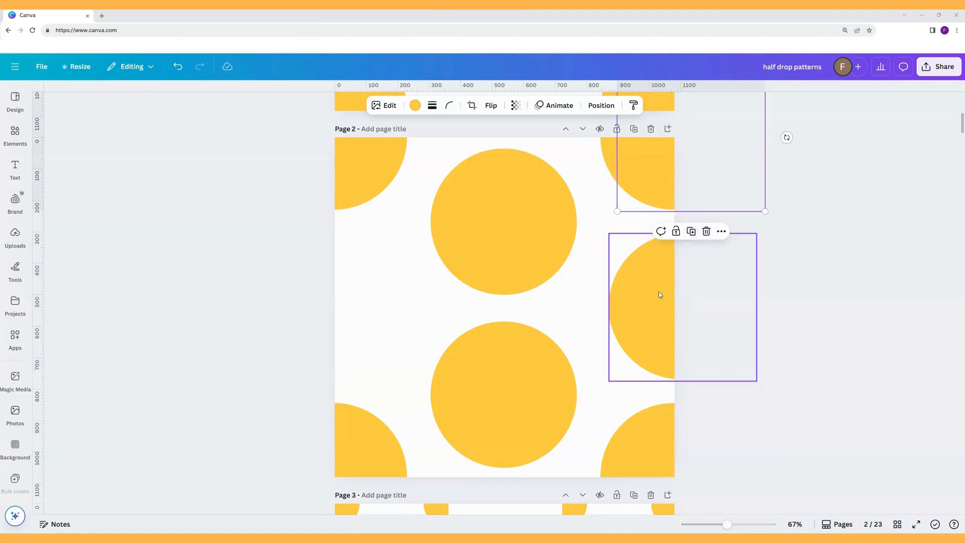
{"action": "left_click_drag", "start_coordinate": [658, 293], "coordinate": [284, 368]}
{"action": "left_click", "coordinate": [758, 292]}
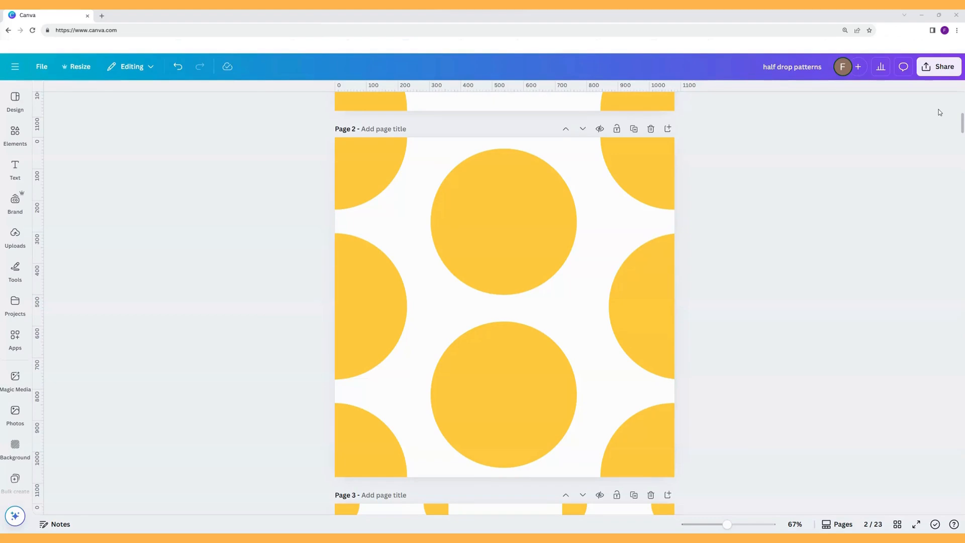
Download only the current page, page 2, as a JPG.
{"action": "left_click", "coordinate": [937, 65]}
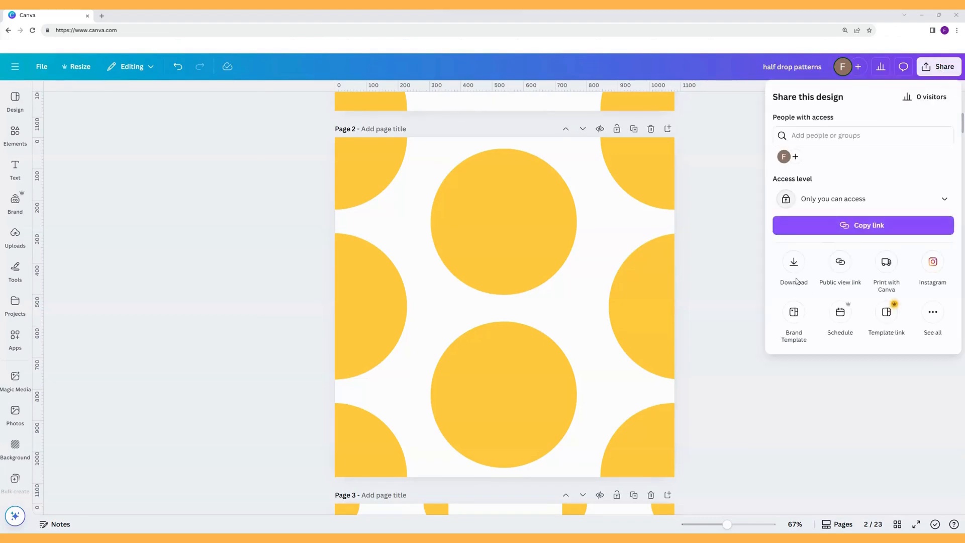
{"action": "left_click", "coordinate": [793, 262]}
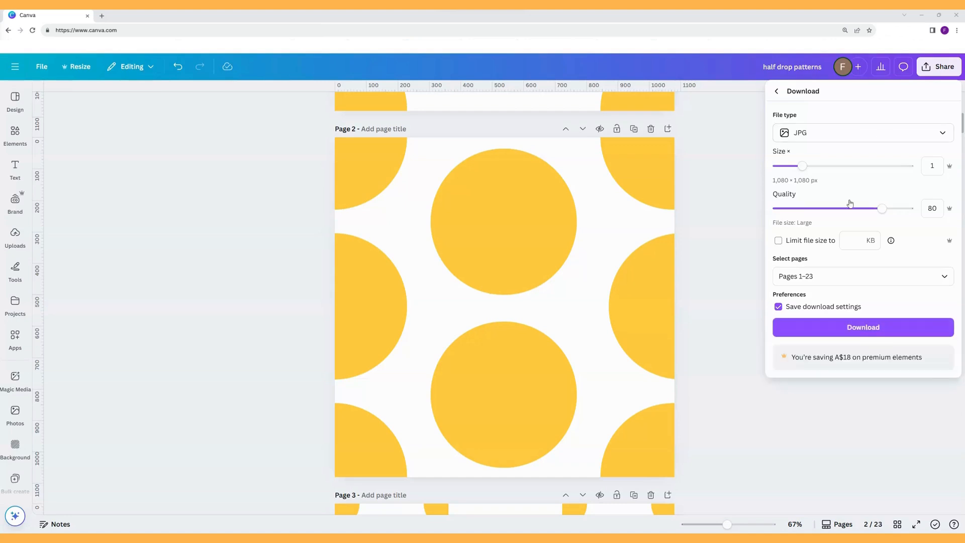
{"action": "left_click", "coordinate": [941, 282]}
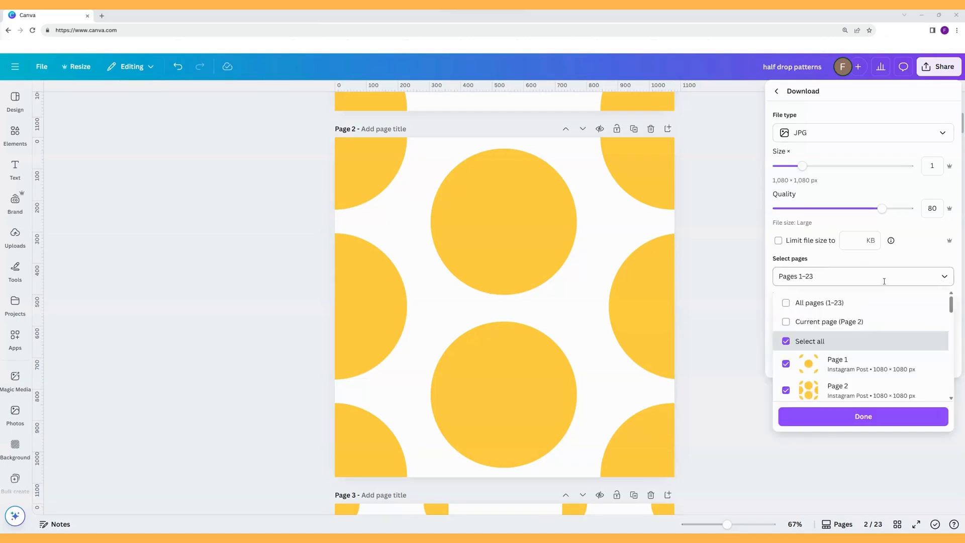
{"action": "left_click", "coordinate": [785, 321]}
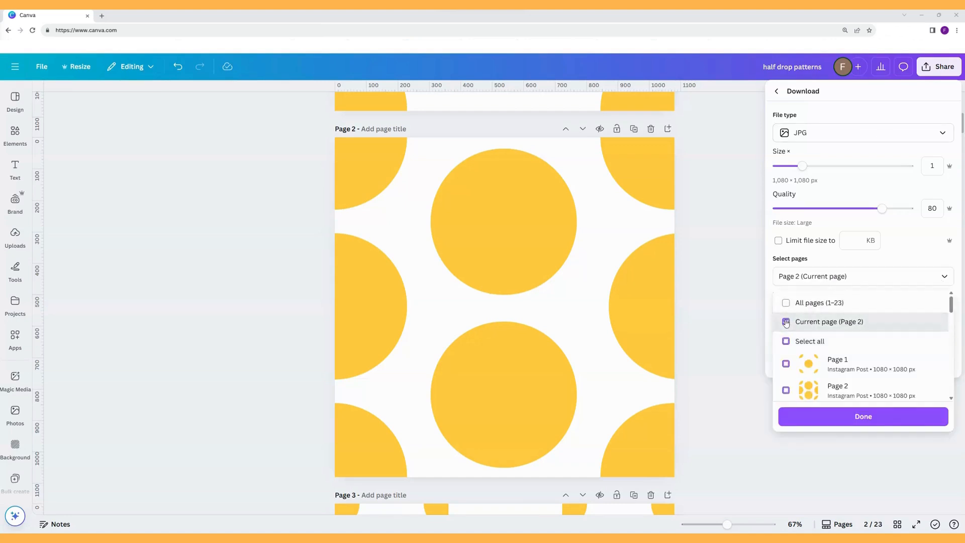
{"action": "left_click", "coordinate": [859, 418]}
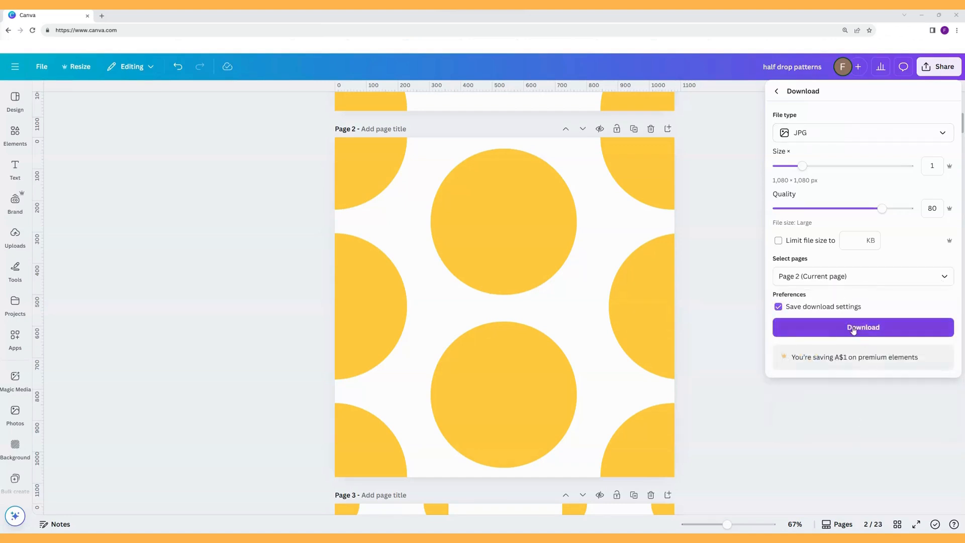
{"action": "left_click", "coordinate": [853, 327]}
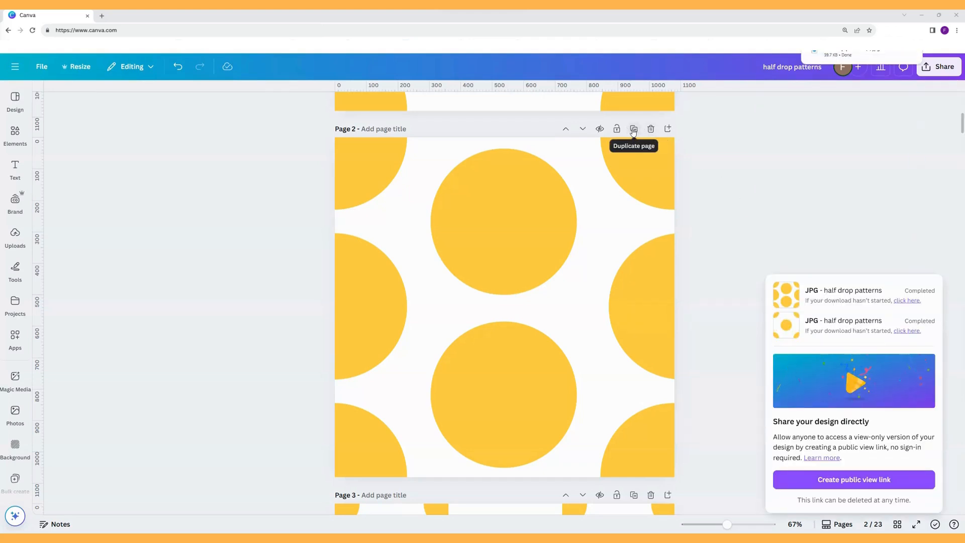
Place the downloaded tile image on a new blank page 3 and shrink it to about 300 px wide.
{"action": "left_click", "coordinate": [667, 128]}
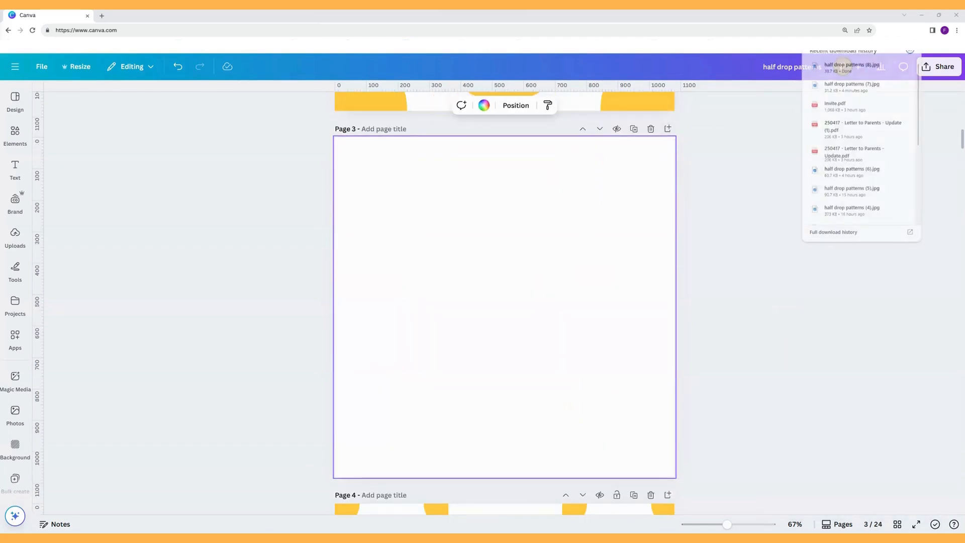
{"action": "left_click_drag", "start_coordinate": [491, 300], "coordinate": [458, 260]}
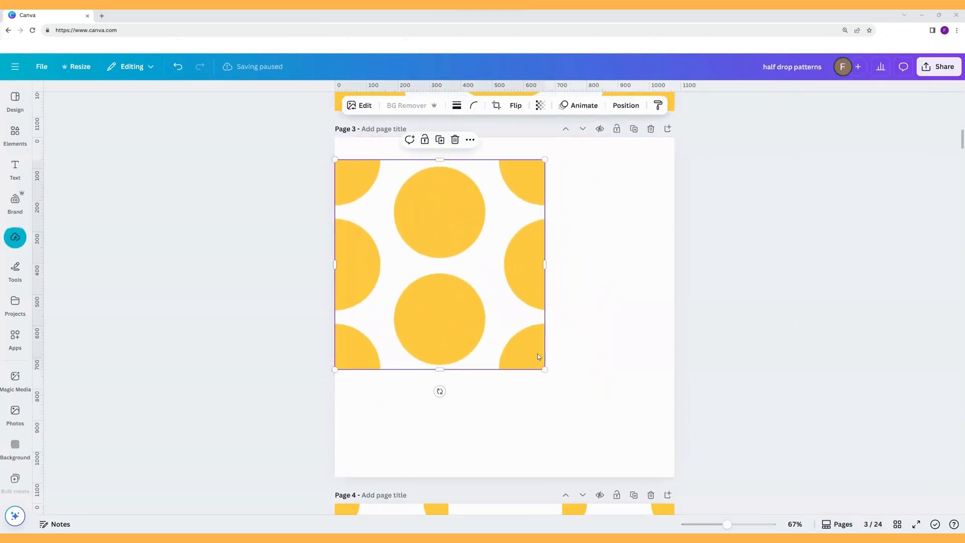
{"action": "left_click_drag", "start_coordinate": [545, 369], "coordinate": [441, 243]}
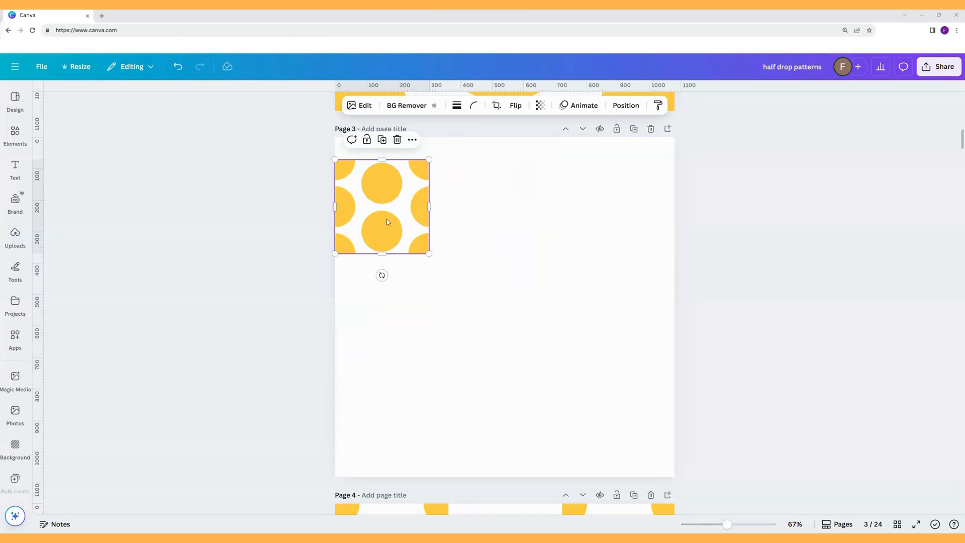
Duplicate the tile image into an edge-to-edge three-by-three grid on page 3 and scale the grid to fill the page.
{"action": "left_click_drag", "start_coordinate": [386, 221], "coordinate": [574, 221]}
{"action": "left_click_drag", "start_coordinate": [642, 231], "coordinate": [340, 204]}
{"action": "left_click_drag", "start_coordinate": [484, 214], "coordinate": [484, 309]}
{"action": "left_click_drag", "start_coordinate": [585, 326], "coordinate": [583, 416]}
{"action": "left_click", "coordinate": [659, 397]}
{"action": "left_click_drag", "start_coordinate": [672, 441], "coordinate": [335, 168]}
{"action": "left_click_drag", "start_coordinate": [465, 234], "coordinate": [465, 209]}
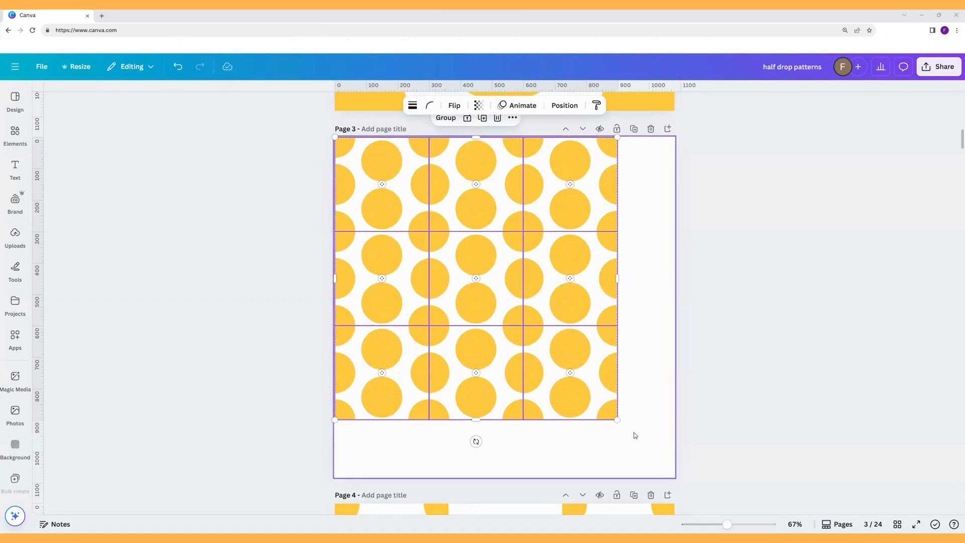
{"action": "left_click_drag", "start_coordinate": [617, 419], "coordinate": [674, 476]}
Lower the middle column of tiles on page 3 by half a tile.
{"action": "left_click", "coordinate": [528, 487]}
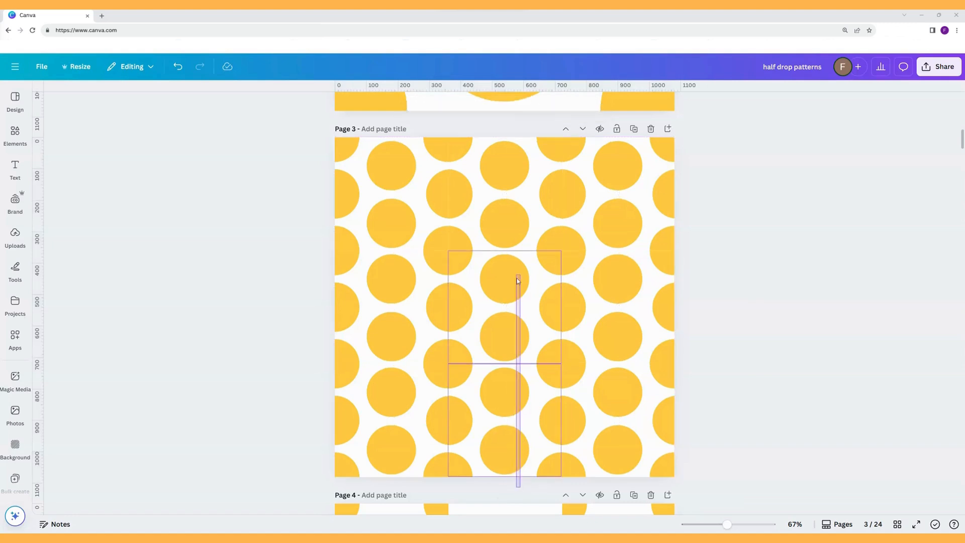
{"action": "left_click_drag", "start_coordinate": [517, 162], "coordinate": [517, 223]}
{"action": "left_click", "coordinate": [746, 247]}
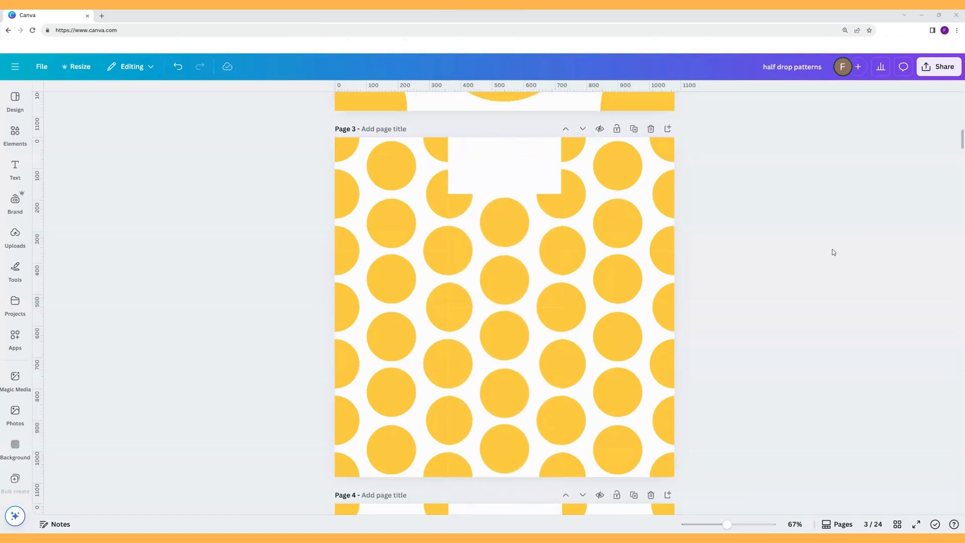
Compare the circle tile on page 2 with its half-drop test on page 3 and the ornamental pattern on page 4.
{"action": "scroll", "coordinate": [799, 364], "scroll_direction": "up", "scroll_amount": 1, "text": "ctrl"}
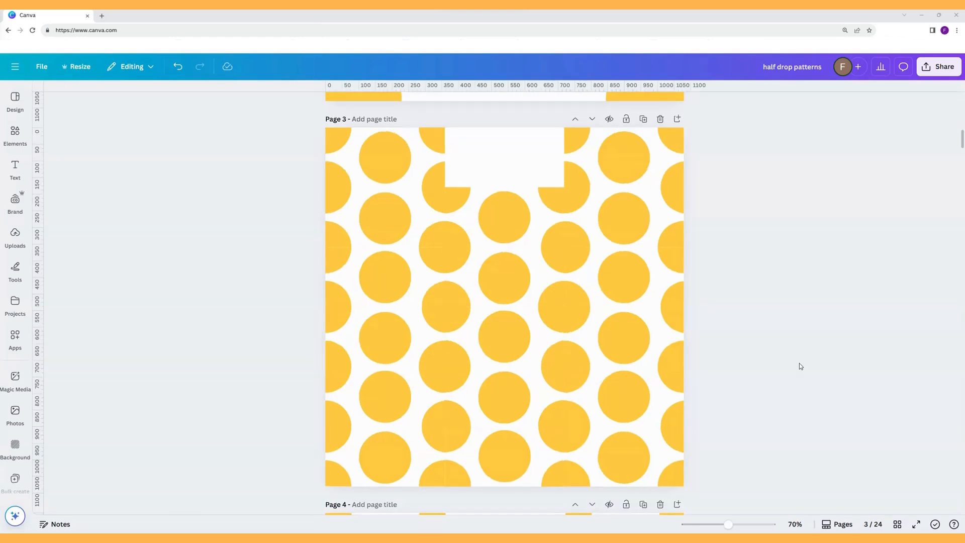
{"action": "scroll", "coordinate": [799, 366], "scroll_direction": "up", "scroll_amount": 7}
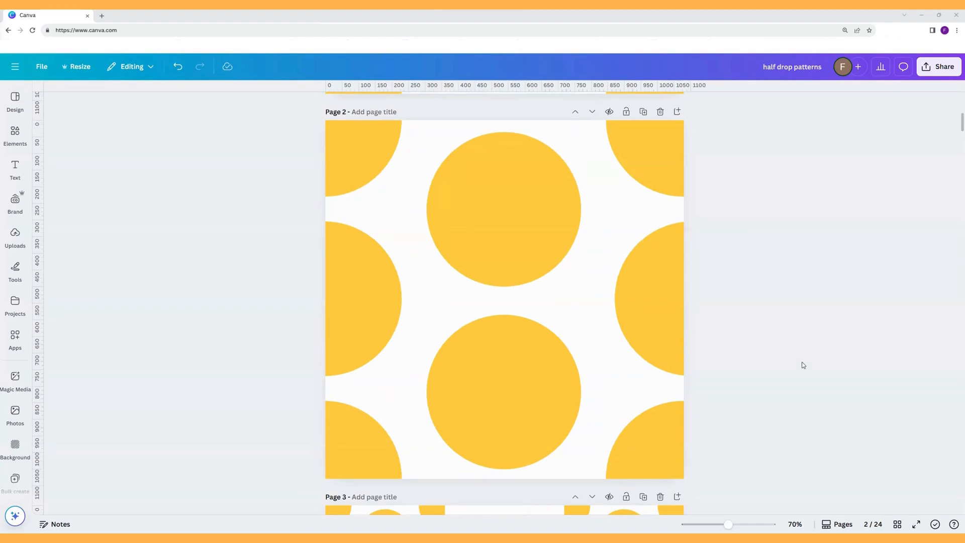
{"action": "left_click", "coordinate": [803, 365]}
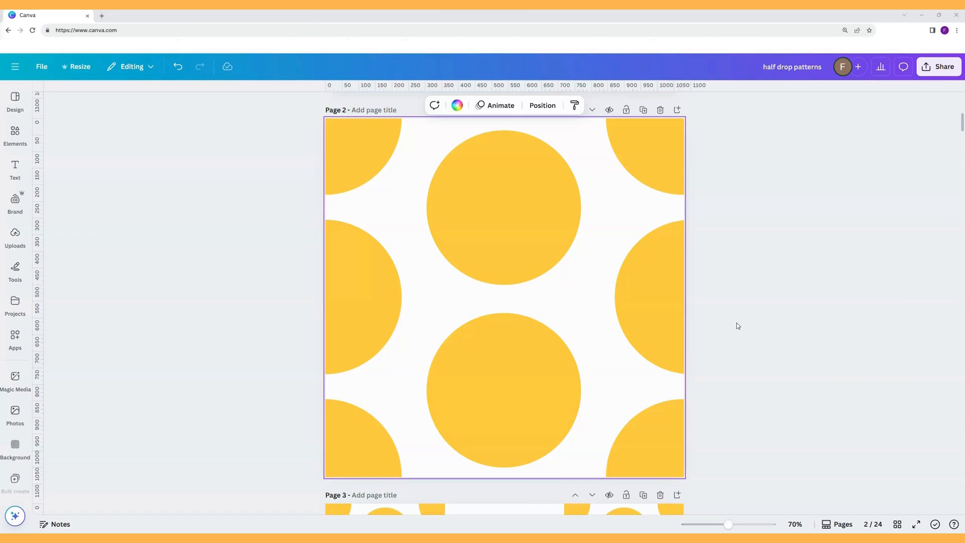
{"action": "scroll", "coordinate": [737, 326], "scroll_direction": "down", "scroll_amount": 7}
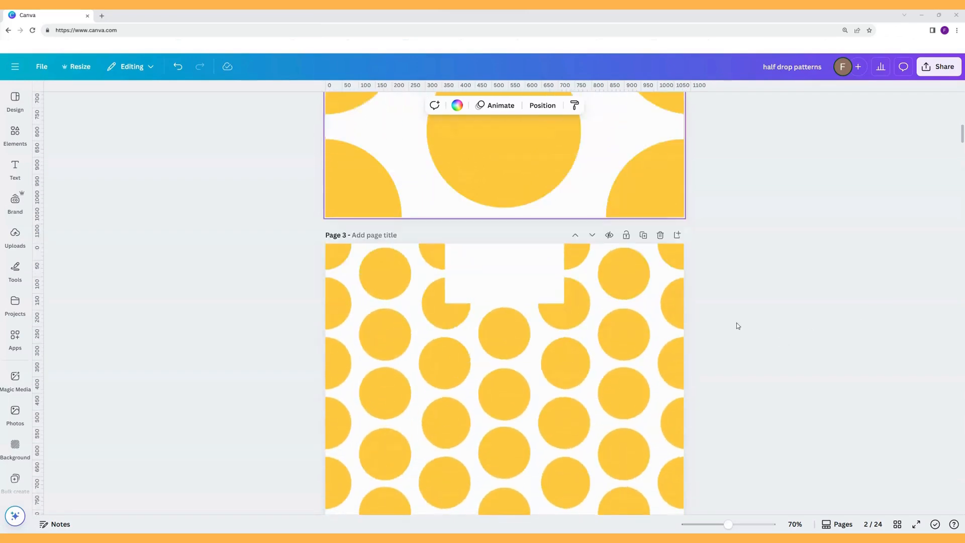
{"action": "scroll", "coordinate": [737, 326], "scroll_direction": "down", "scroll_amount": 8}
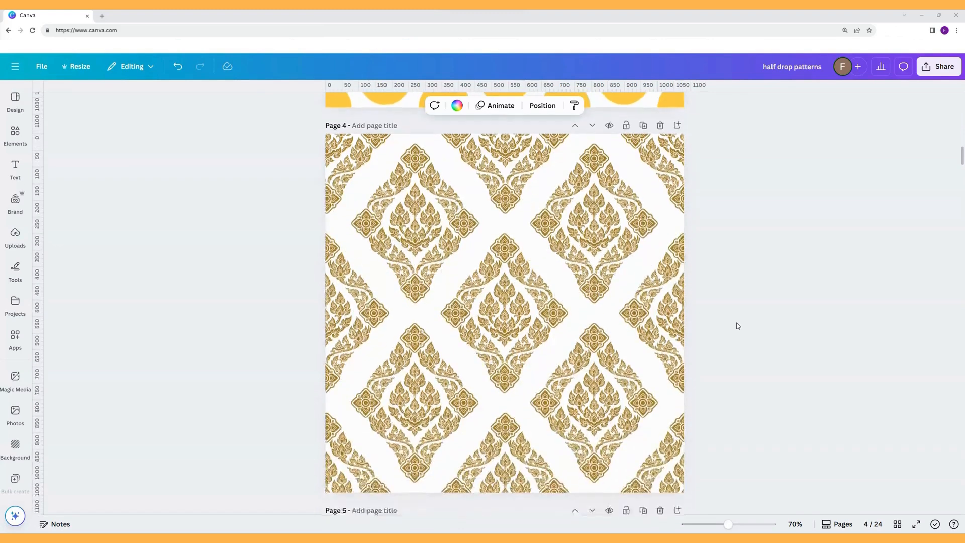
{"action": "scroll", "coordinate": [737, 325], "scroll_direction": "up", "scroll_amount": 1}
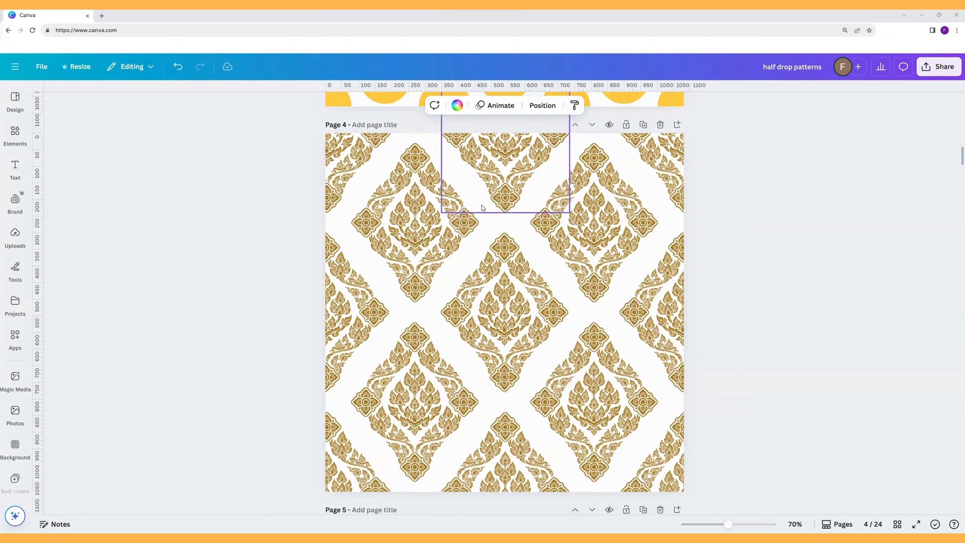
{"action": "left_click_drag", "start_coordinate": [444, 173], "coordinate": [387, 136]}
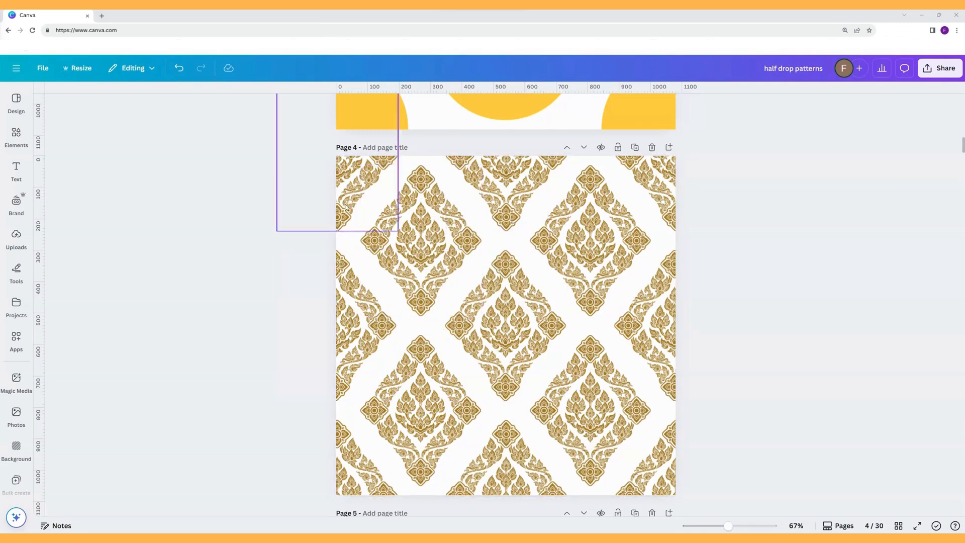
Paste an orange square onto page 4 and fit it from the page's upper-left corner to its centre, covering a quarter.
{"action": "left_click", "coordinate": [512, 241]}
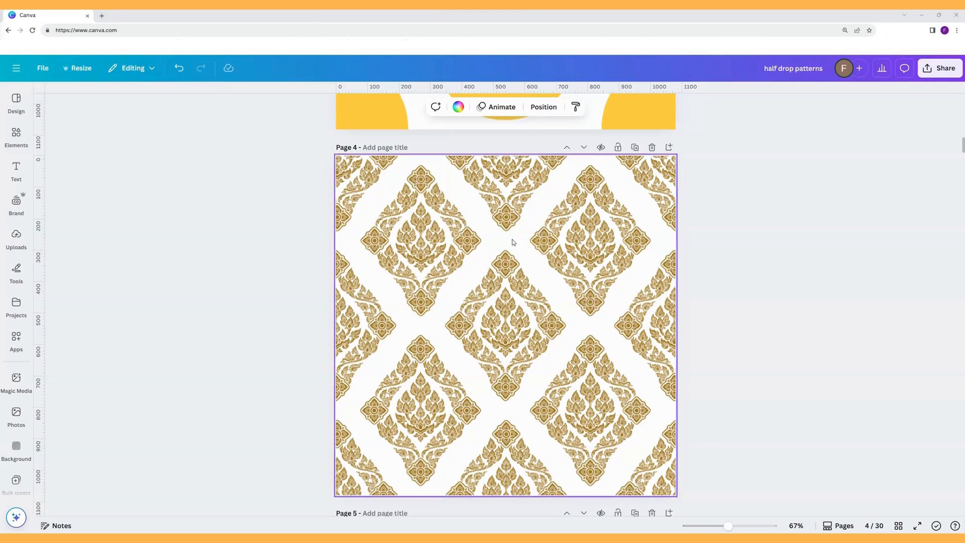
{"action": "key", "text": "ctrl+v"}
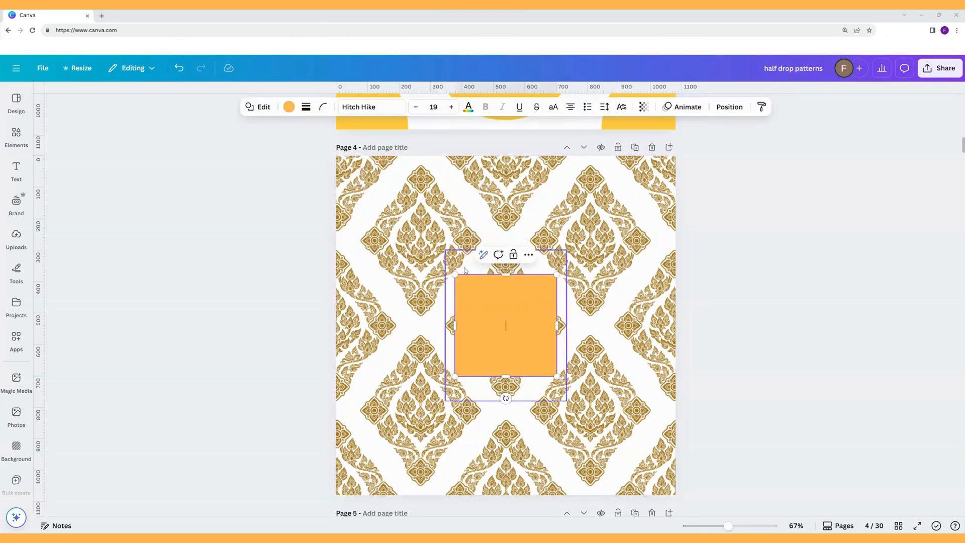
{"action": "left_click", "coordinate": [602, 302]}
{"action": "left_click_drag", "start_coordinate": [512, 292], "coordinate": [392, 173]}
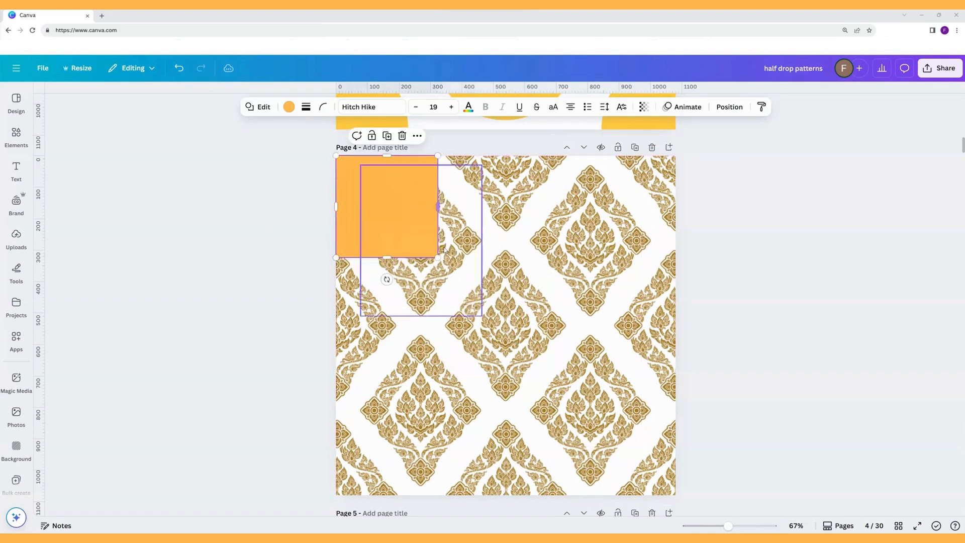
{"action": "left_click_drag", "start_coordinate": [437, 257], "coordinate": [506, 324]}
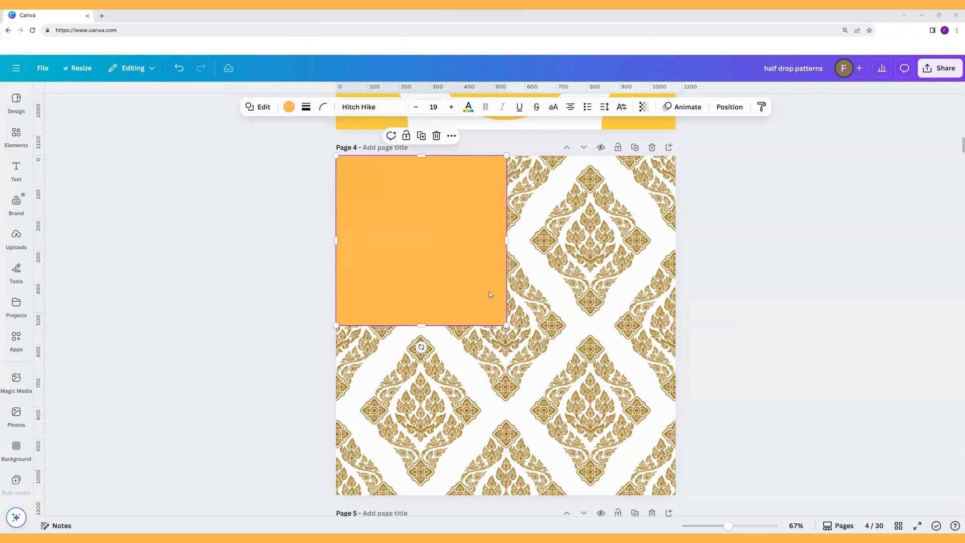
Remove the orange square's fill on page 4 and give it a solid black border of weight 7.
{"action": "left_click", "coordinate": [289, 106]}
{"action": "left_click", "coordinate": [77, 170]}
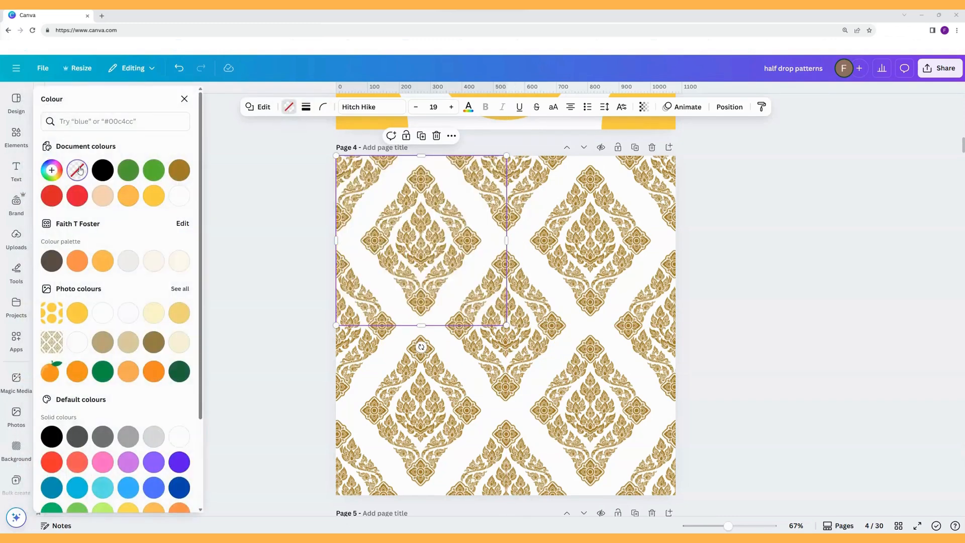
{"action": "left_click", "coordinate": [305, 106]}
{"action": "left_click", "coordinate": [280, 135]}
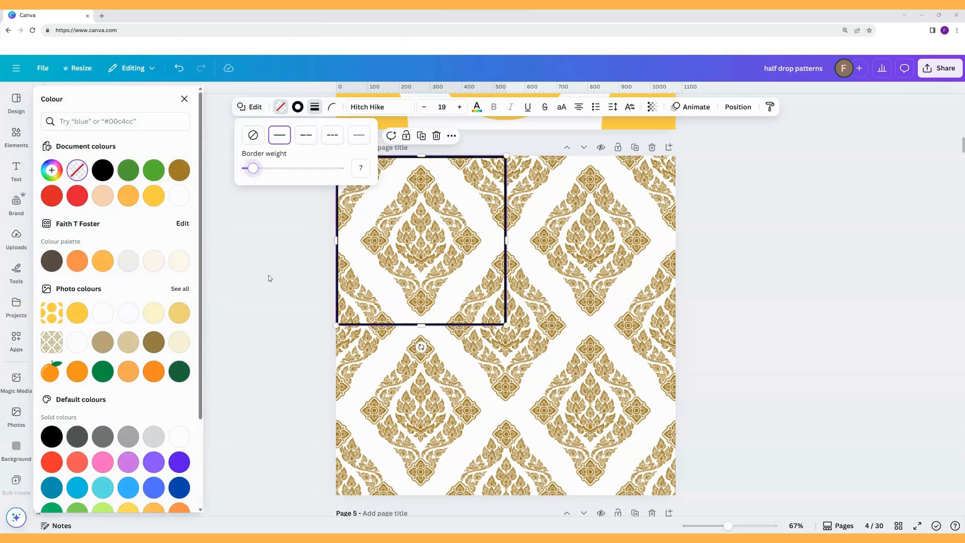
{"action": "key", "text": "Escape"}
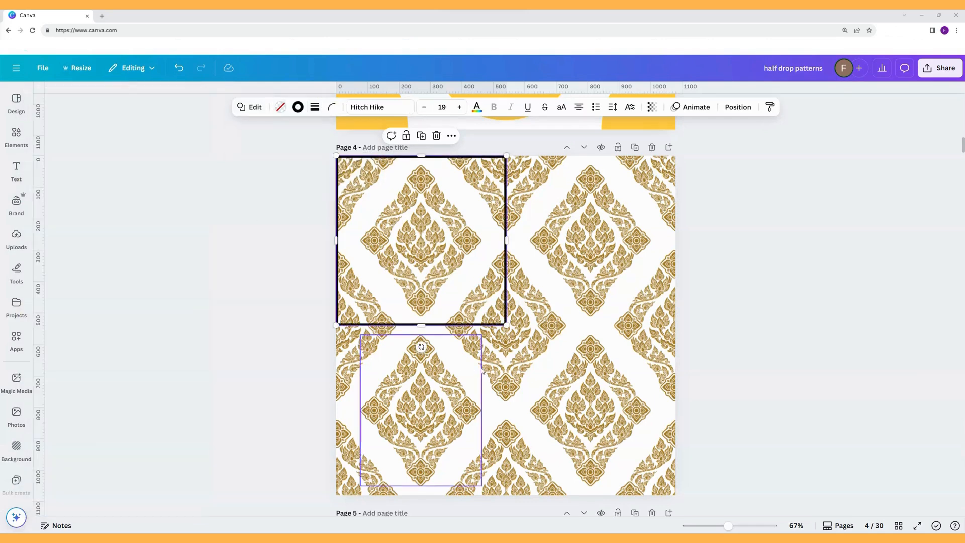
{"action": "left_click", "coordinate": [509, 365]}
{"action": "left_click", "coordinate": [730, 251]}
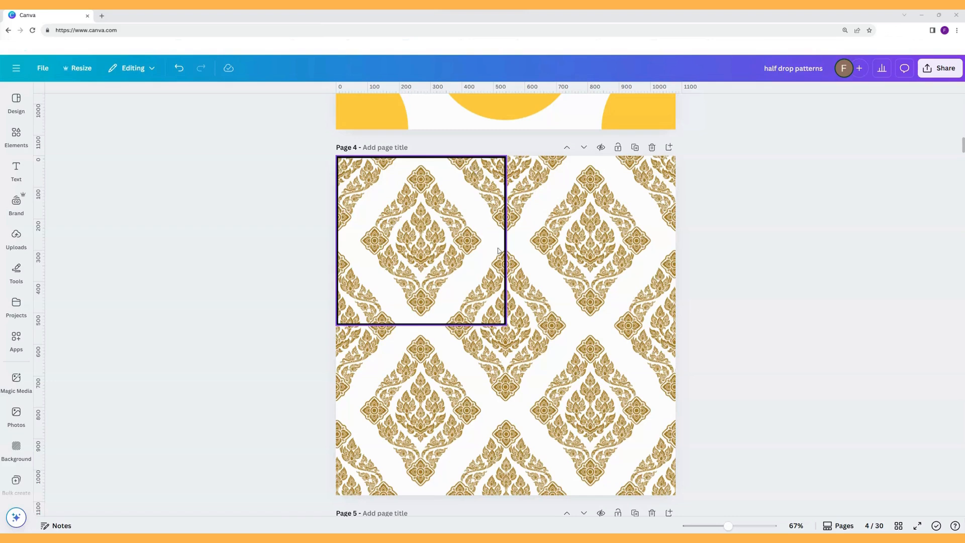
Enlarge the outlined square to cover all of page 4, then narrow it to the page's left half.
{"action": "left_click", "coordinate": [505, 324]}
{"action": "left_click_drag", "start_coordinate": [505, 324], "coordinate": [675, 495]}
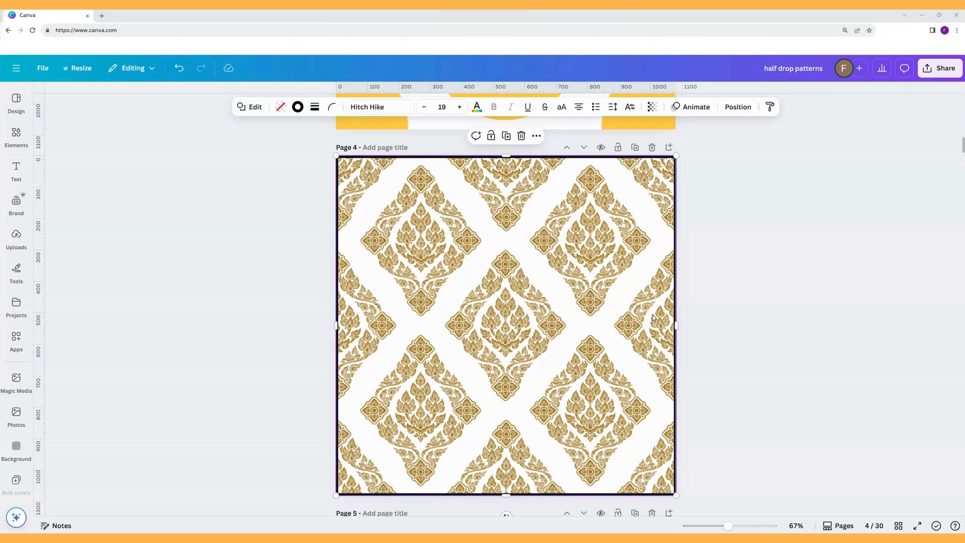
{"action": "left_click_drag", "start_coordinate": [675, 326], "coordinate": [506, 325]}
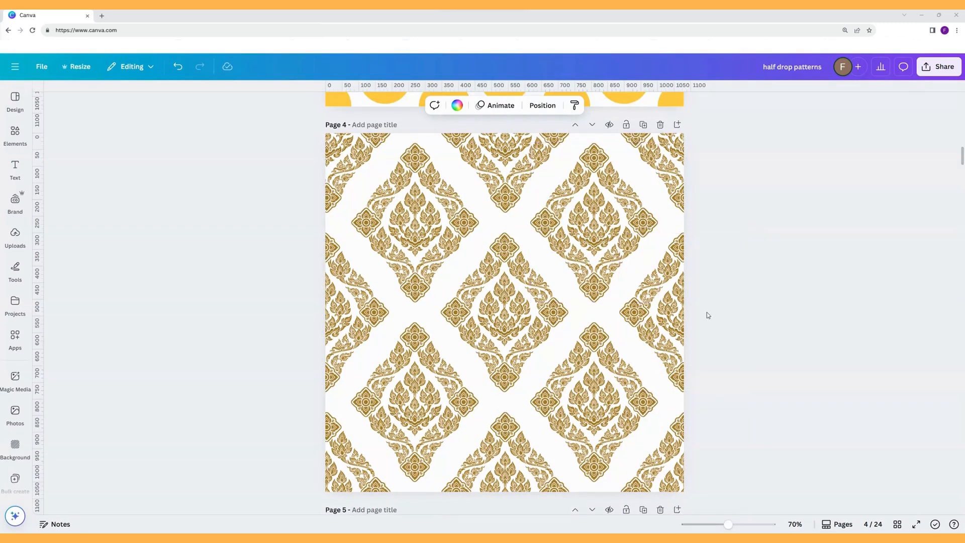
Lower the middle column of ornamental tiles on page 5 by half a tile.
{"action": "scroll", "coordinate": [706, 312], "scroll_direction": "down", "scroll_amount": 2}
{"action": "scroll", "coordinate": [708, 314], "scroll_direction": "down", "scroll_amount": 5}
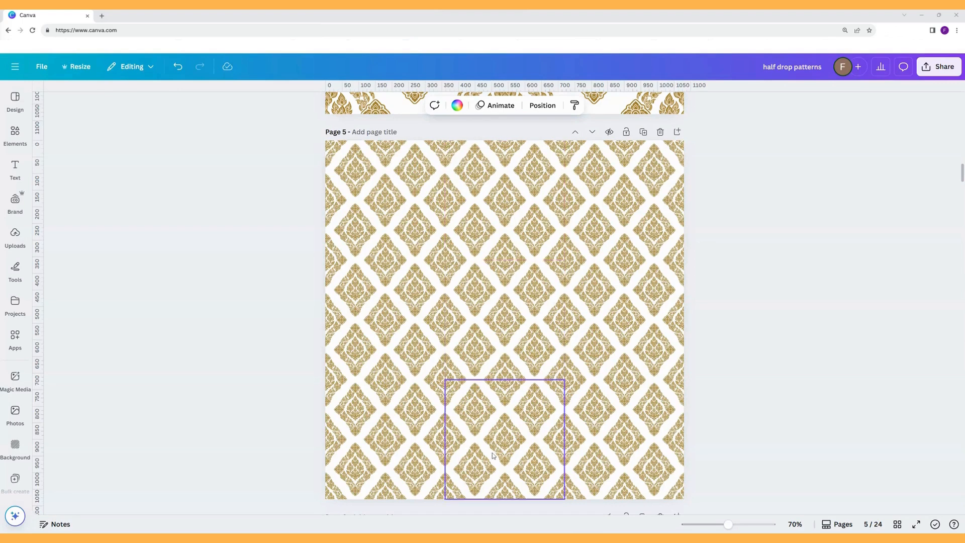
{"action": "left_click_drag", "start_coordinate": [500, 126], "coordinate": [514, 504]}
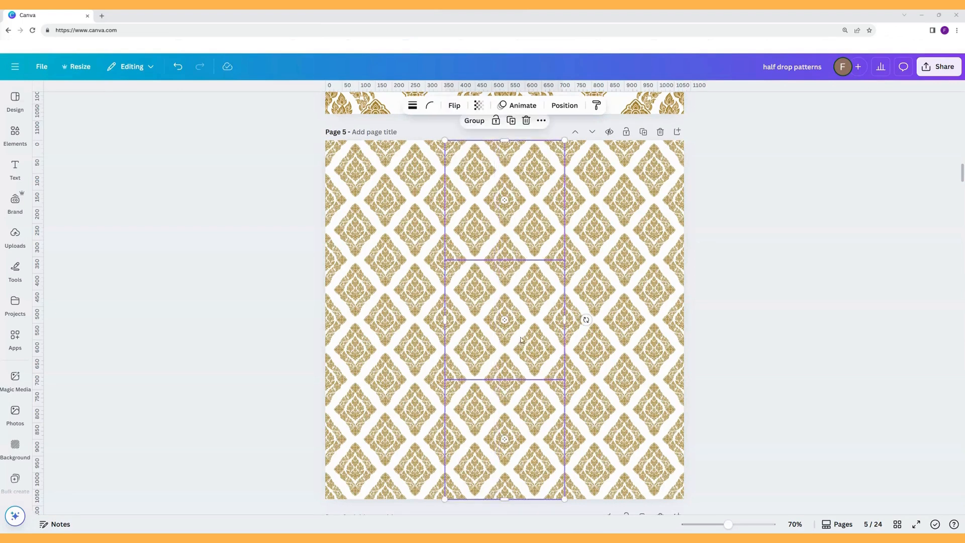
{"action": "left_click_drag", "start_coordinate": [518, 261], "coordinate": [518, 321]}
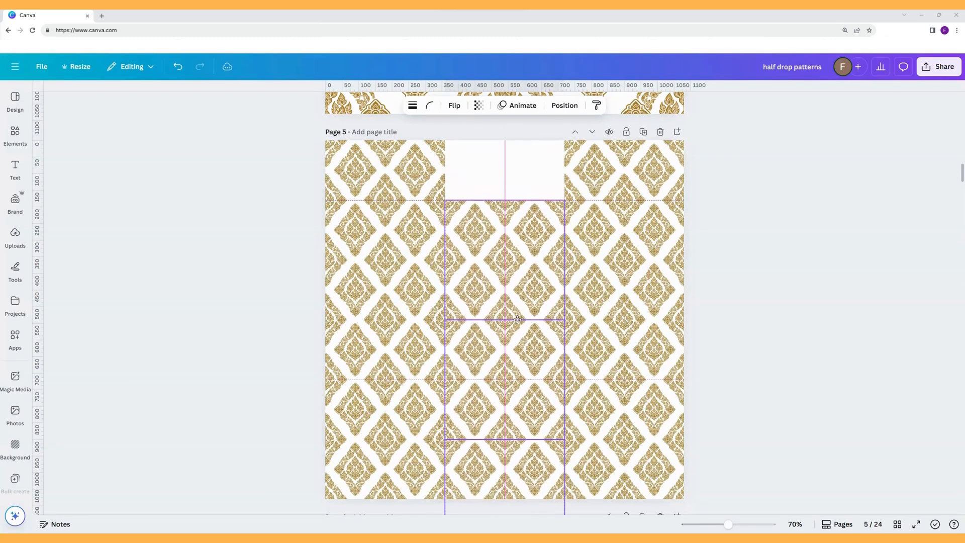
{"action": "left_click", "coordinate": [747, 264]}
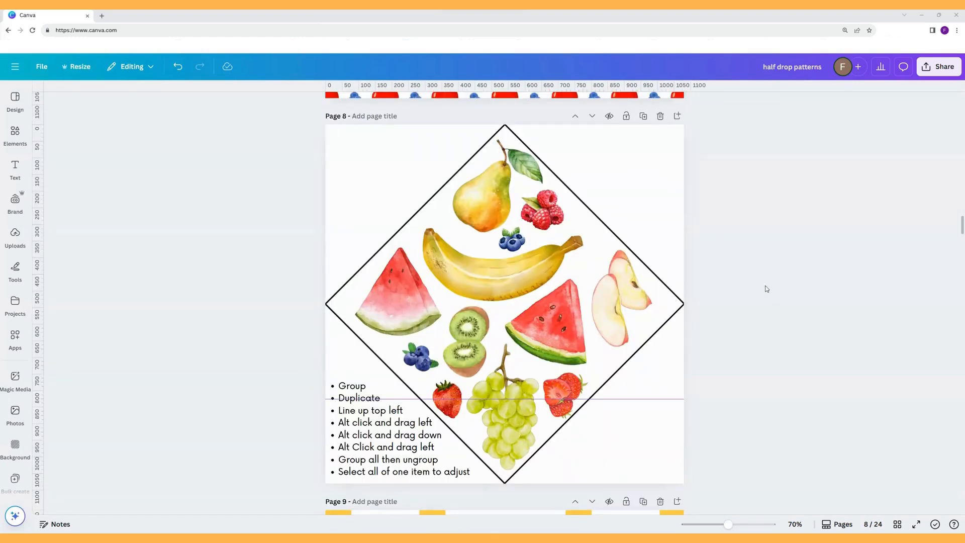
Add a blank page after page 8, remove its horizontal guide, and insert a straight line extended past the page's right edge.
{"action": "left_click", "coordinate": [678, 116]}
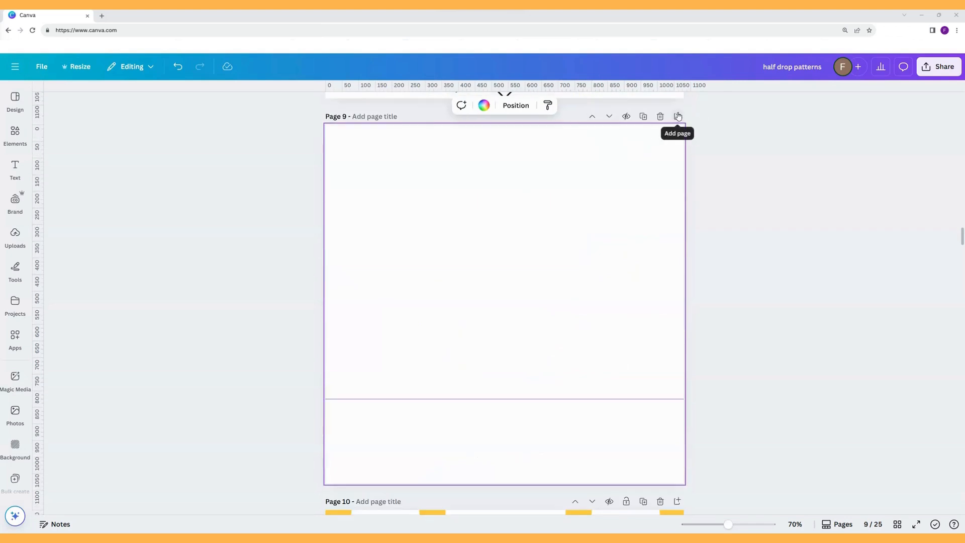
{"action": "left_click_drag", "start_coordinate": [540, 397], "coordinate": [525, 502]}
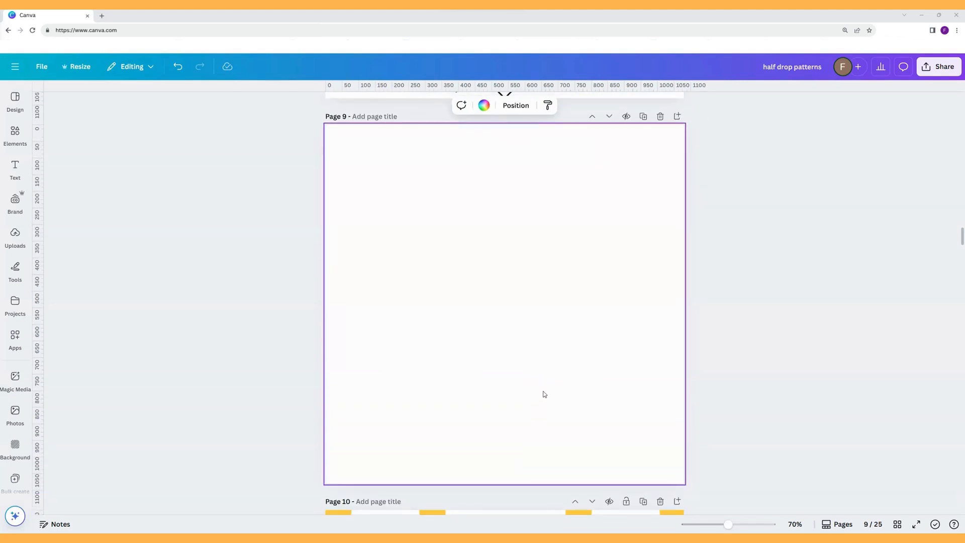
{"action": "key", "text": "l"}
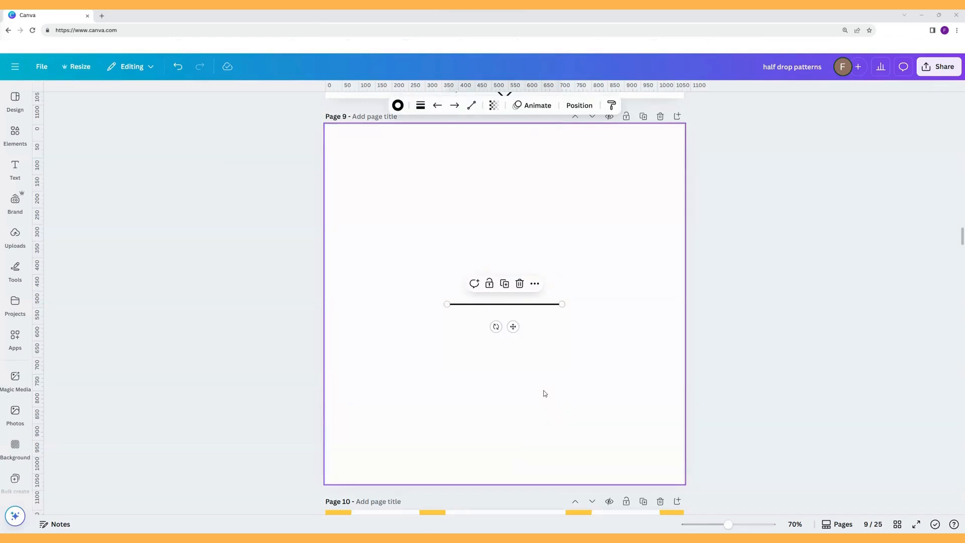
{"action": "left_click_drag", "start_coordinate": [562, 304], "coordinate": [846, 302]}
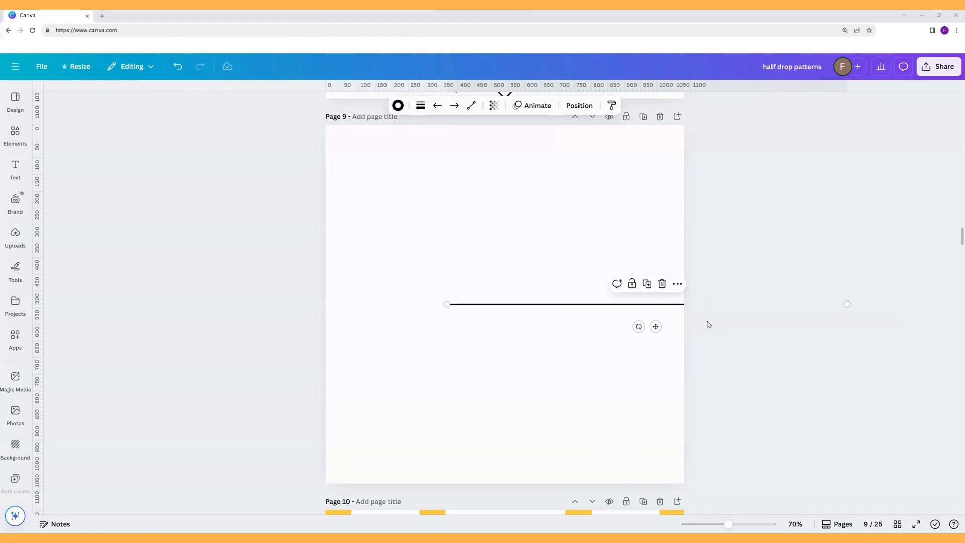
Rotate the line to a rising diagonal and move it across the upper-left quarter of page 9.
{"action": "left_click_drag", "start_coordinate": [637, 326], "coordinate": [669, 337]}
{"action": "left_click", "coordinate": [657, 339]}
{"action": "left_click", "coordinate": [656, 317]}
{"action": "left_click_drag", "start_coordinate": [656, 321], "coordinate": [435, 224]}
Add vertical and horizontal guides through the centre of page 9 and align the diagonal line with where they meet the page edges.
{"action": "left_click_drag", "start_coordinate": [40, 224], "coordinate": [504, 243]}
{"action": "left_click_drag", "start_coordinate": [711, 90], "coordinate": [713, 305]}
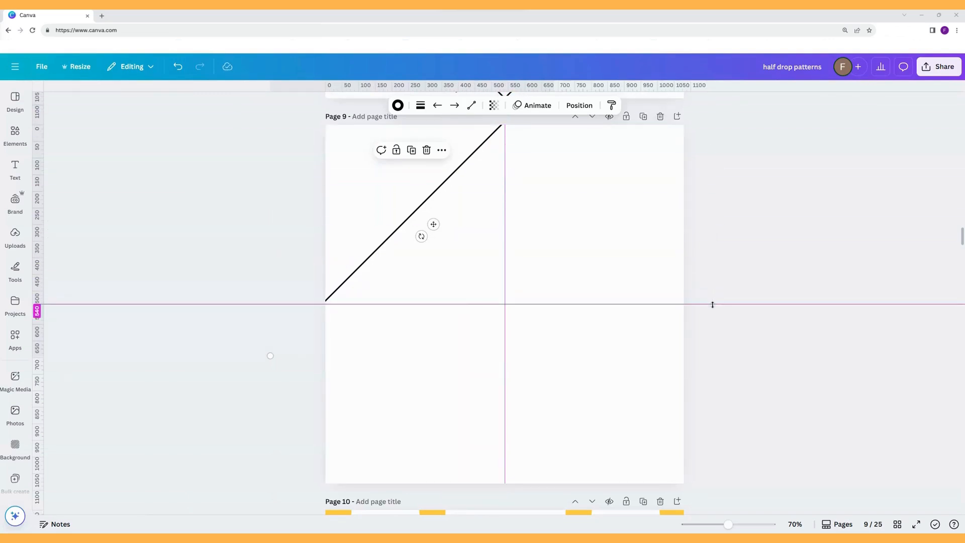
{"action": "left_click_drag", "start_coordinate": [712, 305], "coordinate": [712, 304]}
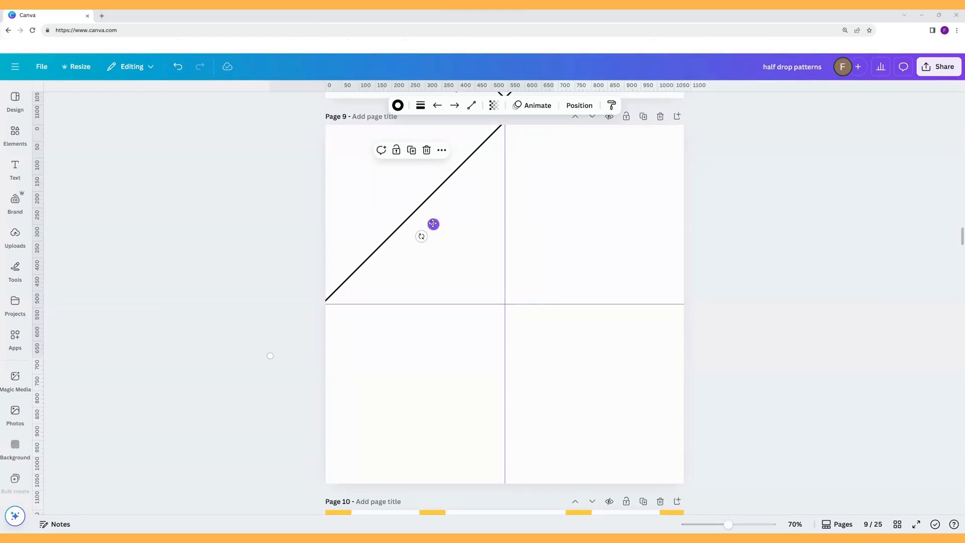
{"action": "left_click_drag", "start_coordinate": [433, 224], "coordinate": [437, 223]}
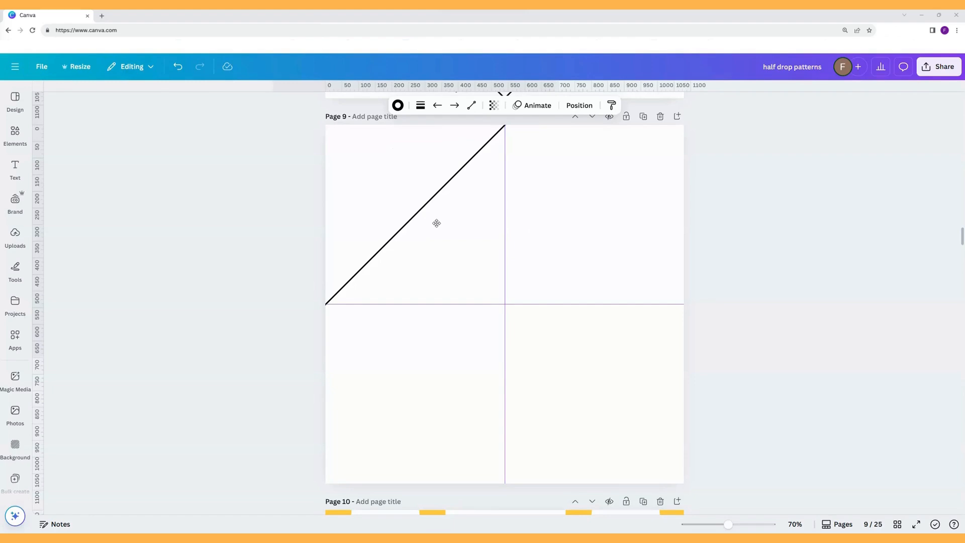
{"action": "left_click_drag", "start_coordinate": [436, 223], "coordinate": [436, 224]}
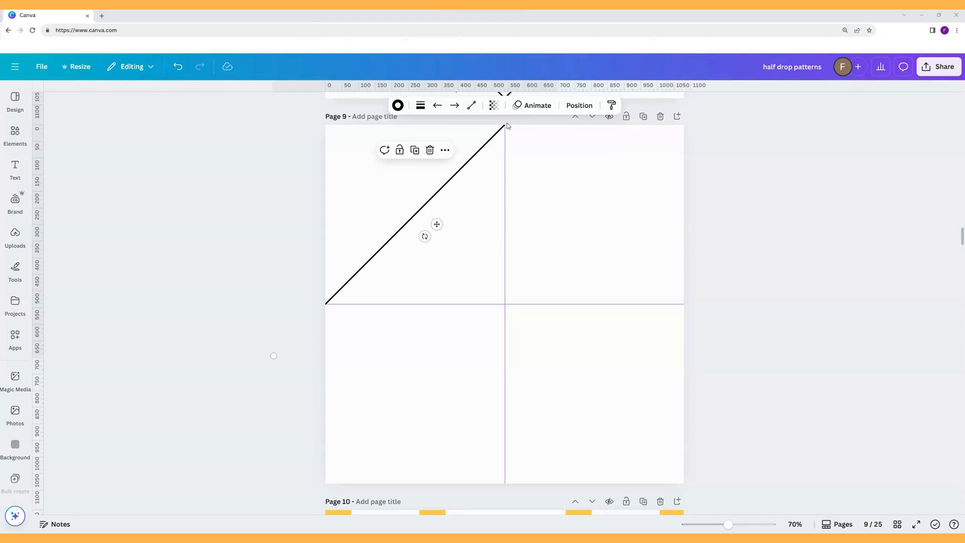
Complete a diamond touching the midpoints of the page edges with three duplicates of the diagonal line, rotated and positioned as needed.
{"action": "left_click", "coordinate": [415, 152]}
{"action": "left_click_drag", "start_coordinate": [429, 239], "coordinate": [558, 208]}
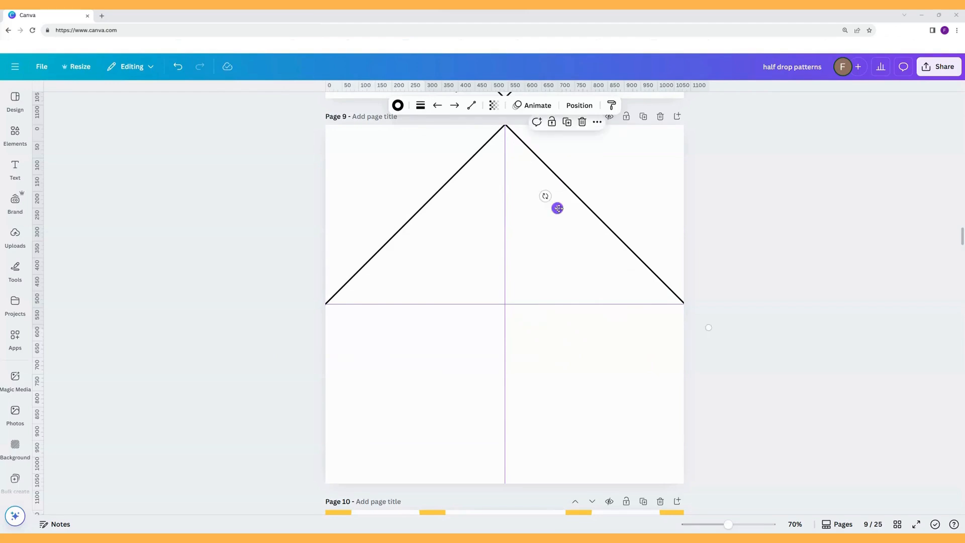
{"action": "left_click", "coordinate": [566, 122]}
{"action": "left_click_drag", "start_coordinate": [562, 213], "coordinate": [410, 420]}
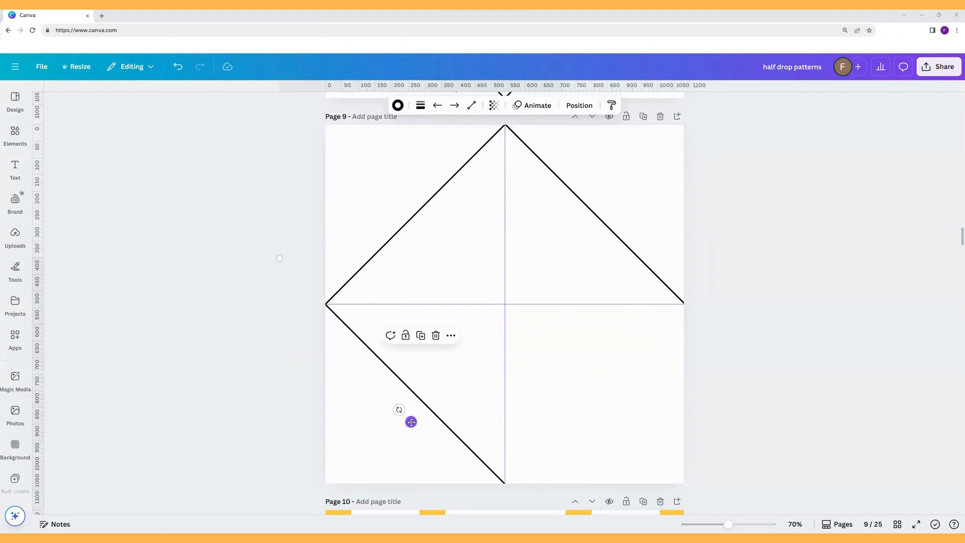
{"action": "left_click", "coordinate": [399, 237]}
{"action": "left_click", "coordinate": [415, 150]}
{"action": "left_click_drag", "start_coordinate": [441, 228], "coordinate": [497, 298]}
{"action": "mouse_move", "coordinate": [606, 423]}
{"action": "left_mouse_down"}
{"action": "mouse_move", "coordinate": [596, 411]}
{"action": "mouse_move", "coordinate": [602, 417]}
{"action": "left_mouse_up"}
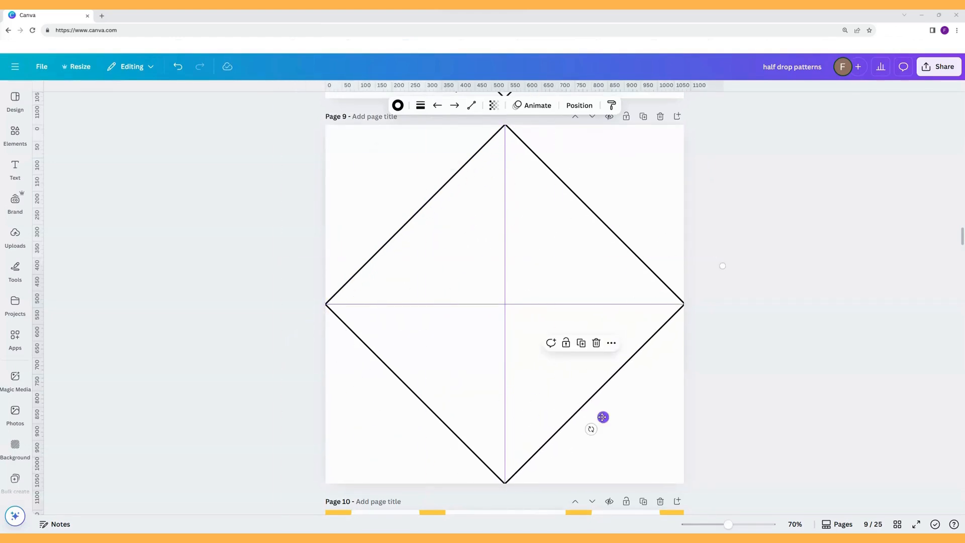
Search the elements for "flowers" and show all matching graphics.
{"action": "left_click", "coordinate": [15, 133]}
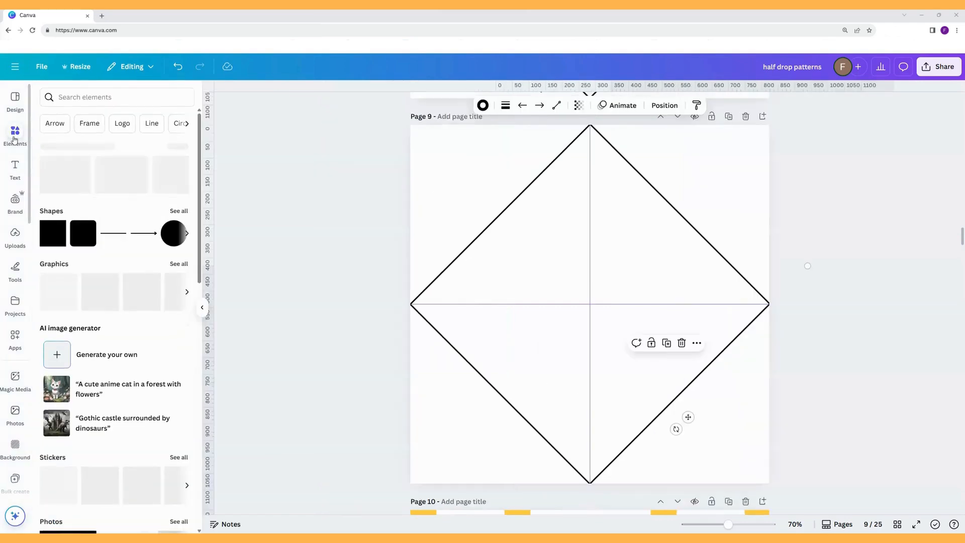
{"action": "left_click", "coordinate": [107, 97]}
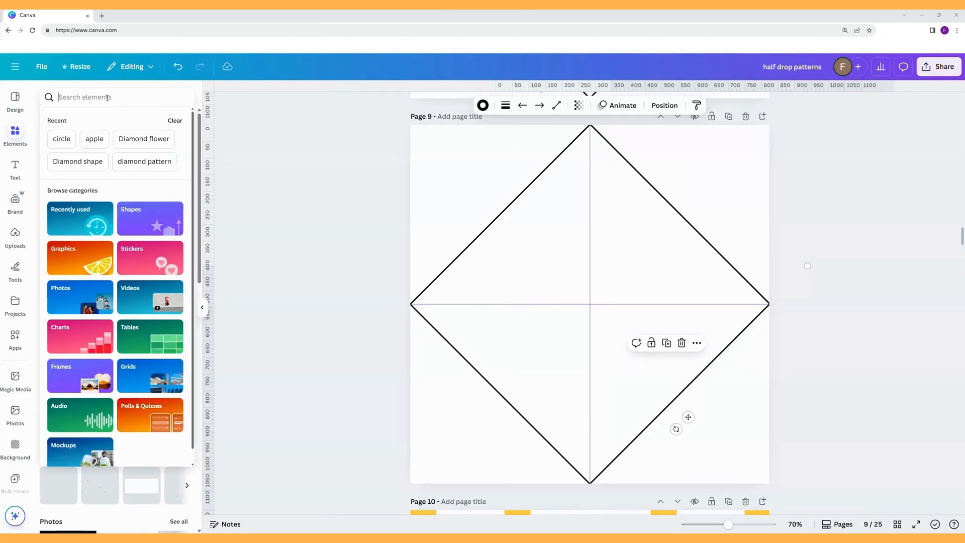
{"action": "type", "text": "flowers"}
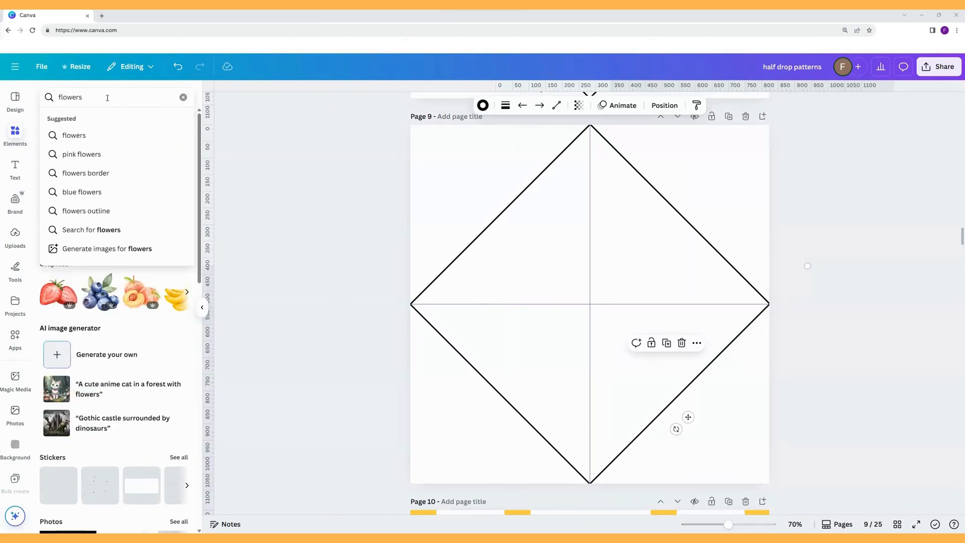
{"action": "key", "text": "Return"}
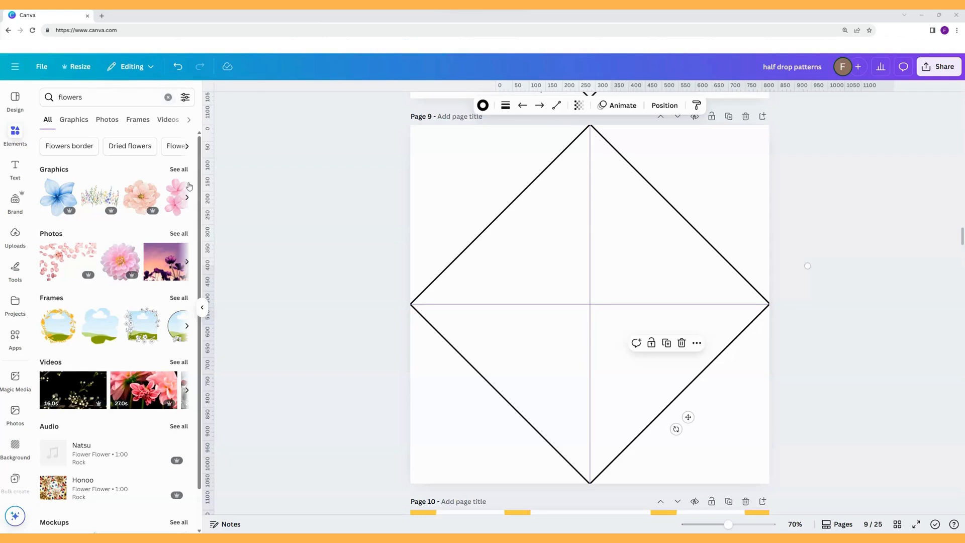
{"action": "left_click", "coordinate": [179, 170]}
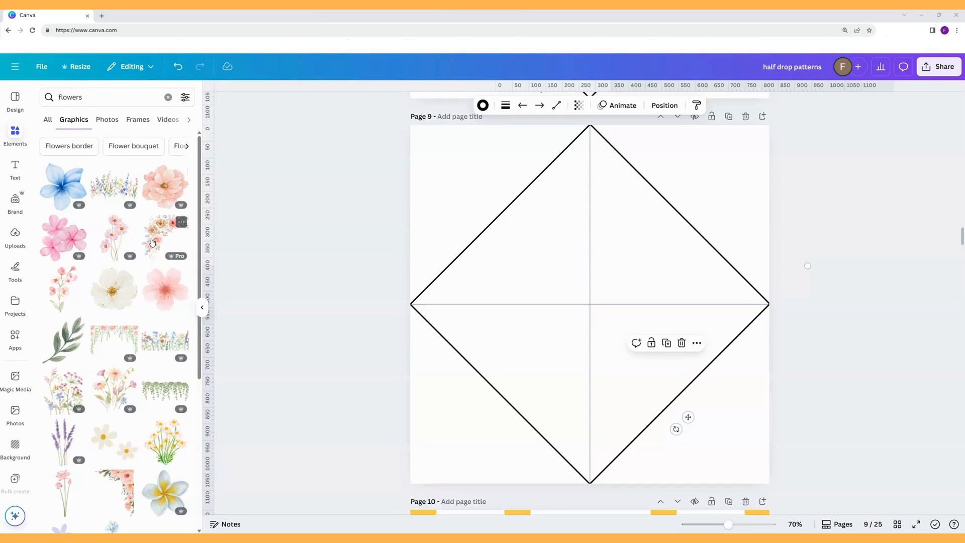
Insert the pale blue-white flower with a yellow centre, shrink it, and place it inside the diamond's upper-left edge.
{"action": "scroll", "coordinate": [153, 242], "scroll_direction": "down", "scroll_amount": 4}
{"action": "left_click", "coordinate": [166, 303]}
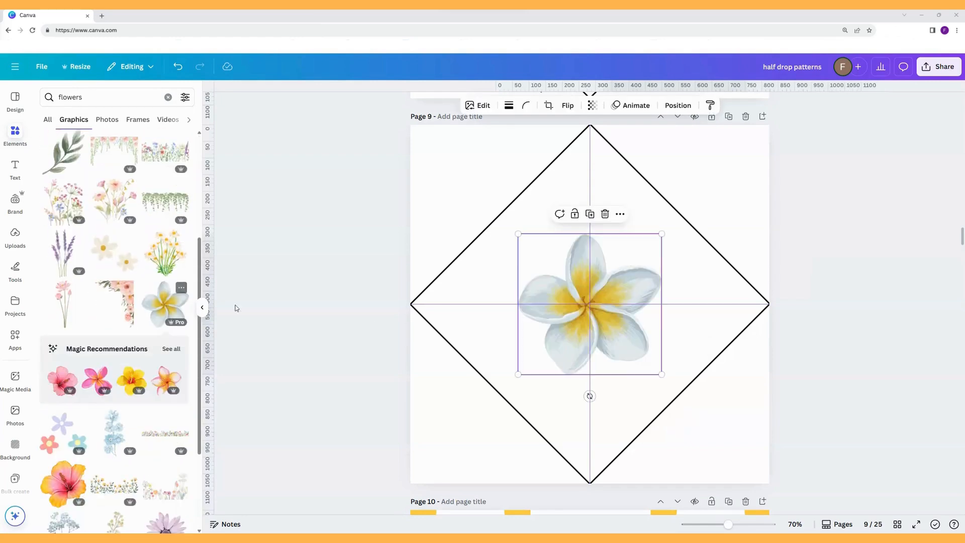
{"action": "left_click_drag", "start_coordinate": [661, 375], "coordinate": [589, 307]}
{"action": "left_click_drag", "start_coordinate": [567, 276], "coordinate": [538, 244]}
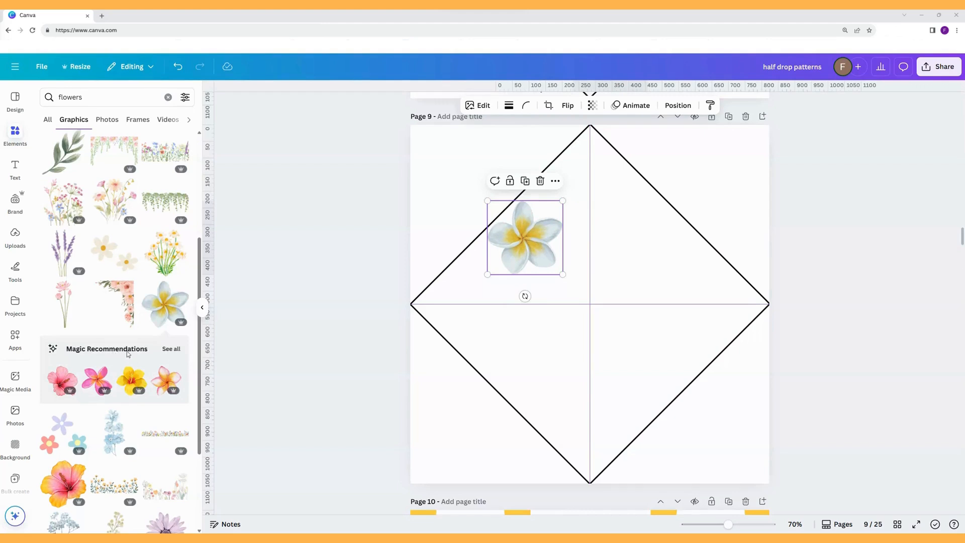
Add the white side-view flower and the lilac flower from the recommendations, shrink them, and place them near the diamond's right and lower corners.
{"action": "left_click", "coordinate": [171, 349]}
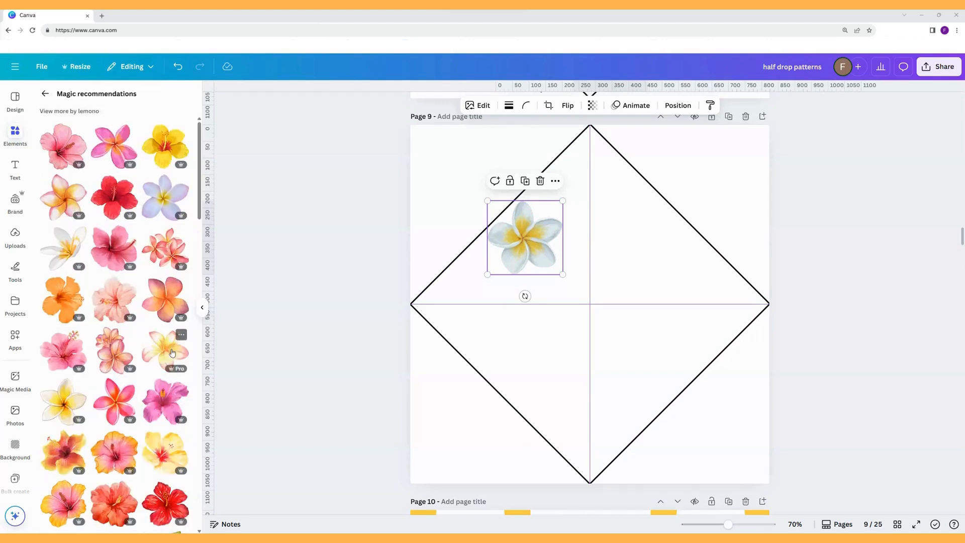
{"action": "left_click", "coordinate": [72, 257]}
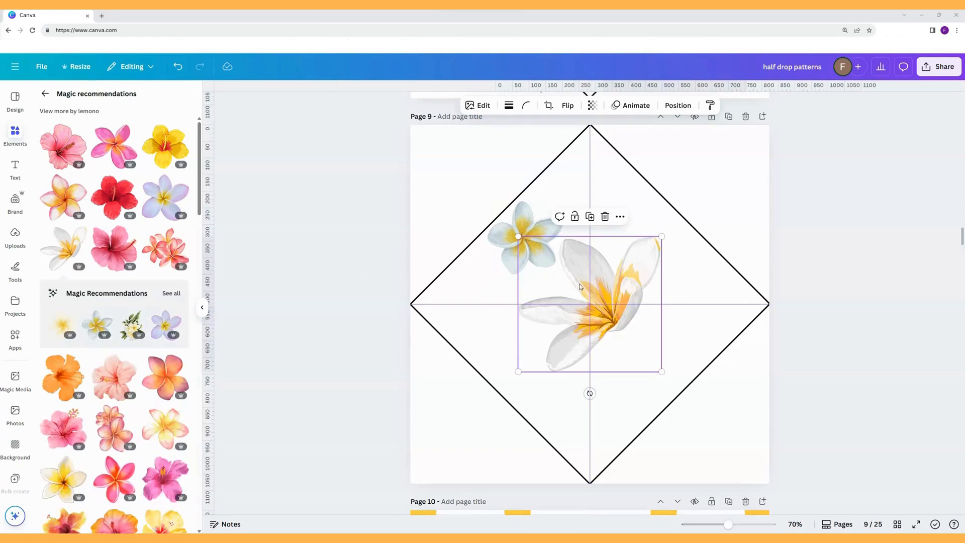
{"action": "left_click_drag", "start_coordinate": [518, 370], "coordinate": [730, 328]}
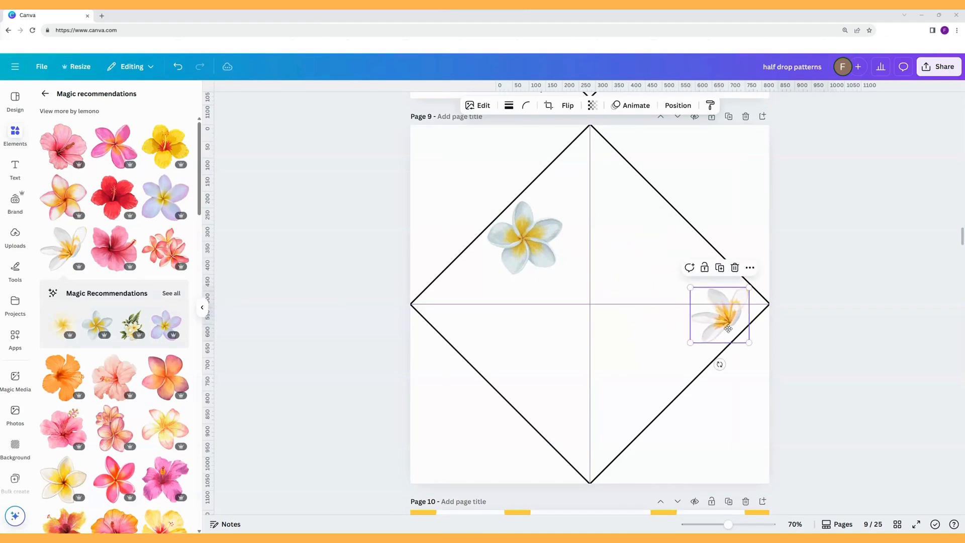
{"action": "left_click", "coordinate": [166, 326]}
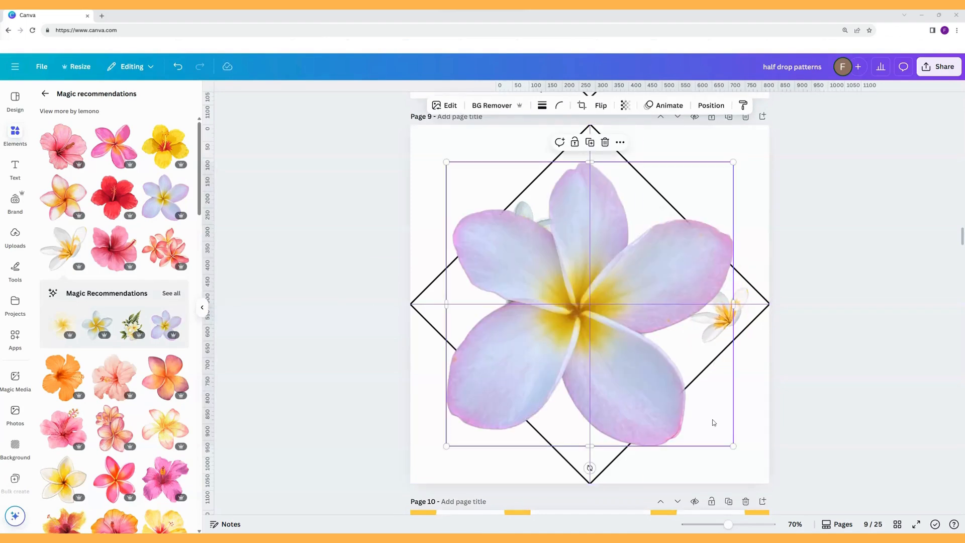
{"action": "left_click_drag", "start_coordinate": [732, 445], "coordinate": [598, 416]}
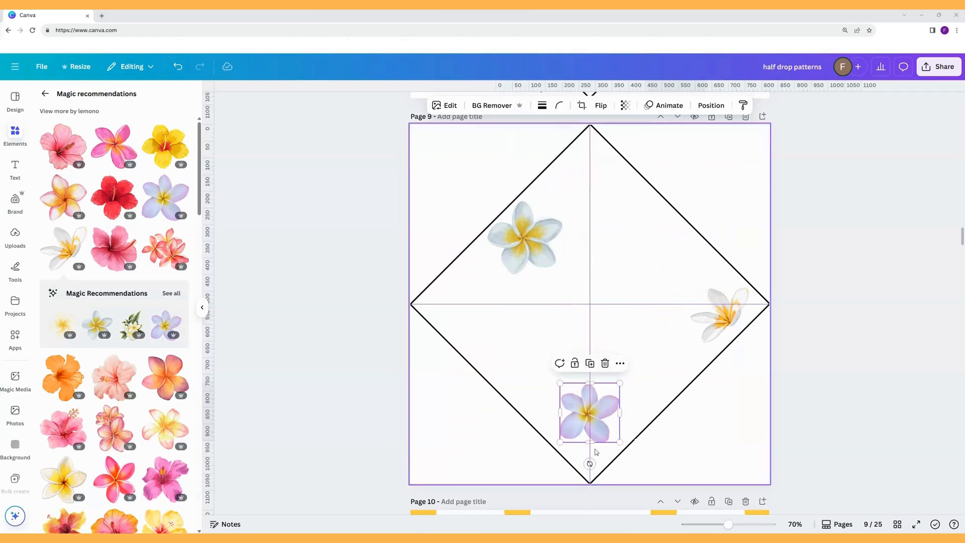
Remove both centre guides from page 9, then rotate the lilac flower and move it down into the diamond's lower corner.
{"action": "left_click_drag", "start_coordinate": [576, 463], "coordinate": [302, 406]}
{"action": "left_click_drag", "start_coordinate": [527, 304], "coordinate": [528, 530]}
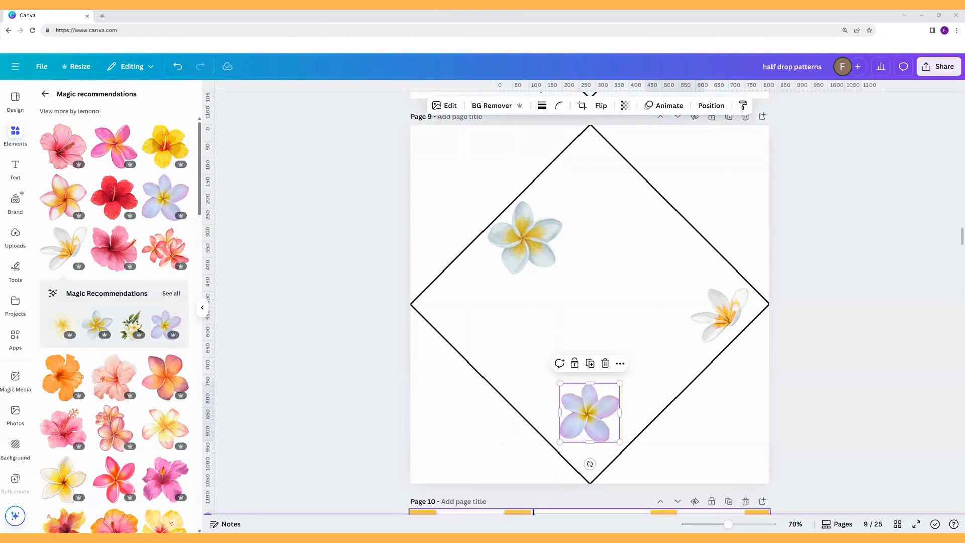
{"action": "left_click_drag", "start_coordinate": [589, 463], "coordinate": [577, 476]}
{"action": "left_click_drag", "start_coordinate": [584, 412], "coordinate": [586, 437]}
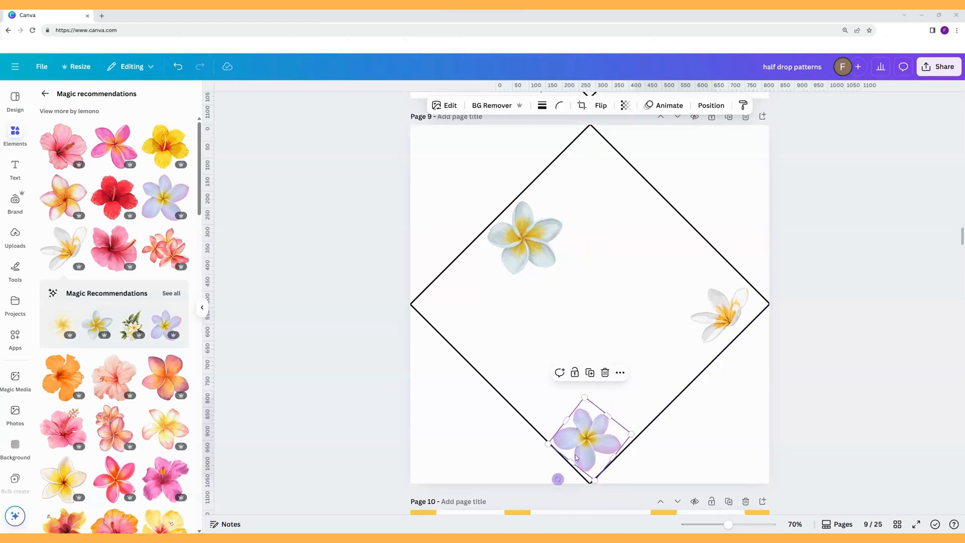
Flip the lilac flower horizontally and vertically, and adjust its rotation and position to fit the diamond's lower corner.
{"action": "left_click", "coordinate": [598, 105]}
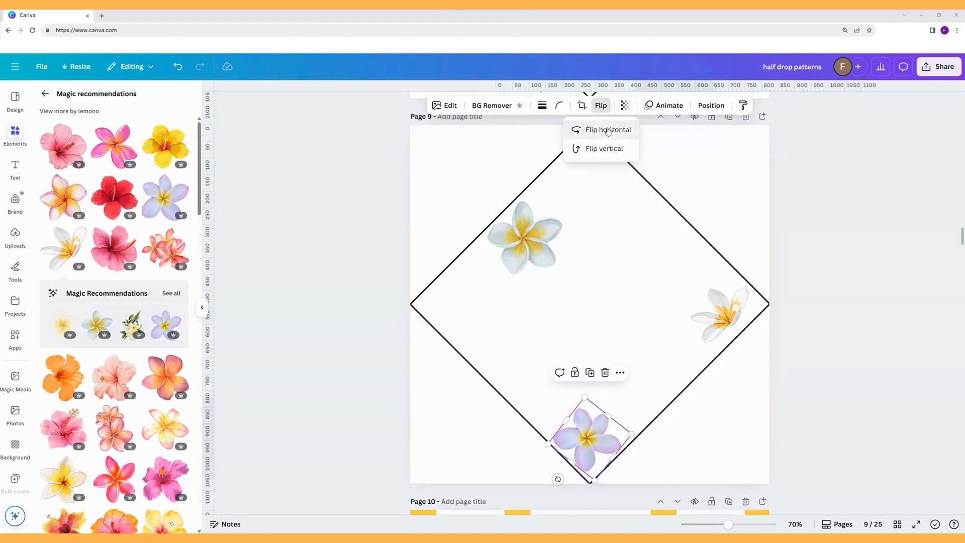
{"action": "left_click", "coordinate": [608, 130]}
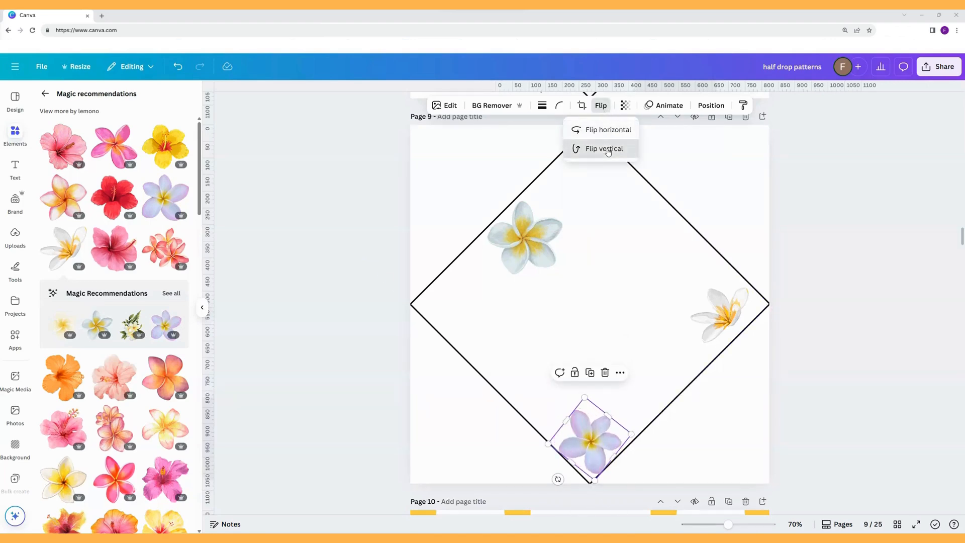
{"action": "left_click", "coordinate": [608, 150]}
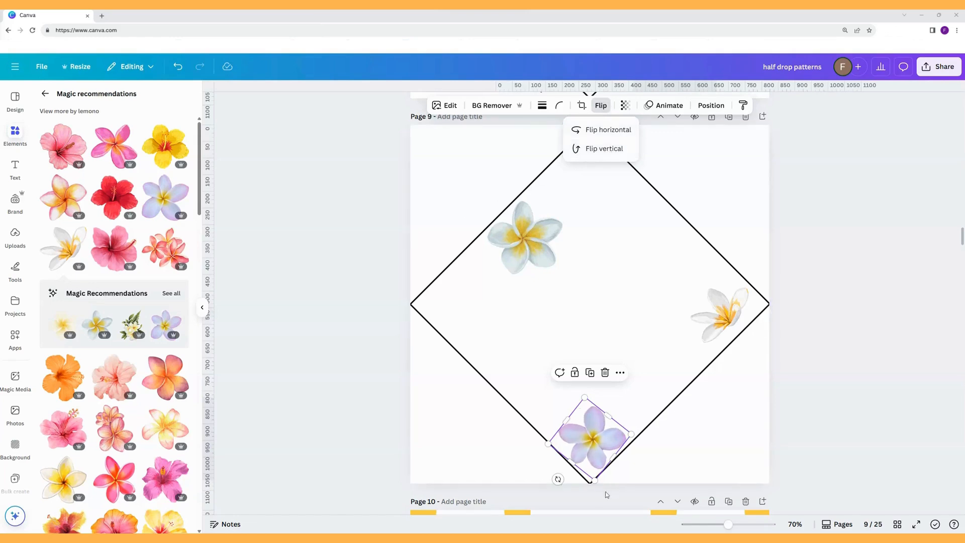
{"action": "left_click_drag", "start_coordinate": [594, 480], "coordinate": [597, 384]}
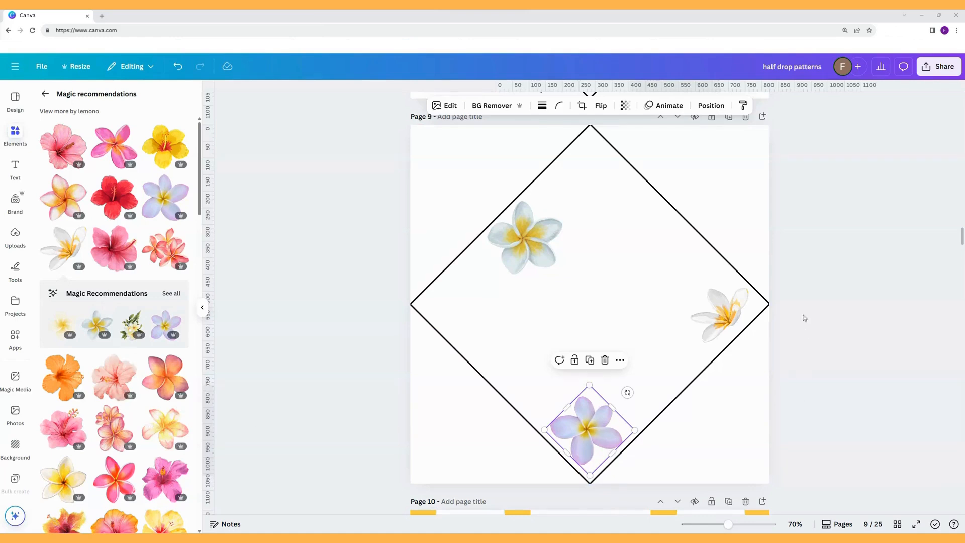
{"action": "left_click", "coordinate": [753, 392]}
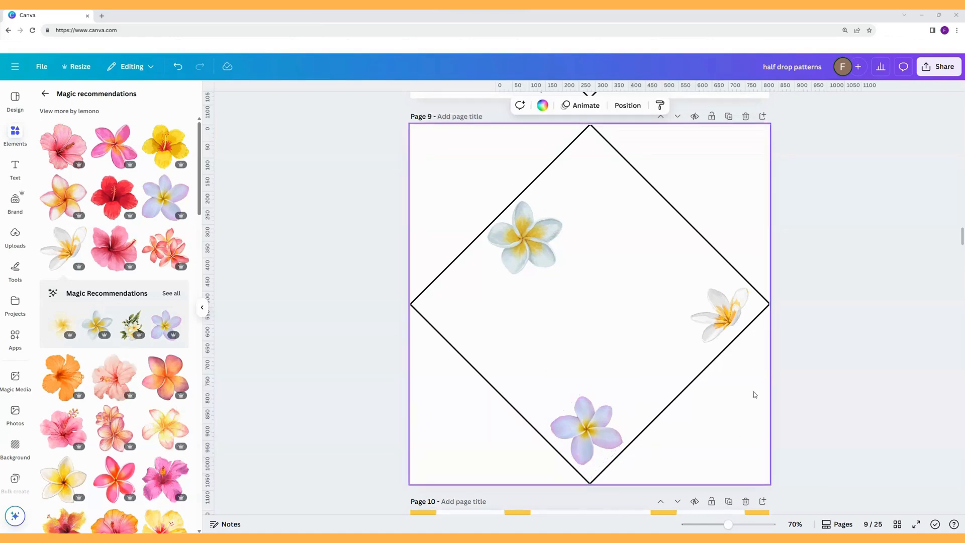
Go back to the fruit-filled diamond on page 8 and hide the graphics library to free up workspace.
{"action": "scroll", "coordinate": [759, 384], "scroll_direction": "up", "scroll_amount": 6}
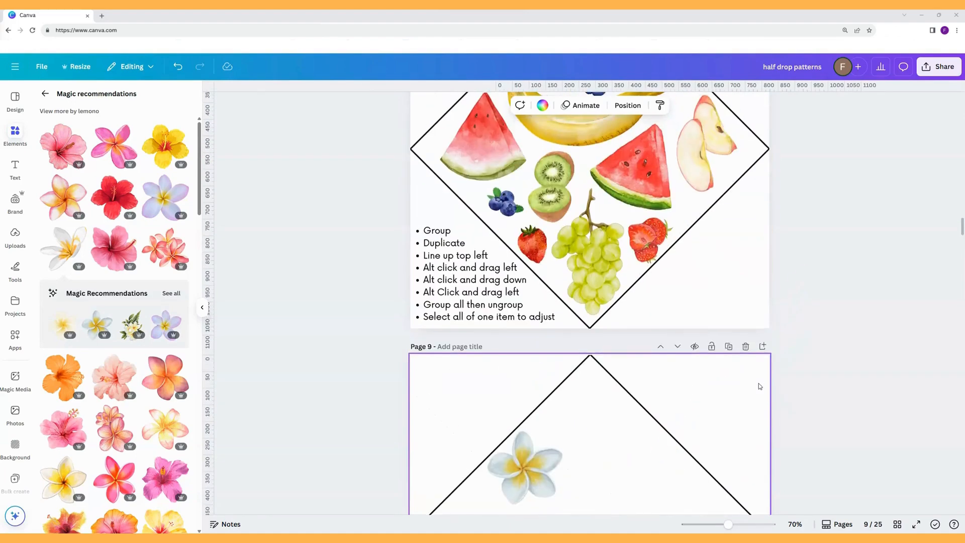
{"action": "scroll", "coordinate": [759, 385], "scroll_direction": "up", "scroll_amount": 3}
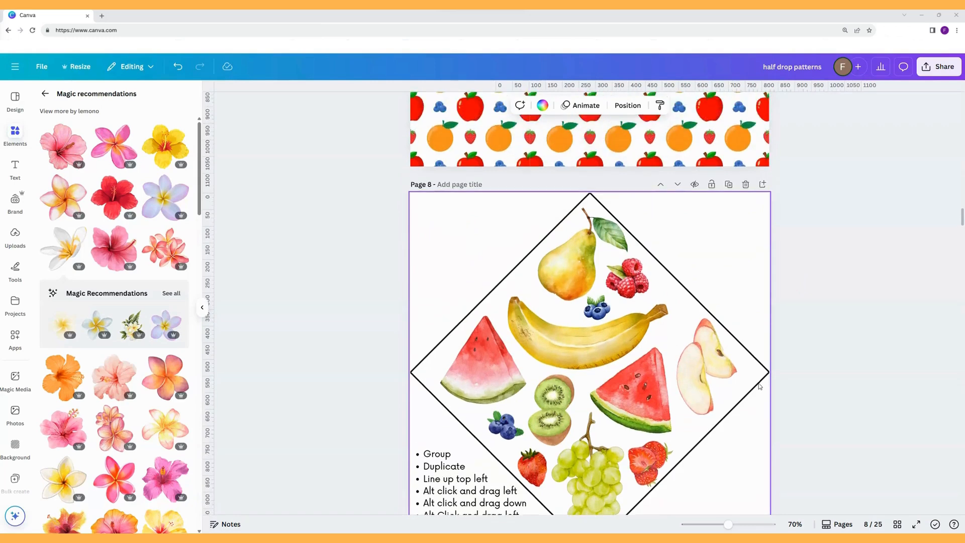
{"action": "scroll", "coordinate": [759, 382], "scroll_direction": "down", "scroll_amount": 1}
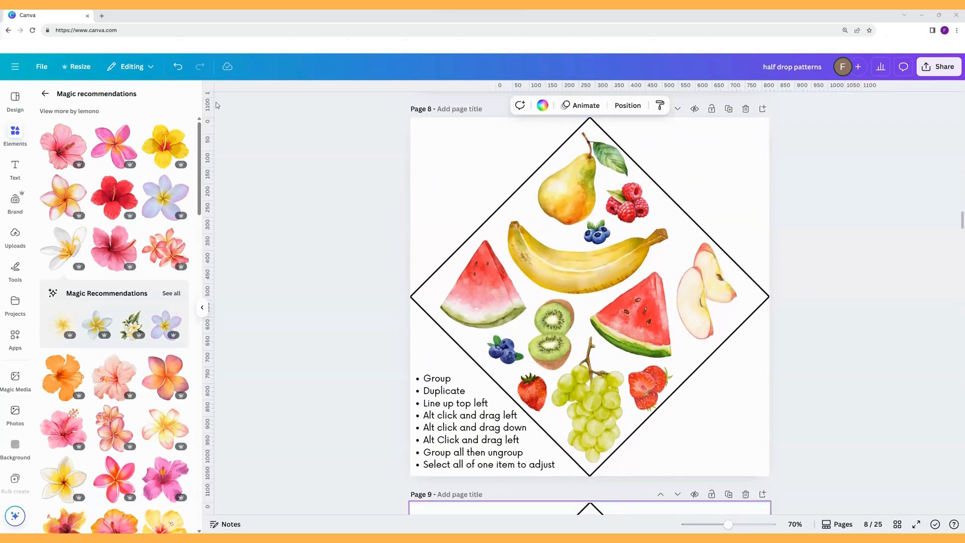
{"action": "left_click", "coordinate": [202, 307]}
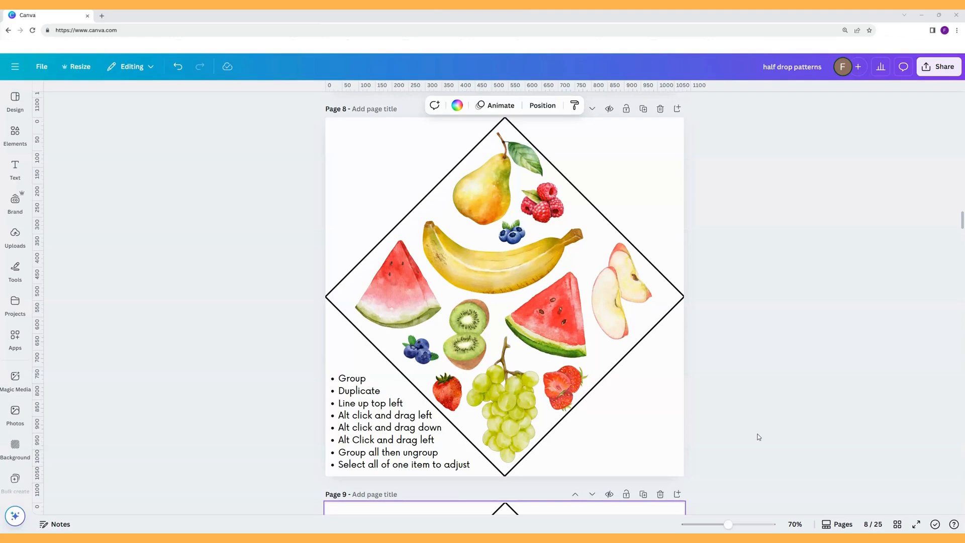
Move the bulleted list slightly outward and change its sixth line to "Alt Click and drag right".
{"action": "left_click", "coordinate": [409, 442]}
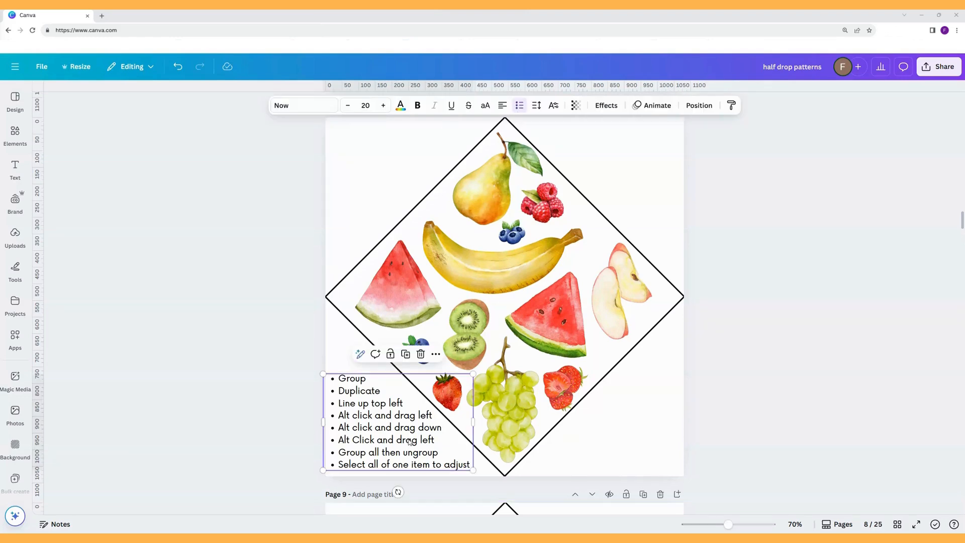
{"action": "left_click_drag", "start_coordinate": [410, 442], "coordinate": [393, 444]}
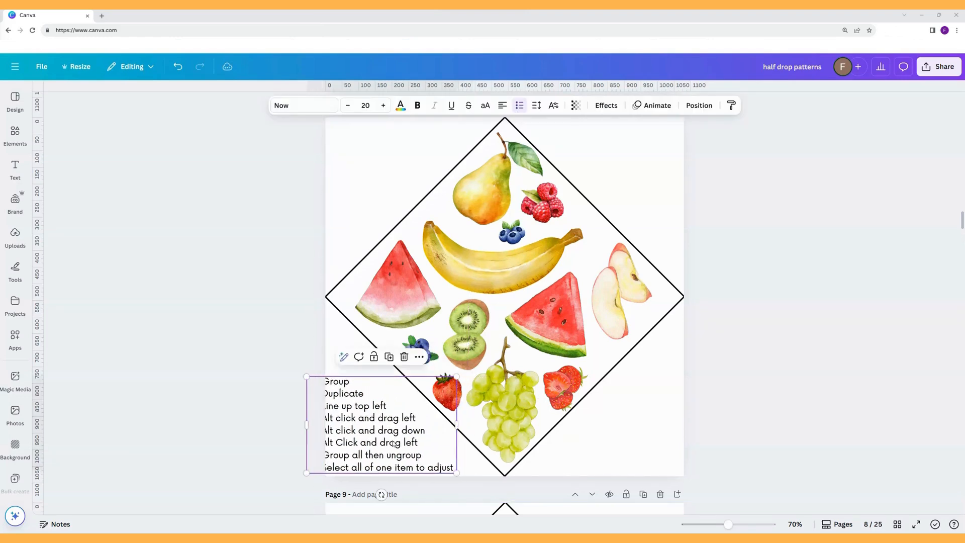
{"action": "double_click", "coordinate": [410, 442]}
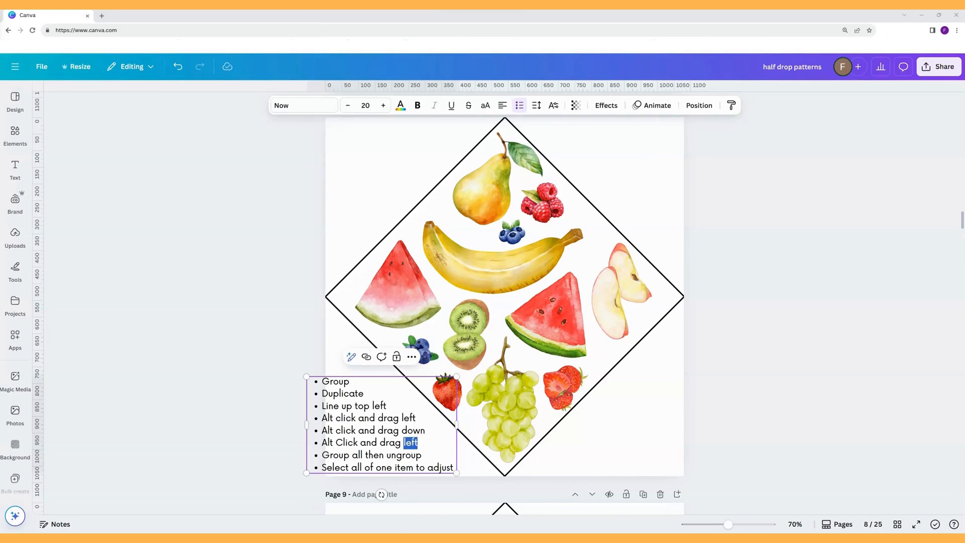
{"action": "type", "text": "right"}
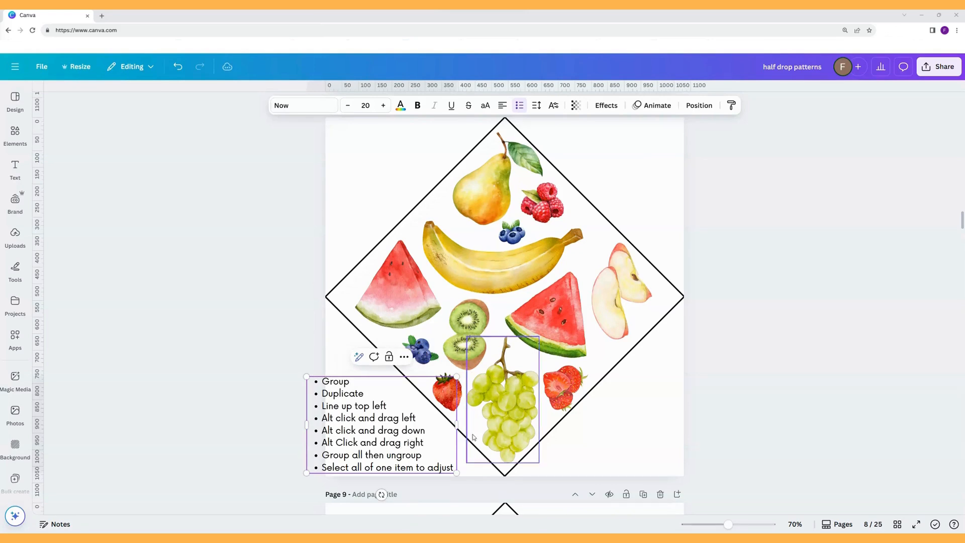
{"action": "scroll", "coordinate": [509, 430], "scroll_direction": "down", "scroll_amount": 1}
{"action": "left_click", "coordinate": [468, 433]}
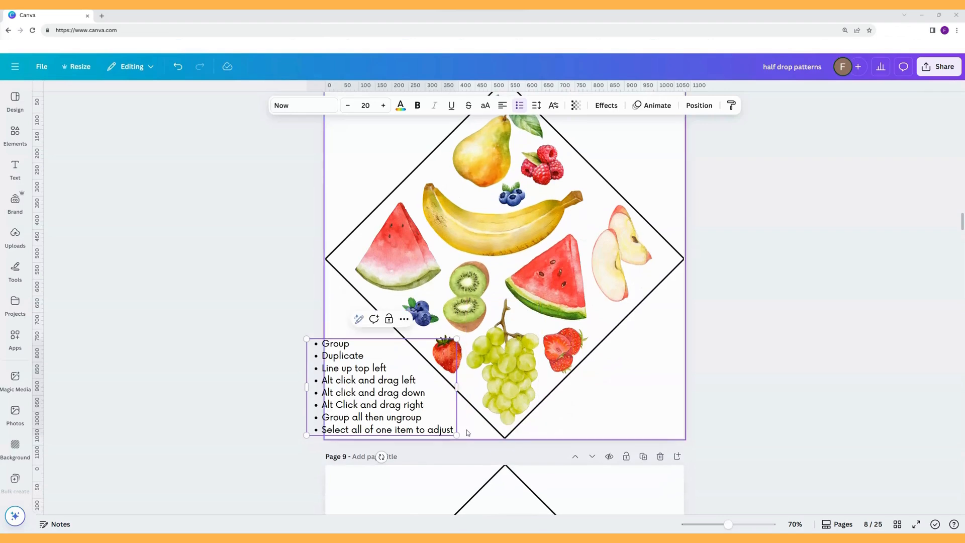
Delete the bulleted list from page 8 and group the diamond lines with all the fruit graphics.
{"action": "left_click", "coordinate": [407, 410]}
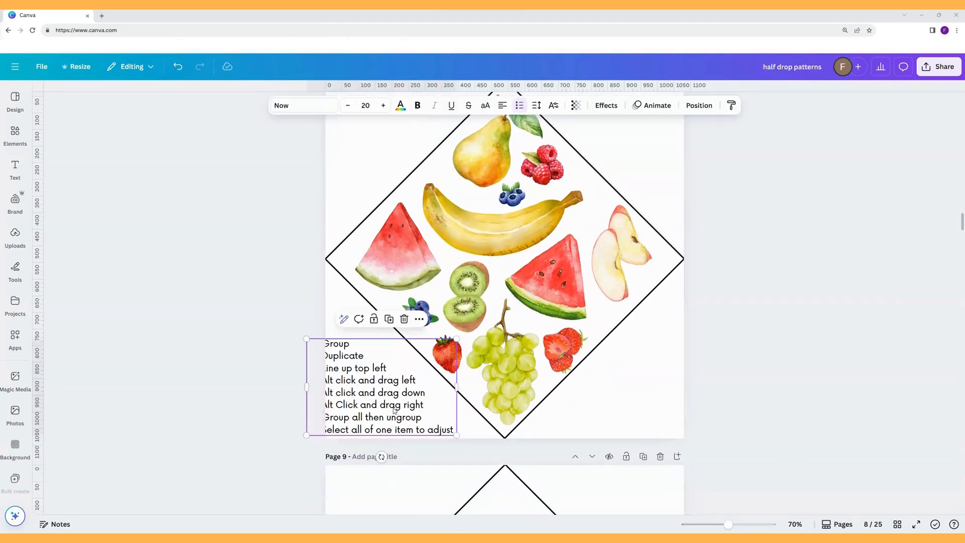
{"action": "key", "text": "Delete"}
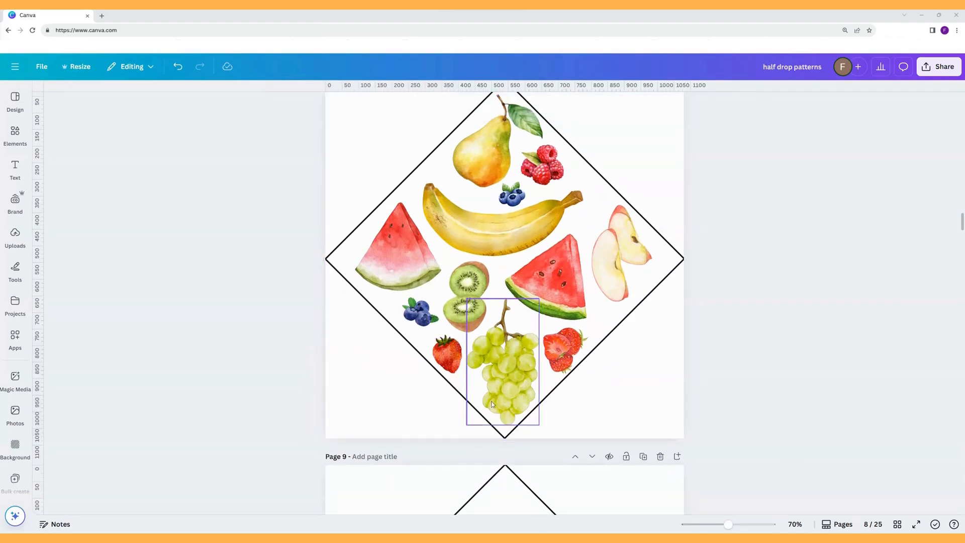
{"action": "scroll", "coordinate": [516, 399], "scroll_direction": "up", "scroll_amount": 3}
{"action": "left_click_drag", "start_coordinate": [697, 469], "coordinate": [372, 191]}
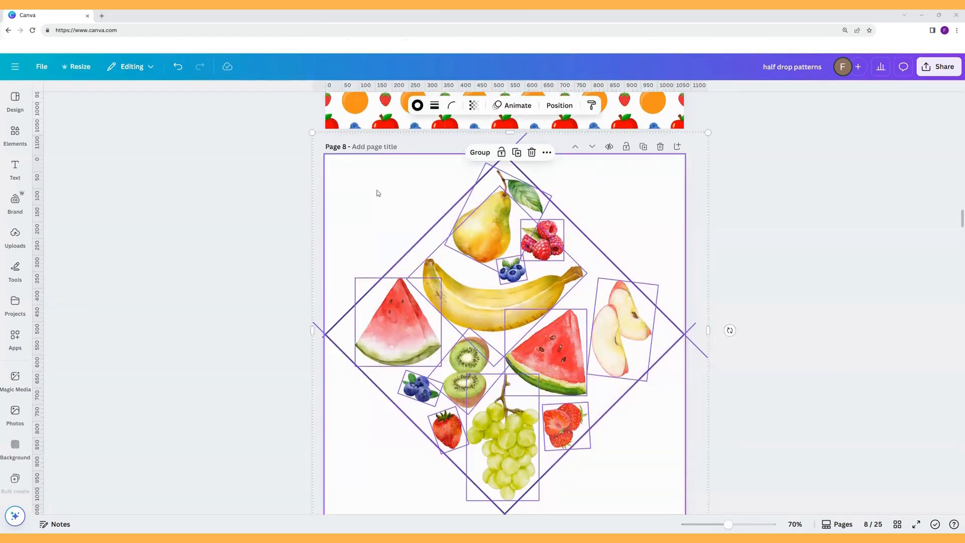
{"action": "left_click", "coordinate": [475, 152]}
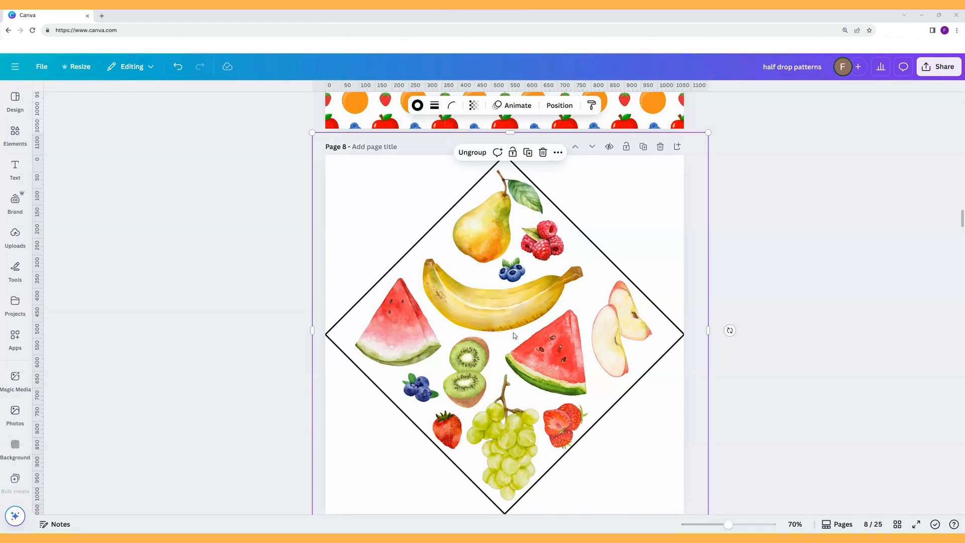
Duplicate the fruit diamond group into all four corners of page 8, aligning each copy with the central diamond's edges.
{"action": "left_click_drag", "start_coordinate": [514, 333], "coordinate": [334, 156]}
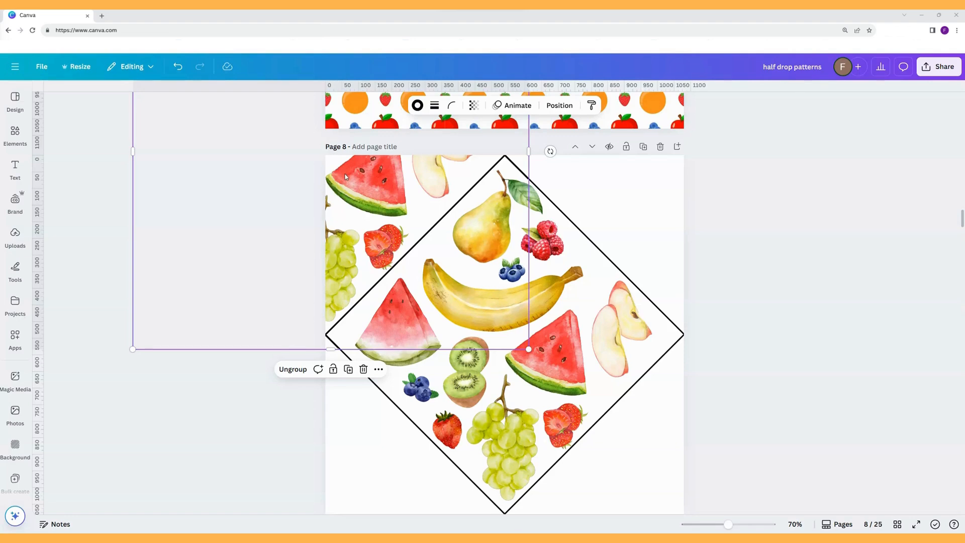
{"action": "left_click_drag", "start_coordinate": [345, 177], "coordinate": [664, 364]}
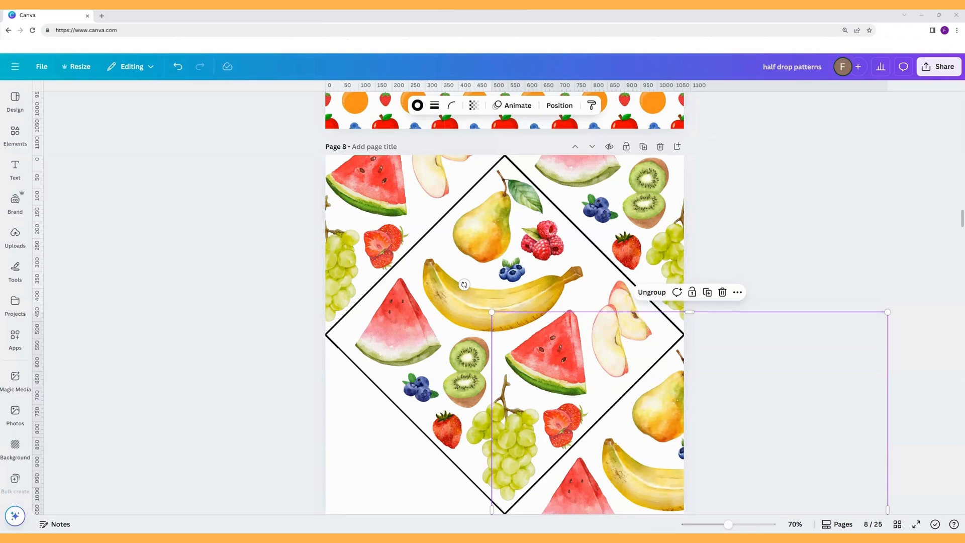
{"action": "left_click_drag", "start_coordinate": [659, 450], "coordinate": [298, 449], "text": "alt"}
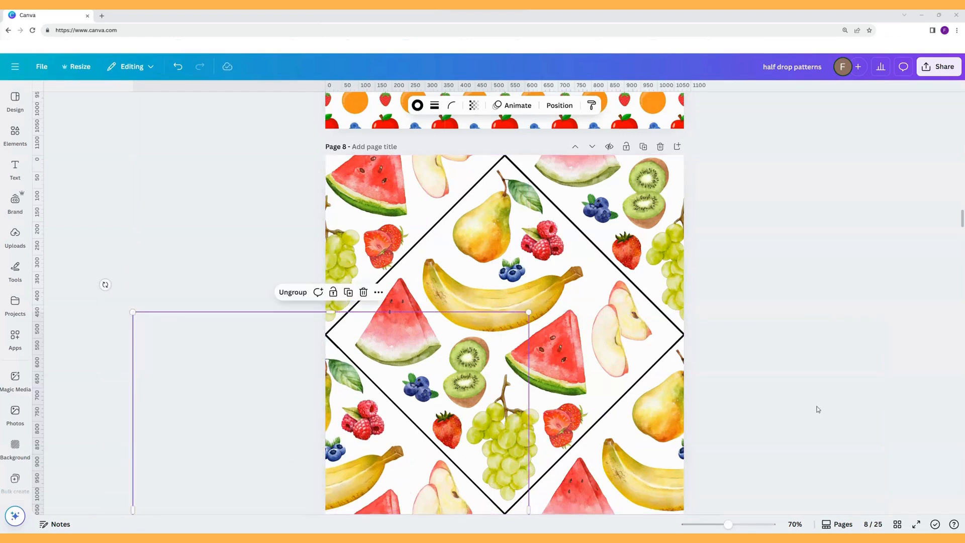
{"action": "left_click", "coordinate": [792, 381]}
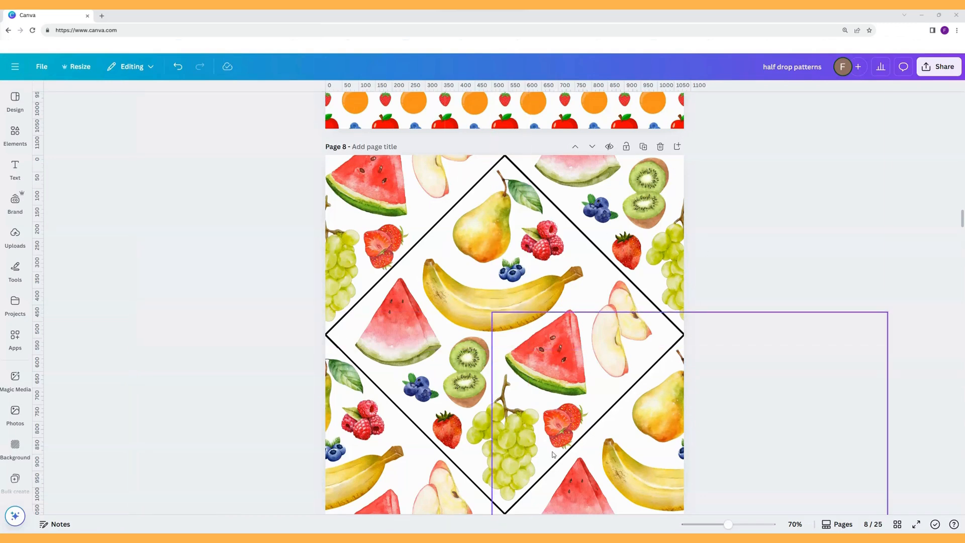
Group all the fruit diamonds on page 8 together, and ungroup the copies and the central diamond into separate elements.
{"action": "left_click_drag", "start_coordinate": [725, 512], "coordinate": [329, 164]}
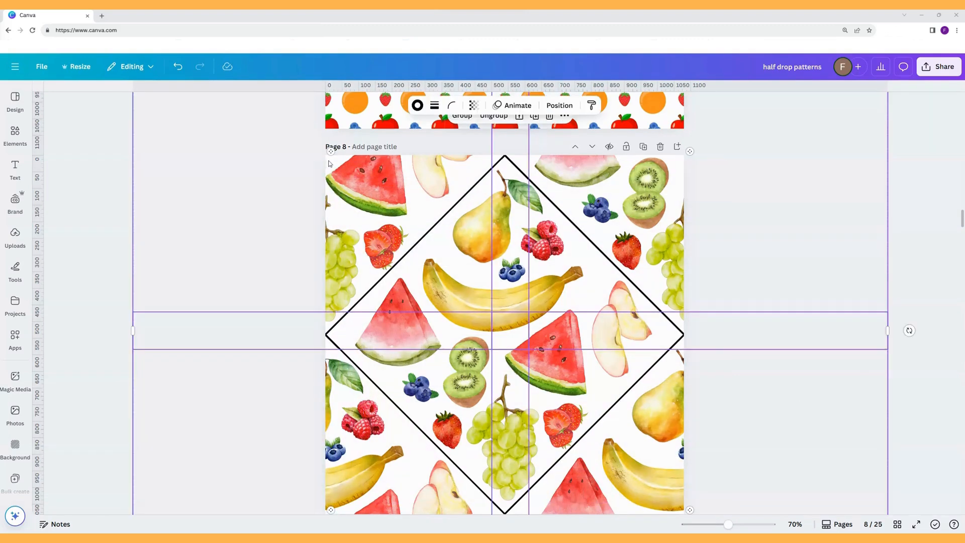
{"action": "left_click", "coordinate": [463, 116]}
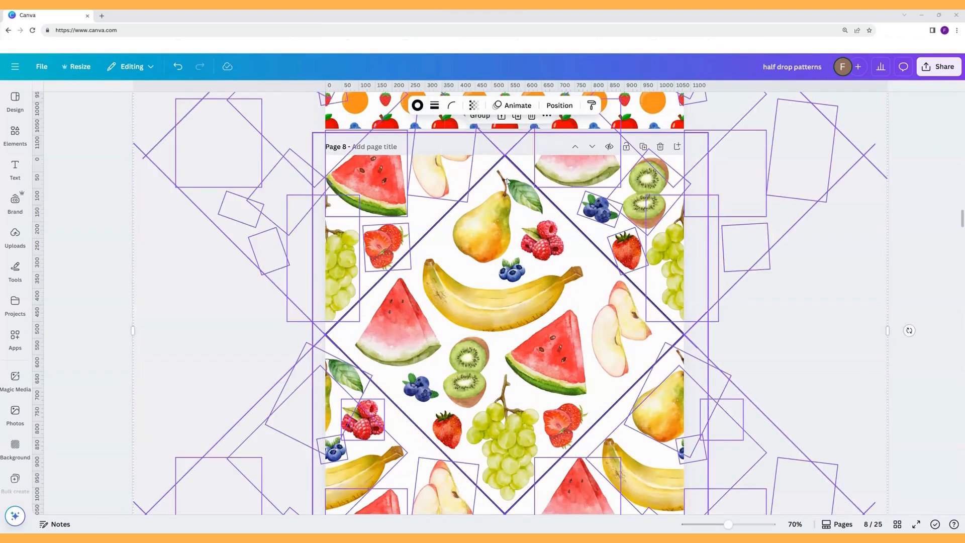
{"action": "right_click", "coordinate": [537, 315]}
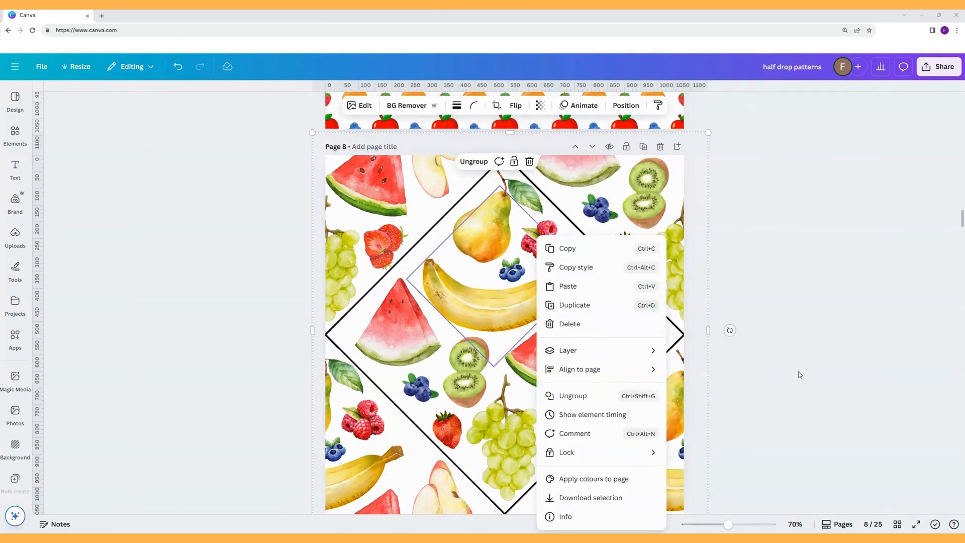
{"action": "left_click", "coordinate": [595, 396]}
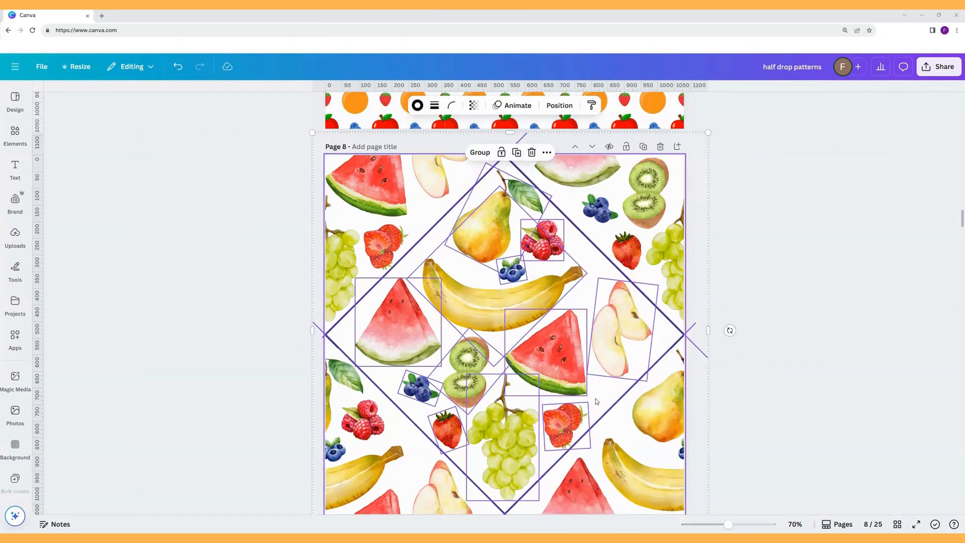
{"action": "left_click", "coordinate": [751, 384]}
Delete the overlapping diamond lines along the central diamond's upper-right and lower-right edges.
{"action": "left_click", "coordinate": [648, 301]}
{"action": "key", "text": "Delete"}
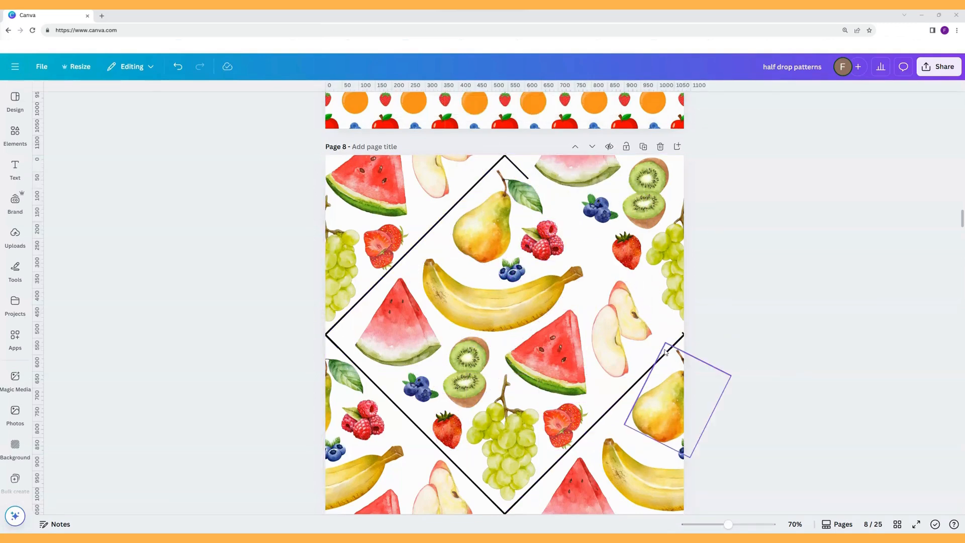
{"action": "left_click", "coordinate": [684, 337]}
{"action": "key", "text": "Delete"}
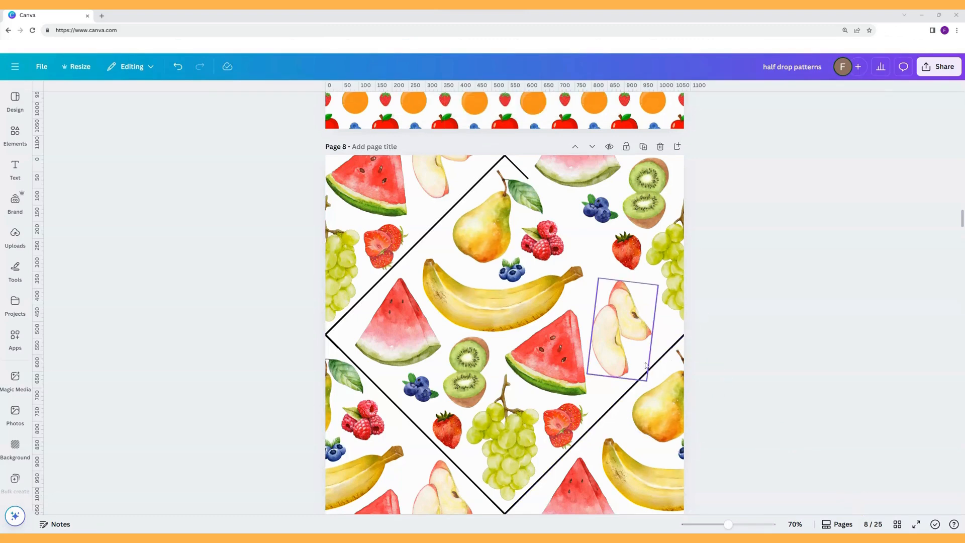
{"action": "left_click", "coordinate": [623, 399]}
{"action": "key", "text": "Delete"}
{"action": "left_click", "coordinate": [515, 506]}
{"action": "key", "text": "Delete"}
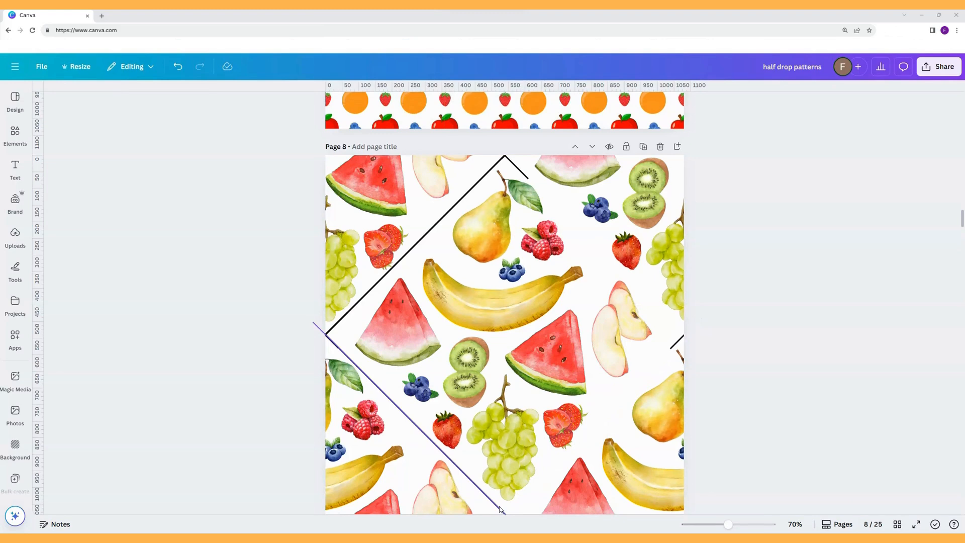
Delete the diamond lines along the lower-left and upper-left edges and the leftover line ends near the corners.
{"action": "left_click_drag", "start_coordinate": [499, 509], "coordinate": [322, 331]}
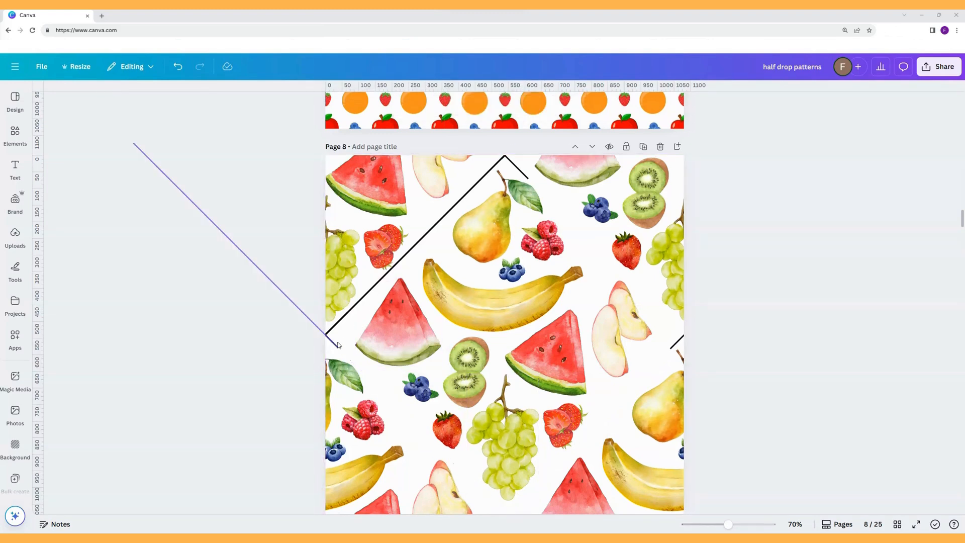
{"action": "key", "text": "Delete"}
{"action": "left_click", "coordinate": [338, 324]}
{"action": "key", "text": "Delete"}
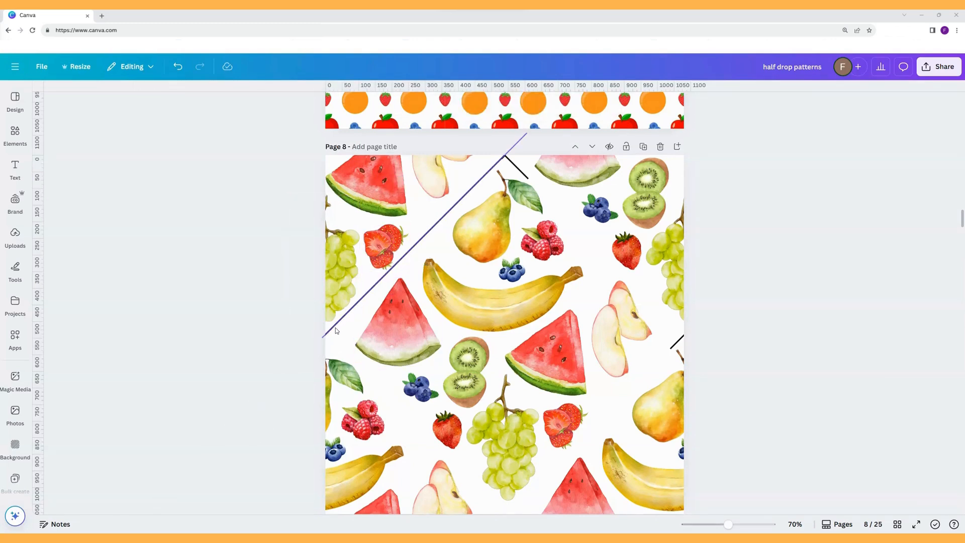
{"action": "left_click", "coordinate": [515, 166]}
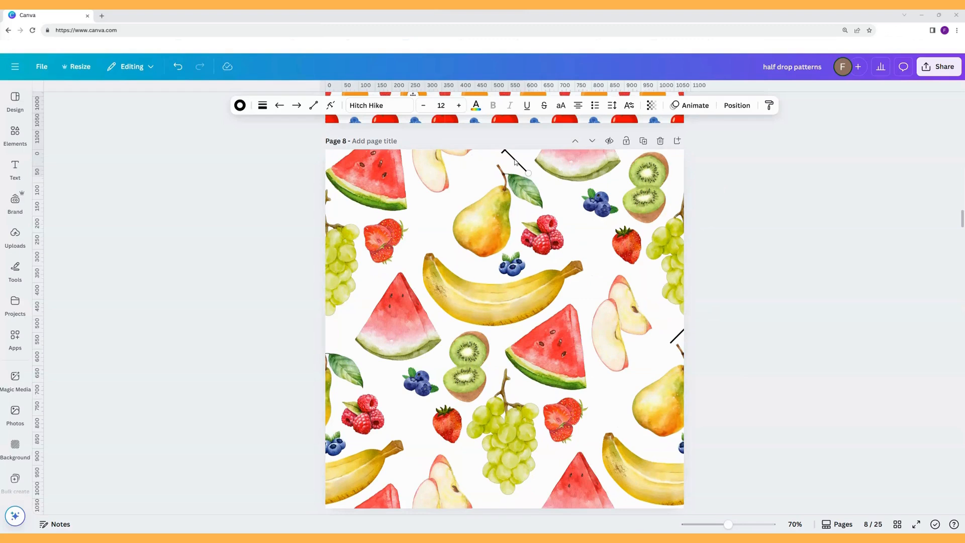
{"action": "key", "text": "Delete"}
{"action": "left_click", "coordinate": [504, 153]}
{"action": "key", "text": "Delete"}
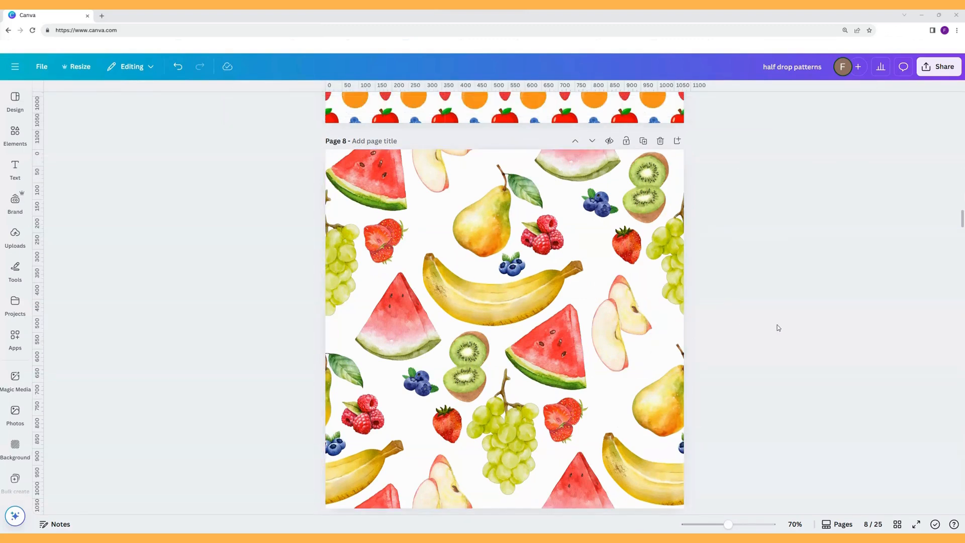
On page 8, shift both matching strawberries slightly left together and both matching blueberry clusters slightly down and left together.
{"action": "scroll", "coordinate": [778, 327], "scroll_direction": "down", "scroll_amount": 1}
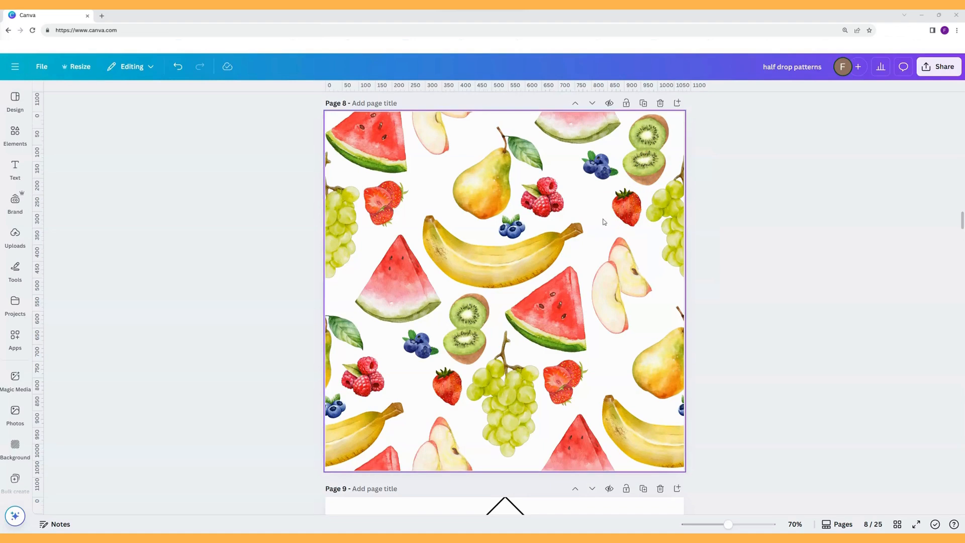
{"action": "left_click", "coordinate": [630, 216]}
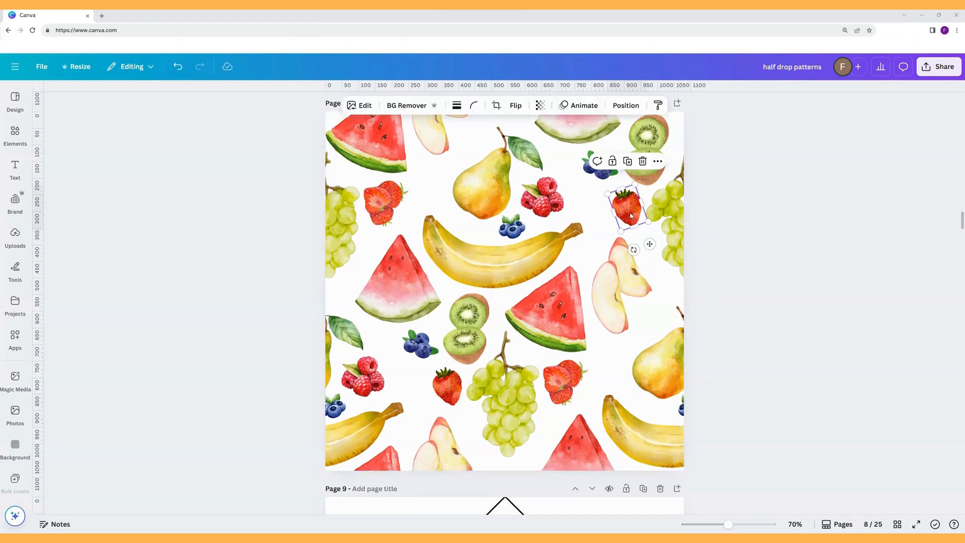
{"action": "left_click", "coordinate": [452, 396], "text": "shift"}
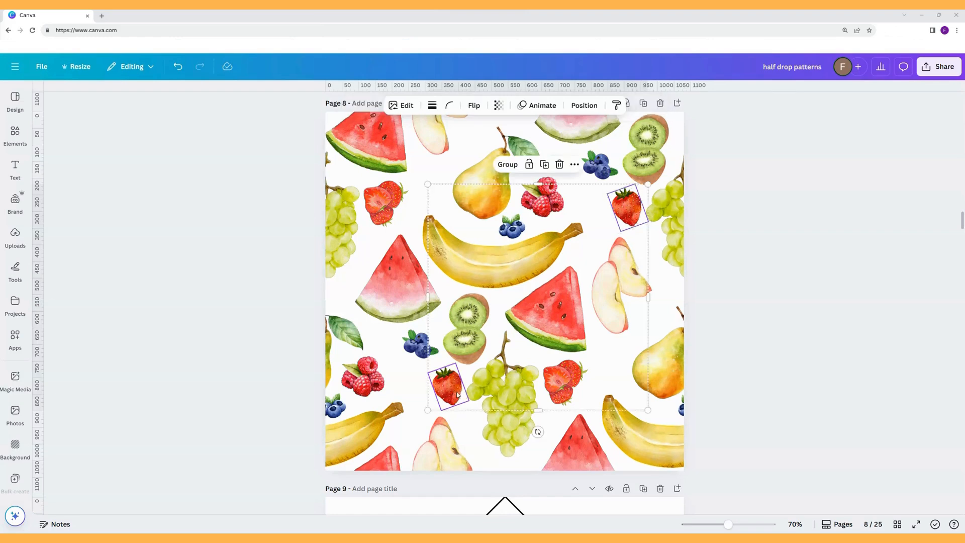
{"action": "left_click_drag", "start_coordinate": [458, 387], "coordinate": [450, 387]}
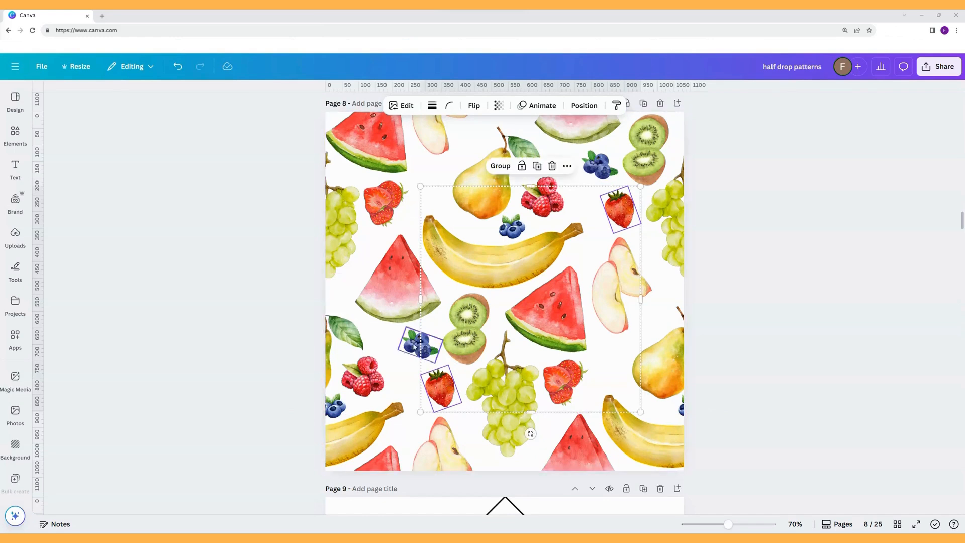
{"action": "left_click", "coordinate": [419, 345]}
{"action": "left_click", "coordinate": [596, 168], "text": "shift"}
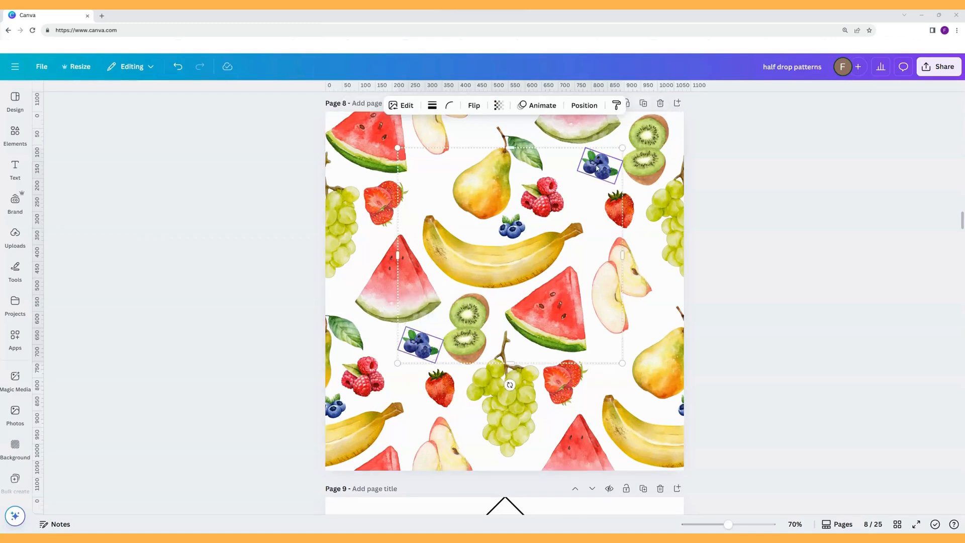
{"action": "left_click_drag", "start_coordinate": [413, 353], "coordinate": [407, 358]}
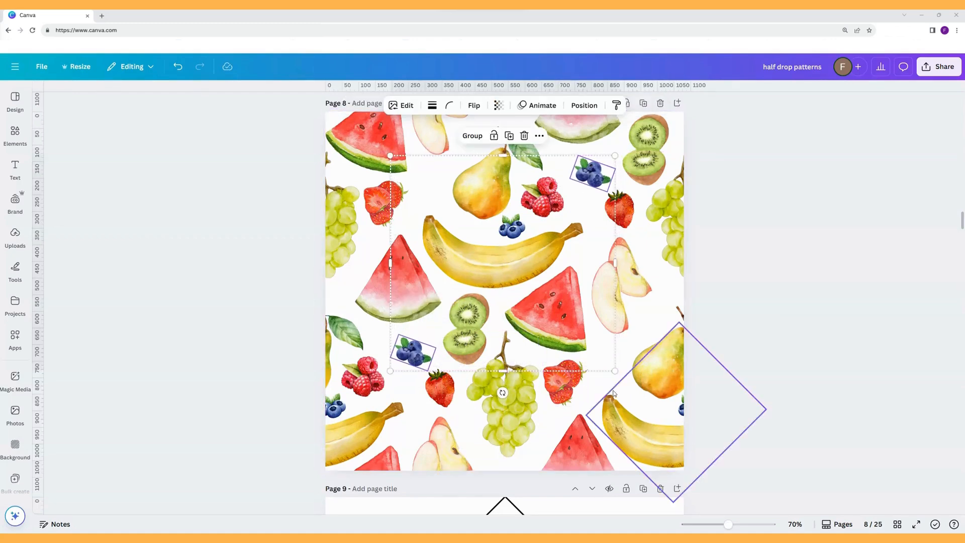
Select all three matching apple slice images on page 8 and move them together slightly down and right.
{"action": "left_click", "coordinate": [634, 321]}
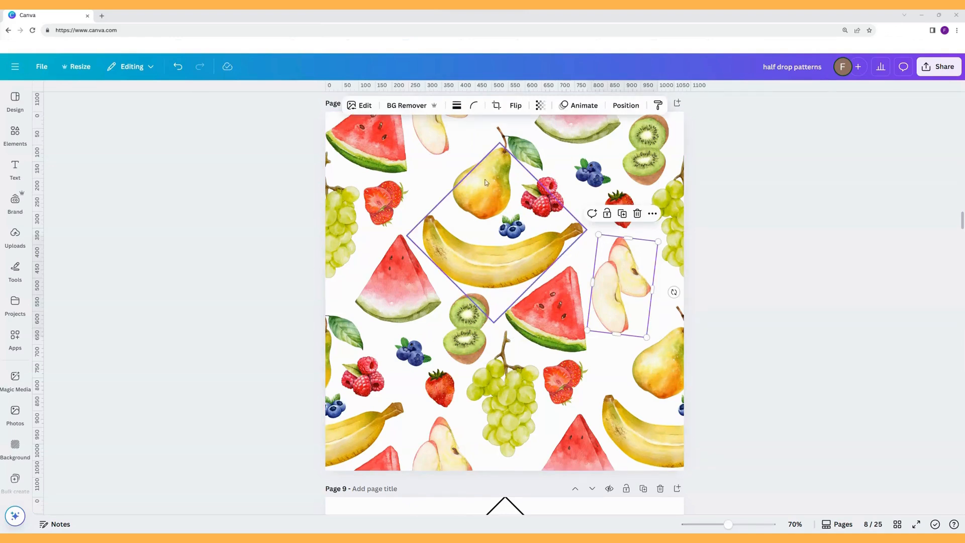
{"action": "left_click", "coordinate": [448, 141], "text": "shift"}
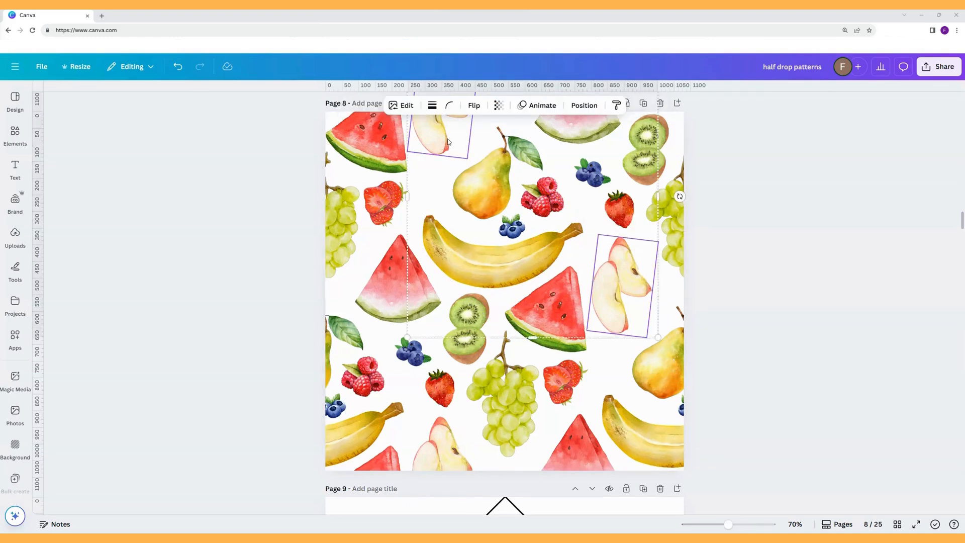
{"action": "left_click", "coordinate": [435, 456], "text": "shift"}
{"action": "left_click_drag", "start_coordinate": [435, 456], "coordinate": [438, 465]}
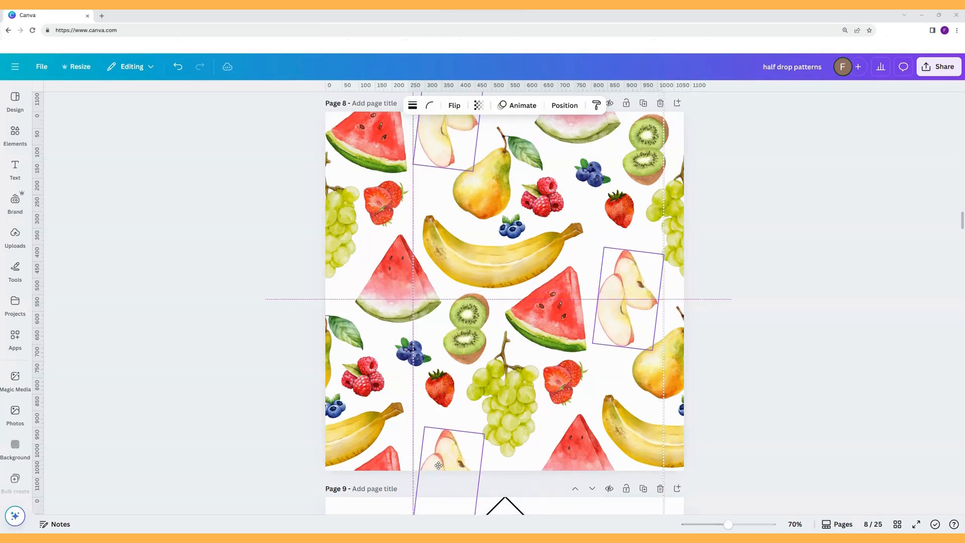
{"action": "left_click_drag", "start_coordinate": [438, 466], "coordinate": [438, 466]}
{"action": "left_click", "coordinate": [753, 325]}
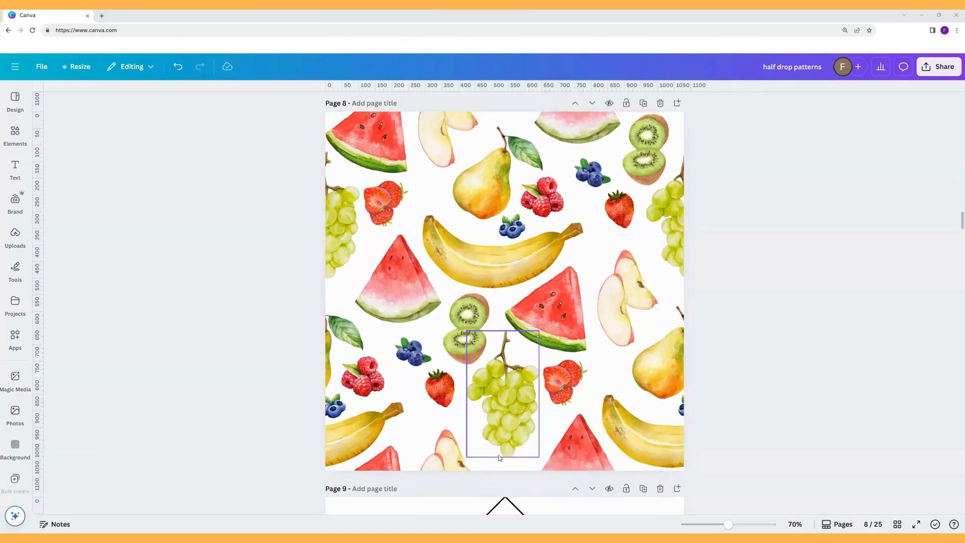
Select all three matching grape bunches on page 8 and move them together slightly downward.
{"action": "left_click", "coordinate": [336, 226]}
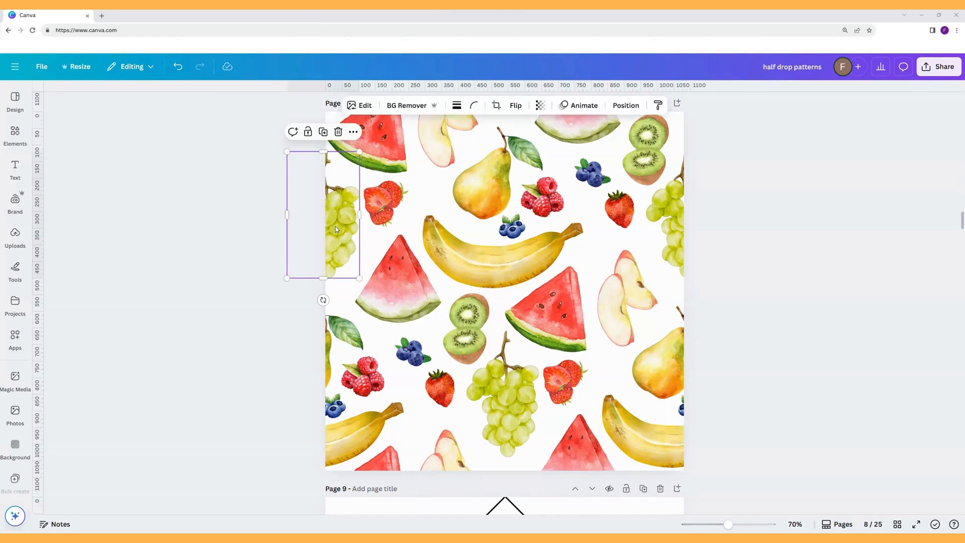
{"action": "left_click", "coordinate": [675, 216], "text": "shift"}
{"action": "left_click", "coordinate": [524, 417], "text": "shift"}
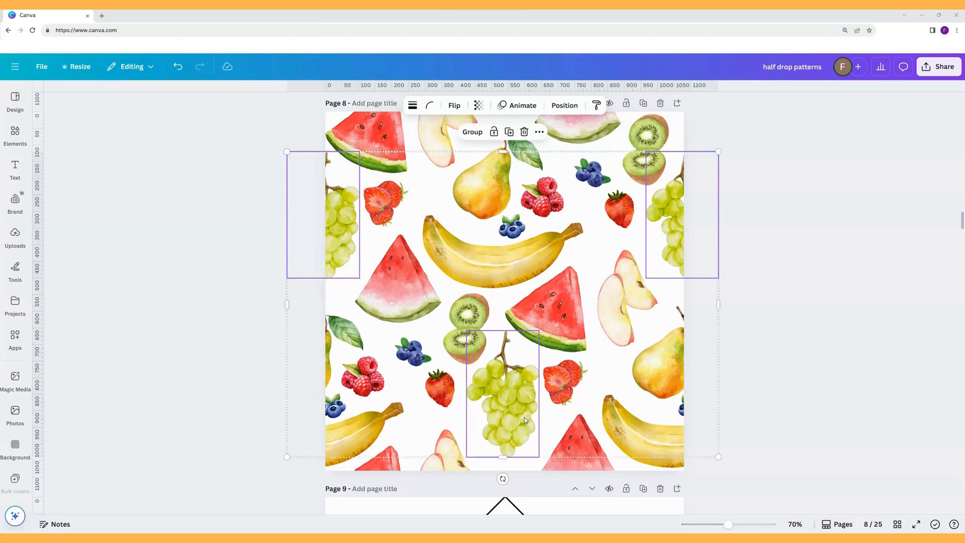
{"action": "left_click_drag", "start_coordinate": [523, 418], "coordinate": [523, 426]}
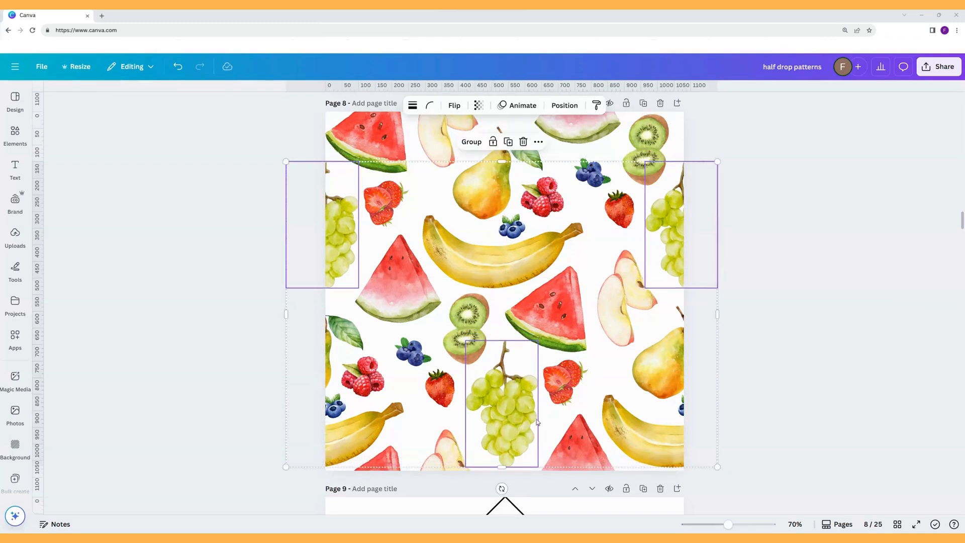
{"action": "left_click", "coordinate": [773, 340]}
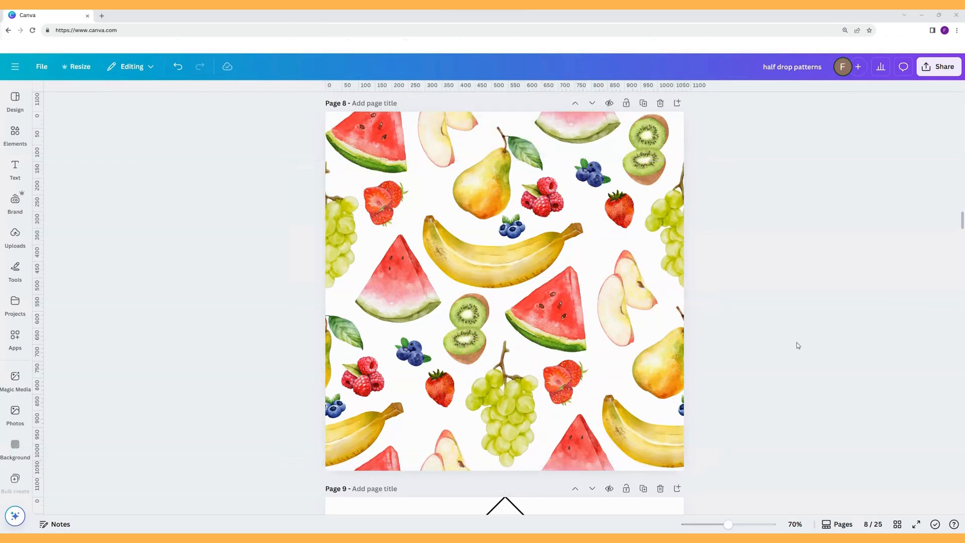
Download only the current page, page 8, as a JPG.
{"action": "left_click", "coordinate": [941, 71]}
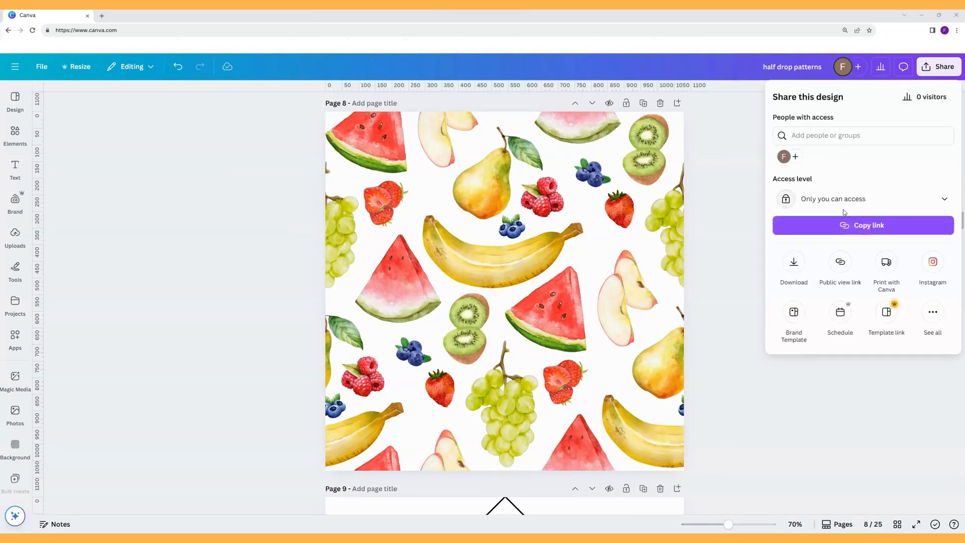
{"action": "left_click", "coordinate": [793, 264]}
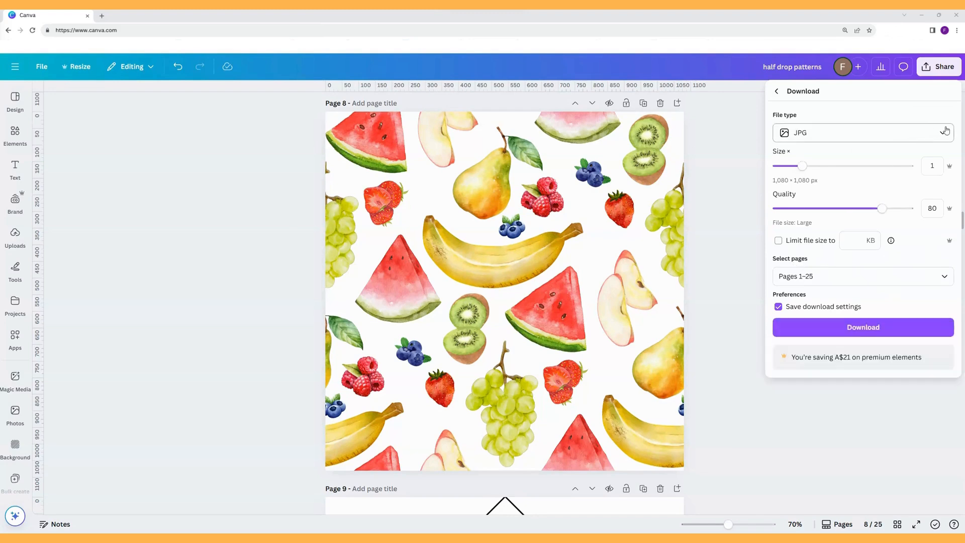
{"action": "left_click", "coordinate": [804, 276]}
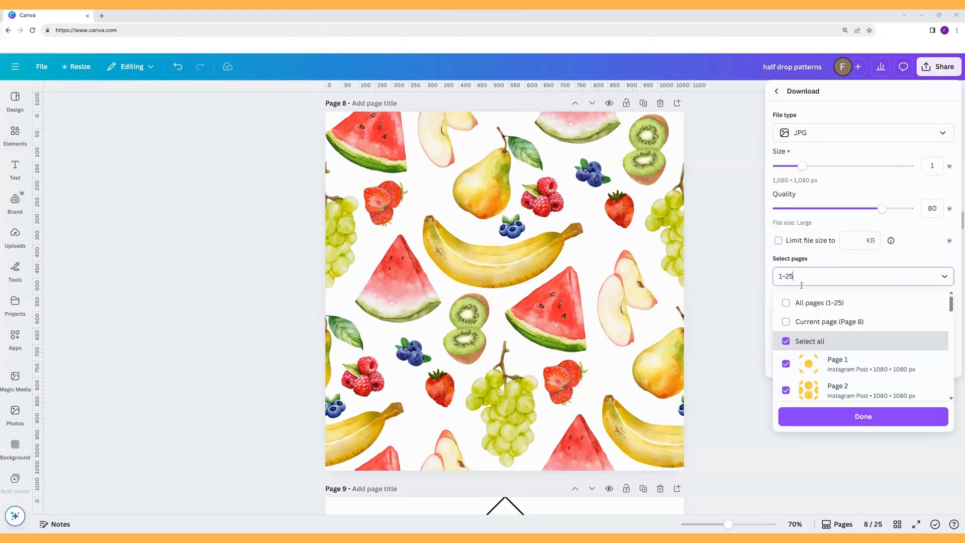
{"action": "left_click", "coordinate": [787, 322]}
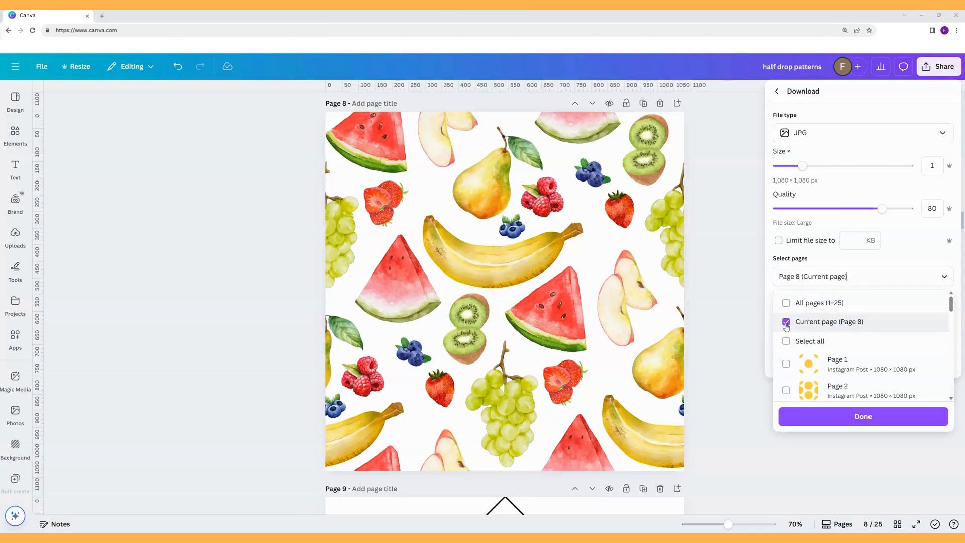
{"action": "left_click", "coordinate": [856, 418]}
{"action": "left_click", "coordinate": [856, 331]}
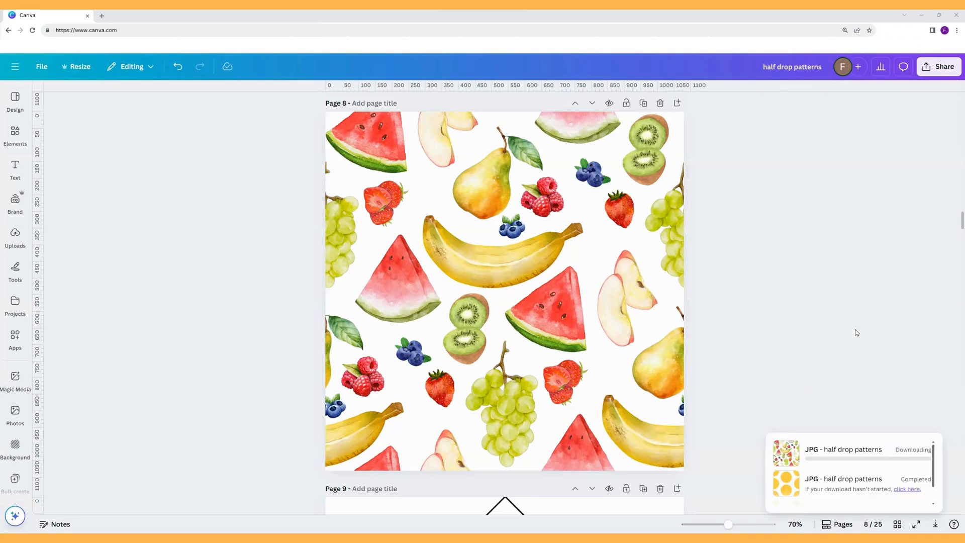
Add a blank page after page 8, insert the downloaded fruit pattern image and scale it down to a small tile.
{"action": "left_click", "coordinate": [677, 104]}
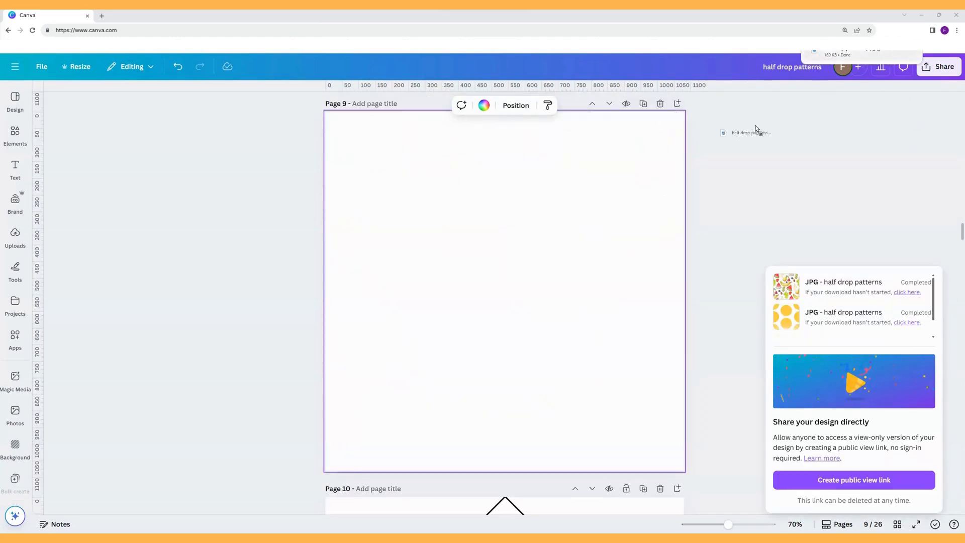
{"action": "key", "text": "ctrl+v"}
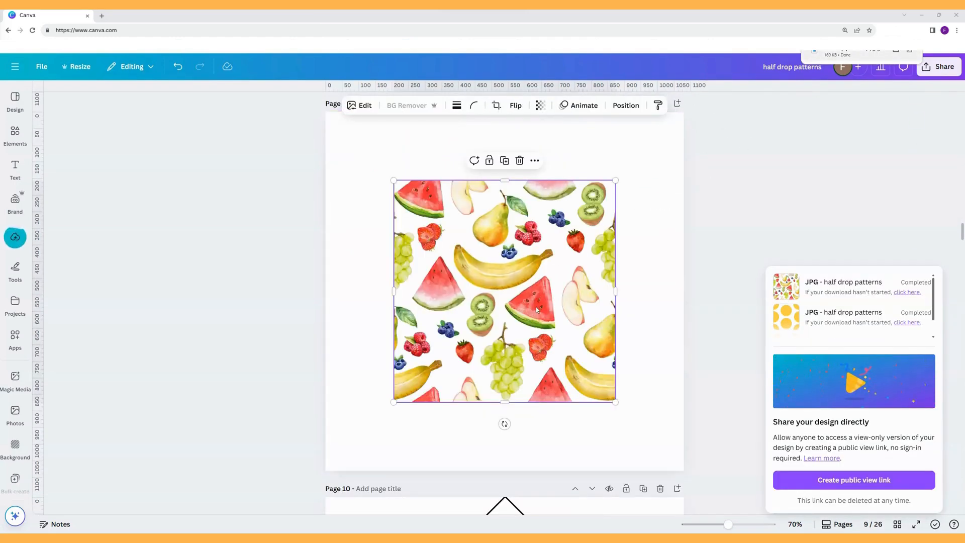
{"action": "left_click_drag", "start_coordinate": [611, 403], "coordinate": [684, 225]}
Fill page 9 with a three-by-three grid of fruit pattern tiles placed edge to edge.
{"action": "left_click_drag", "start_coordinate": [781, 232], "coordinate": [456, 219]}
{"action": "left_click_drag", "start_coordinate": [527, 215], "coordinate": [577, 470]}
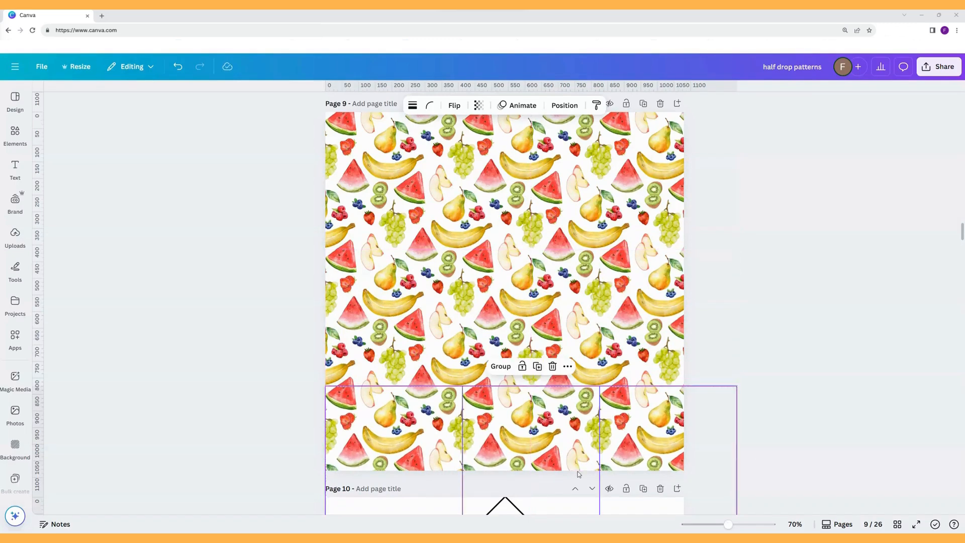
{"action": "left_click", "coordinate": [776, 383]}
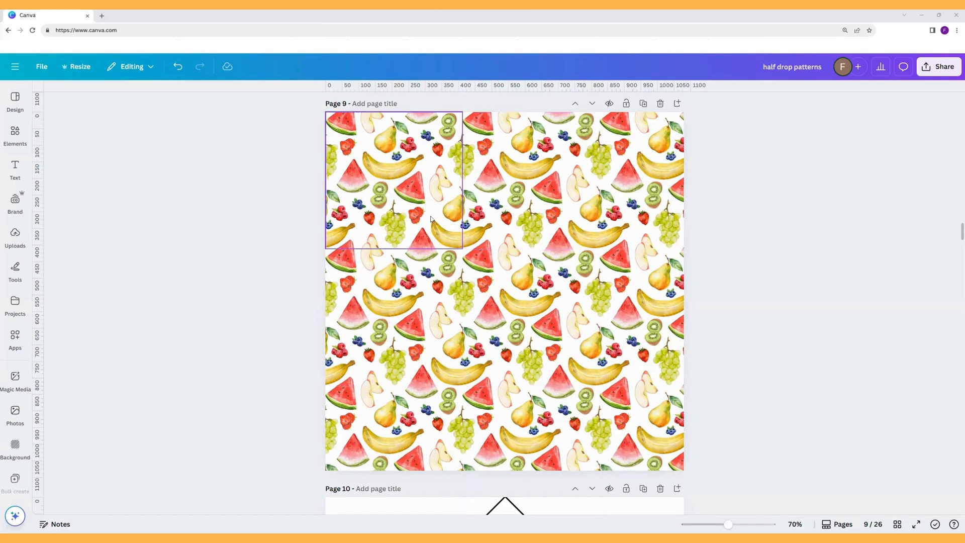
Place a white rectangular frame on page 11 around a section of the fruit pattern one tile wide and two tiles tall.
{"action": "left_click_drag", "start_coordinate": [511, 100], "coordinate": [534, 493]}
{"action": "mouse_move", "coordinate": [538, 415]}
{"action": "left_mouse_down"}
{"action": "mouse_move", "coordinate": [539, 397]}
{"action": "mouse_move", "coordinate": [537, 481]}
{"action": "mouse_move", "coordinate": [537, 407]}
{"action": "mouse_move", "coordinate": [538, 415]}
{"action": "left_mouse_up"}
{"action": "left_click", "coordinate": [712, 374]}
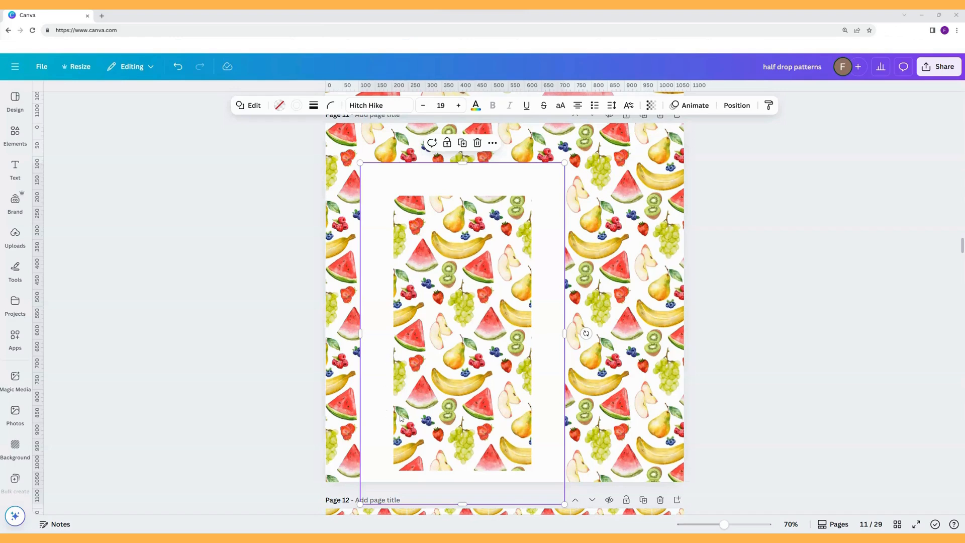
Download only the current page, page 11, as a JPG.
{"action": "left_click", "coordinate": [938, 68]}
{"action": "left_click", "coordinate": [798, 265]}
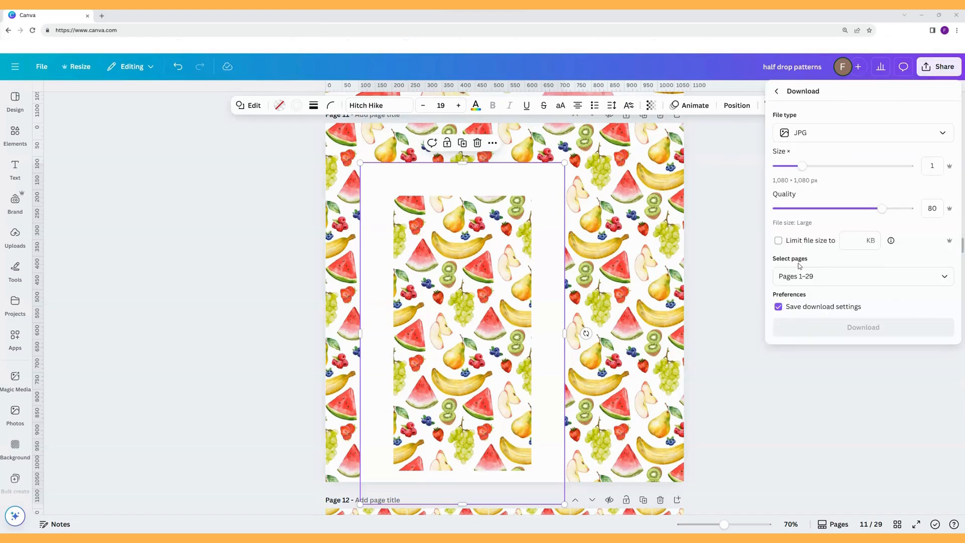
{"action": "left_click", "coordinate": [804, 275]}
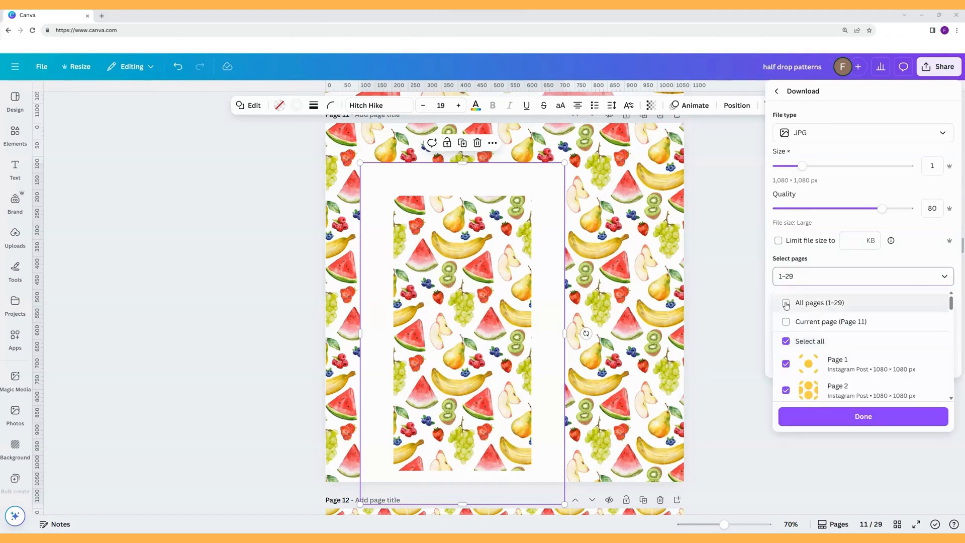
{"action": "left_click", "coordinate": [786, 322]}
{"action": "left_click", "coordinate": [846, 425]}
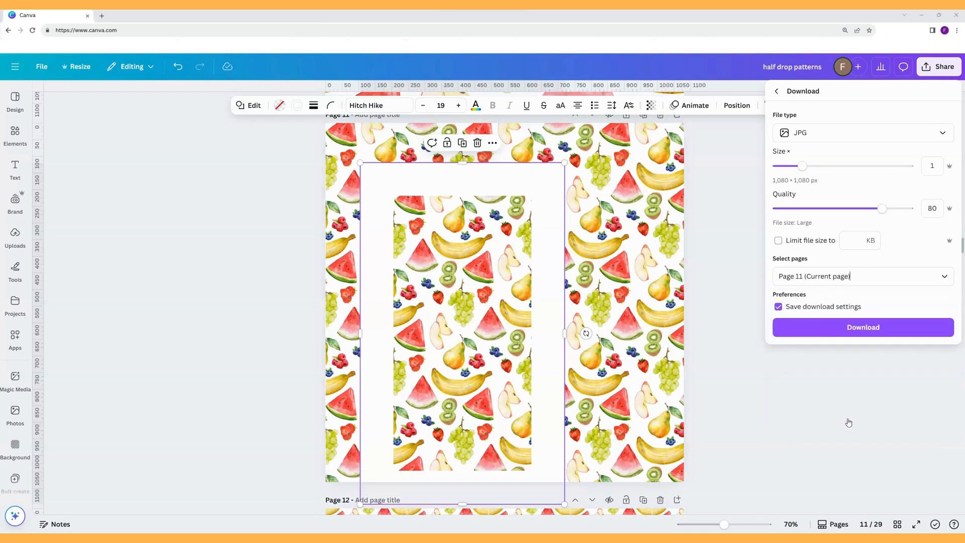
{"action": "left_click", "coordinate": [836, 329]}
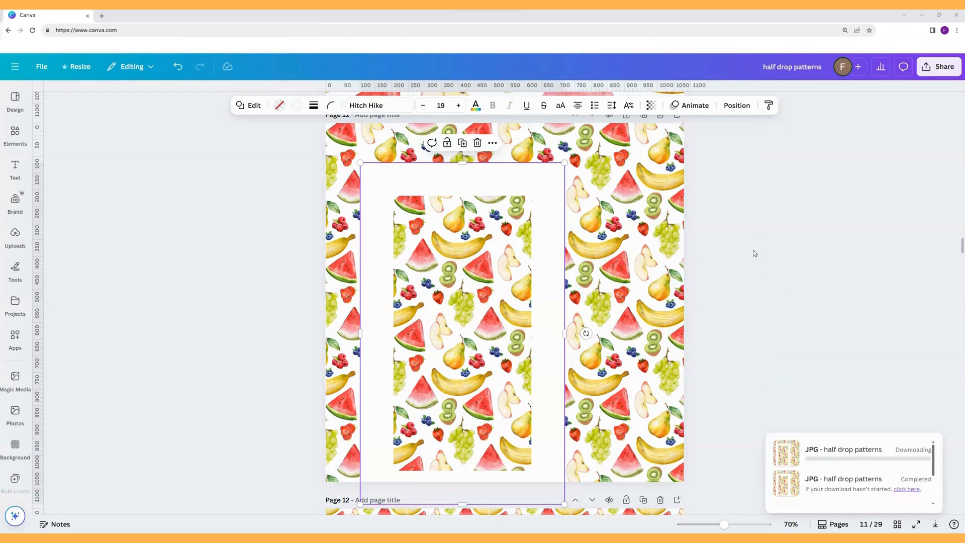
Add a blank page after page 11 and insert the latest downloaded image, half drop patterns (14).jpg, on it.
{"action": "scroll", "coordinate": [755, 256], "scroll_direction": "up", "scroll_amount": 1}
{"action": "left_click", "coordinate": [677, 152]}
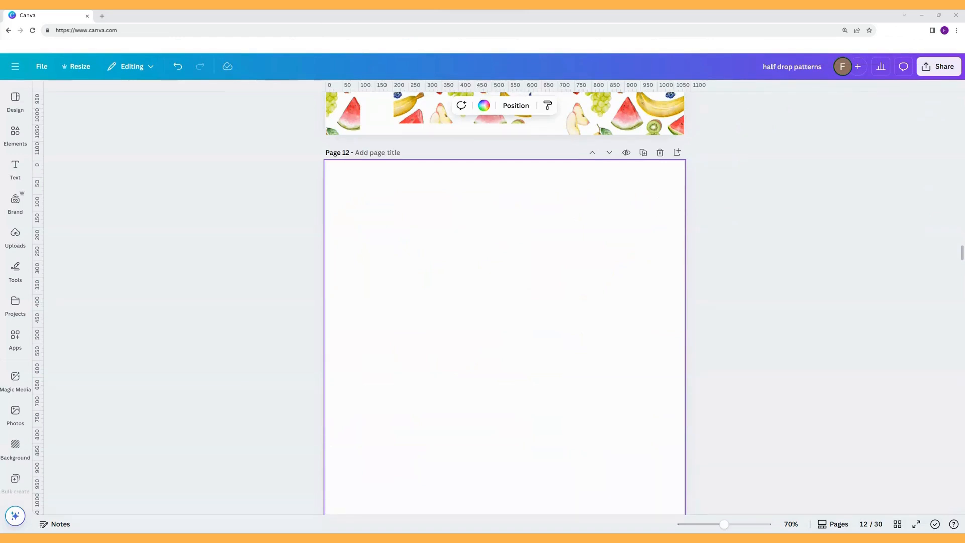
{"action": "left_click", "coordinate": [919, 30]}
{"action": "left_click_drag", "start_coordinate": [872, 67], "coordinate": [577, 277]}
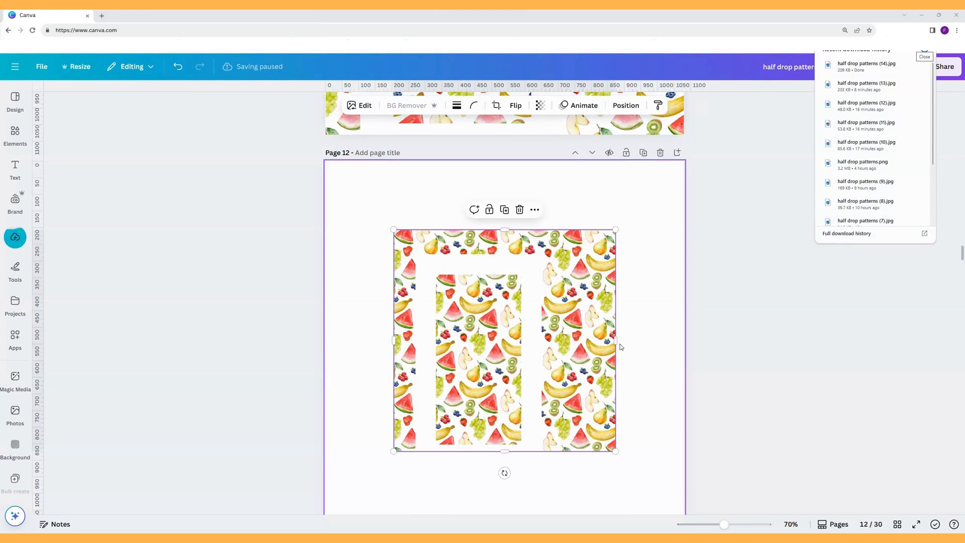
Crop the inserted image on all four sides to the rectangular pattern section inside the white frame.
{"action": "left_click_drag", "start_coordinate": [616, 340], "coordinate": [523, 347]}
{"action": "left_click_drag", "start_coordinate": [394, 339], "coordinate": [435, 340]}
{"action": "left_click_drag", "start_coordinate": [479, 229], "coordinate": [476, 273]}
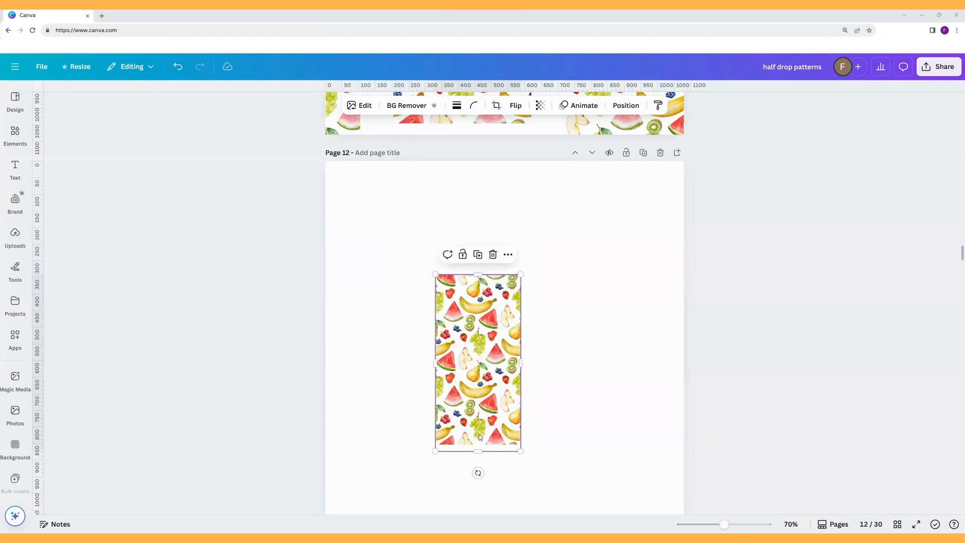
{"action": "left_click_drag", "start_coordinate": [478, 452], "coordinate": [477, 446]}
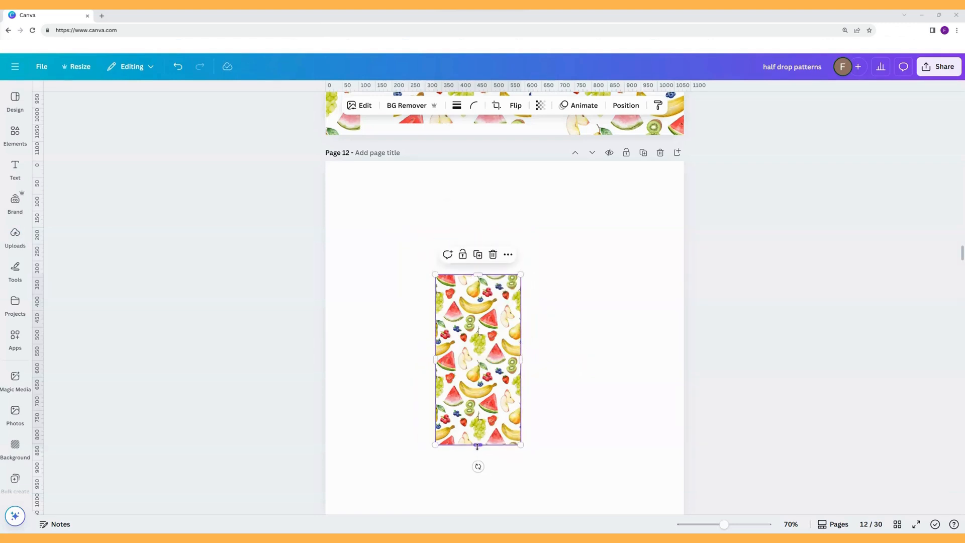
Move the cropped tile to the upper-left of page 12, duplicate it three times and line up the four tiles edge to edge.
{"action": "left_click_drag", "start_coordinate": [491, 388], "coordinate": [381, 276]}
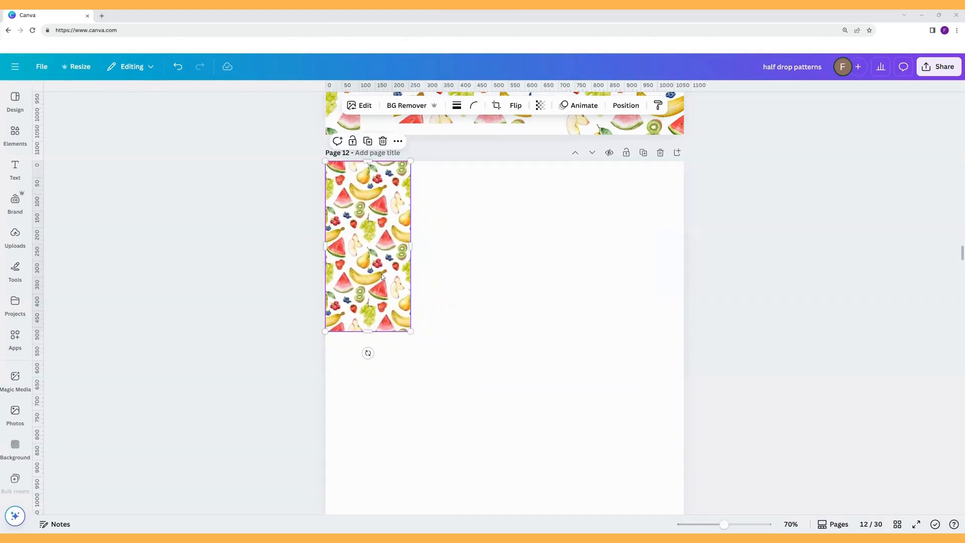
{"action": "left_click", "coordinate": [368, 143]}
{"action": "left_click", "coordinate": [372, 146]}
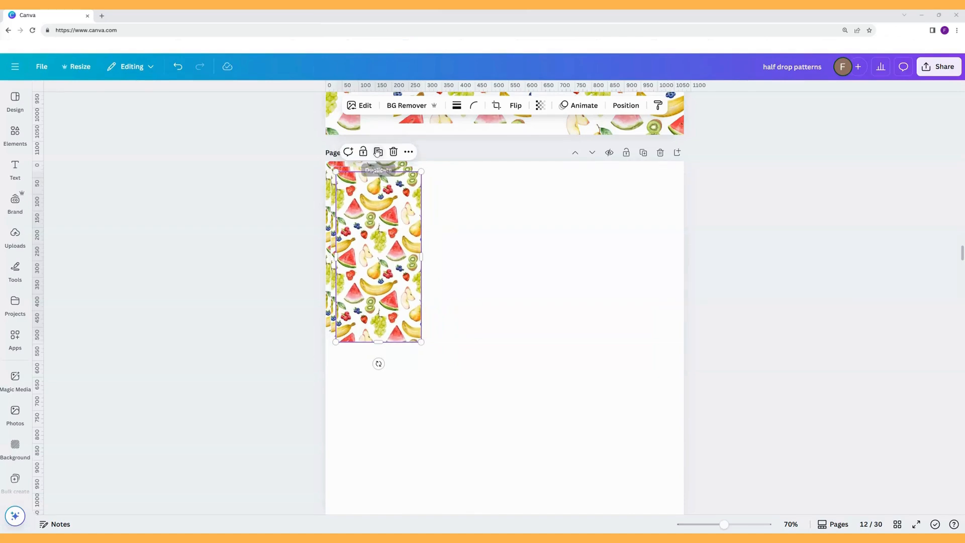
{"action": "left_click", "coordinate": [378, 152]}
{"action": "left_click_drag", "start_coordinate": [386, 230], "coordinate": [566, 213]}
{"action": "left_click_drag", "start_coordinate": [342, 218], "coordinate": [390, 210]}
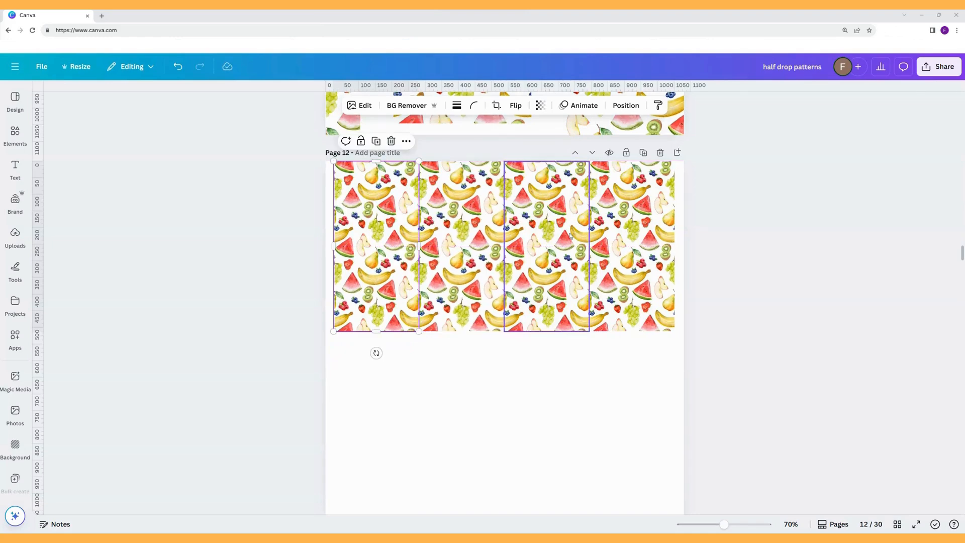
Duplicate the row of four tiles on page 12 and line the copy up directly beneath the original row.
{"action": "left_click_drag", "start_coordinate": [714, 269], "coordinate": [419, 257]}
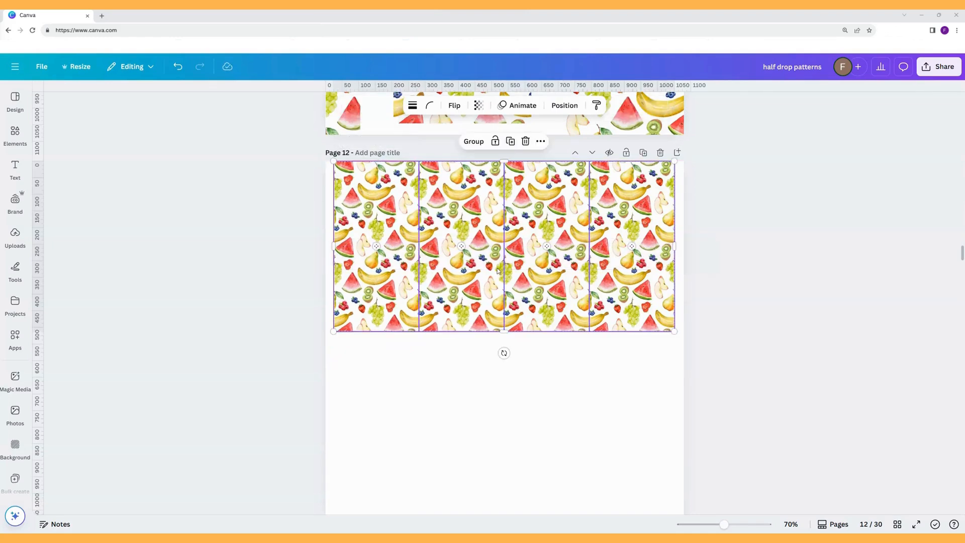
{"action": "key", "text": "ctrl+d"}
{"action": "left_click_drag", "start_coordinate": [503, 268], "coordinate": [505, 436]}
{"action": "scroll", "coordinate": [733, 348], "scroll_direction": "down", "scroll_amount": 3}
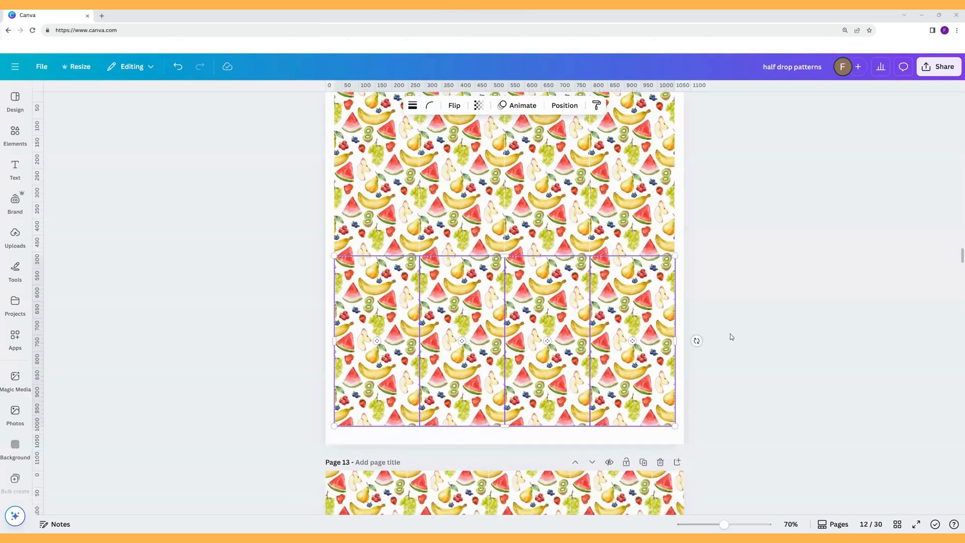
{"action": "scroll", "coordinate": [730, 337], "scroll_direction": "up", "scroll_amount": 1}
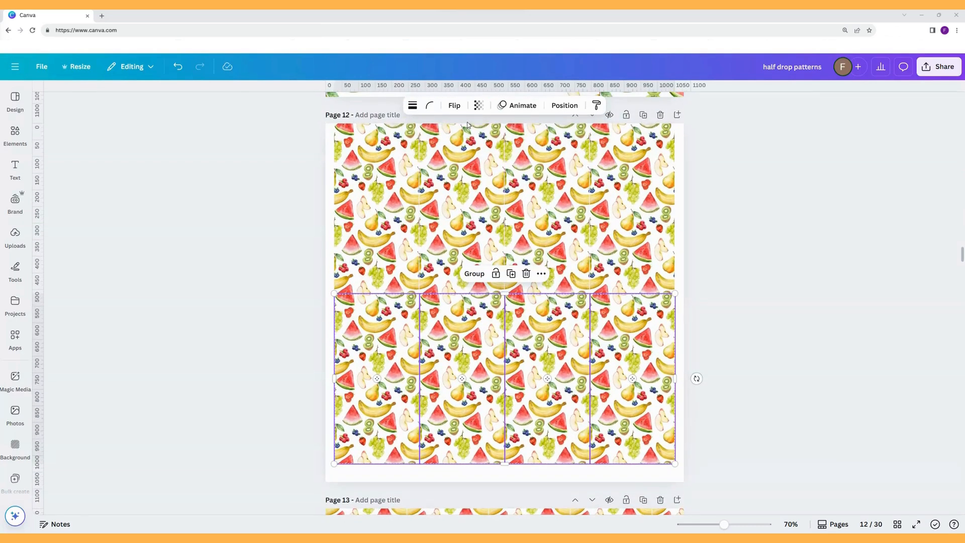
Shift both tiles of the second column, and both tiles of the fourth column, down by half a tile height on page 12.
{"action": "left_click_drag", "start_coordinate": [466, 202], "coordinate": [459, 345]}
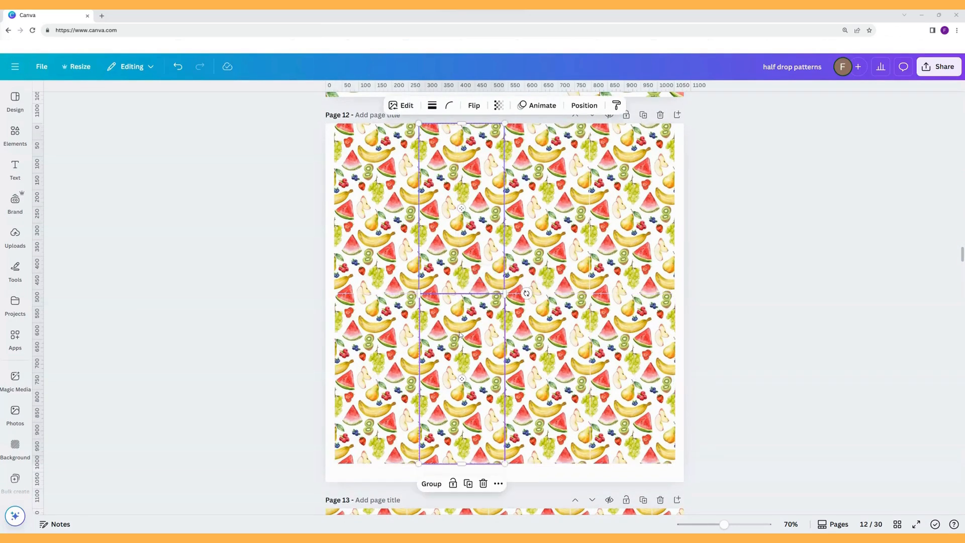
{"action": "left_click_drag", "start_coordinate": [468, 271], "coordinate": [467, 351]}
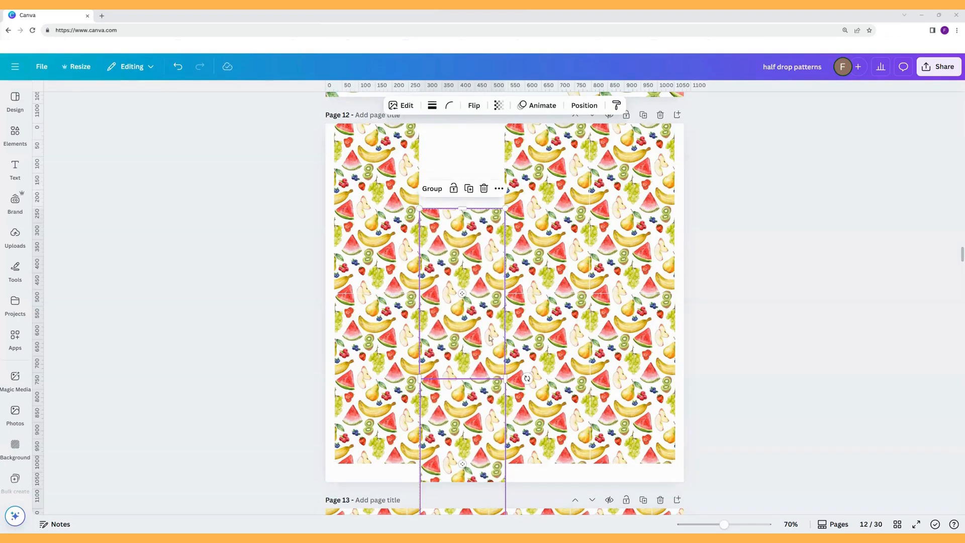
{"action": "left_click_drag", "start_coordinate": [746, 218], "coordinate": [625, 318]}
{"action": "left_click_drag", "start_coordinate": [639, 249], "coordinate": [638, 334]}
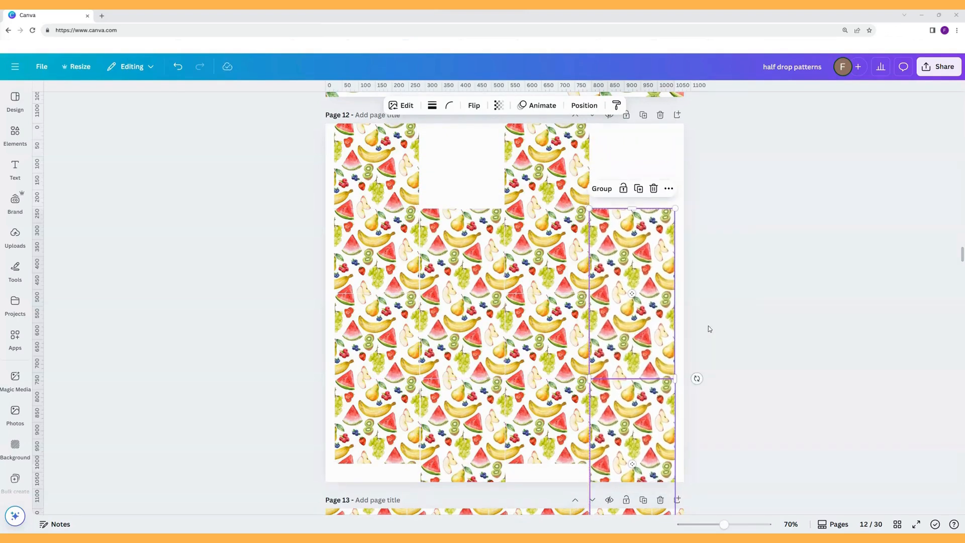
{"action": "left_click", "coordinate": [734, 327]}
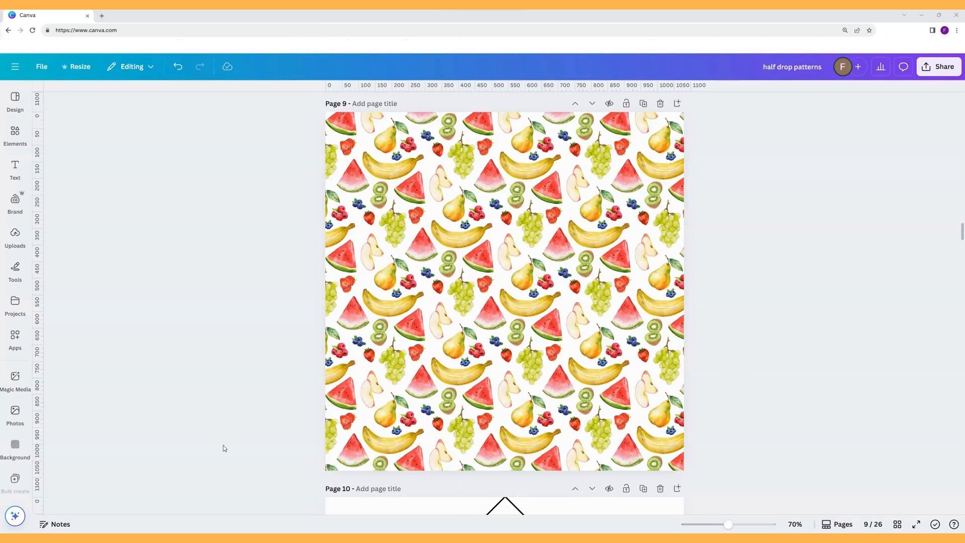